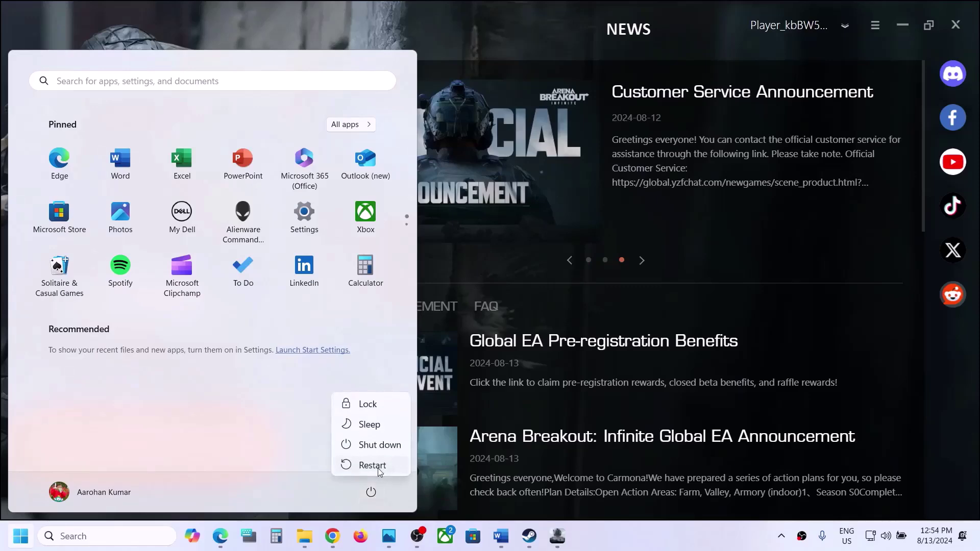
# Switch to the Word document and read troubleshooting steps 1 and 2, then minimize it to return to the game launcher
pyautogui.click(636, 527)
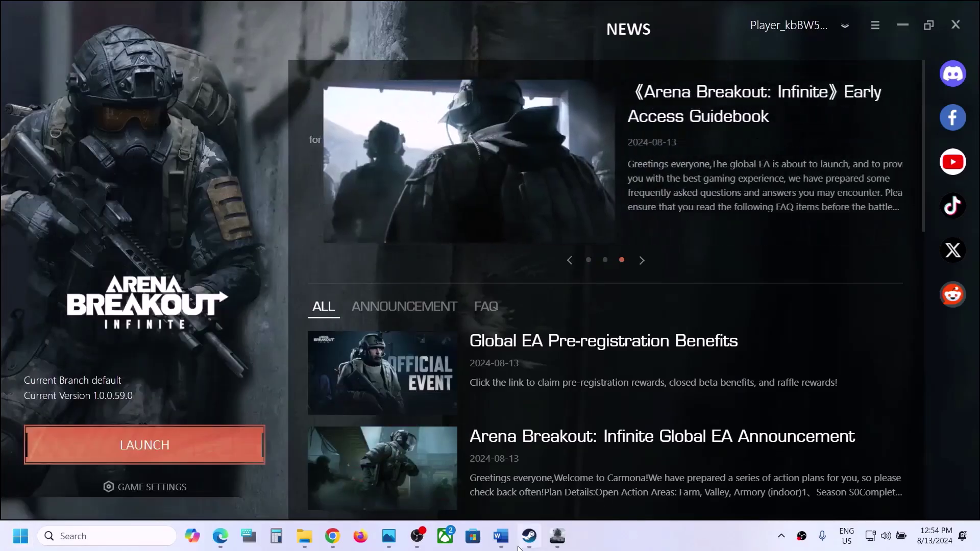
pyautogui.click(500, 536)
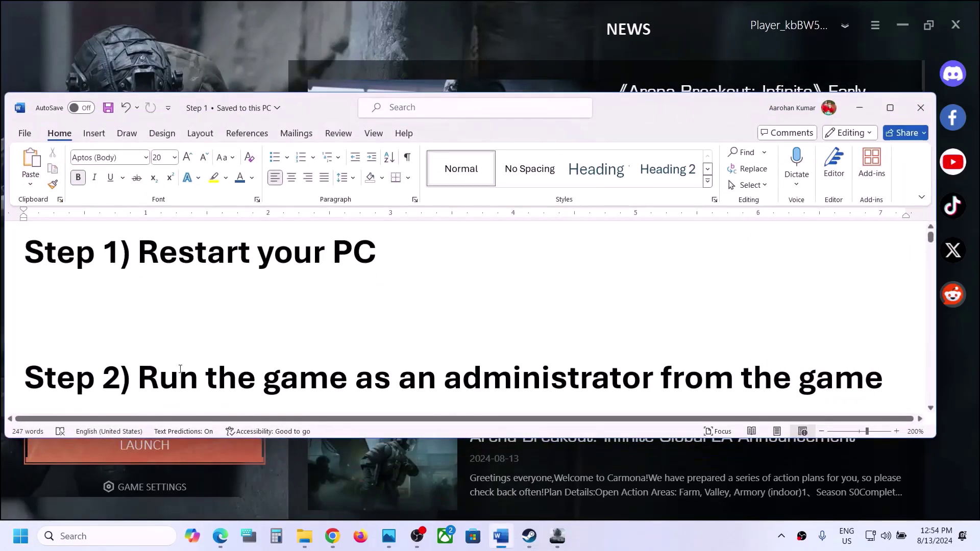
pyautogui.scroll(-1, 180, 369)
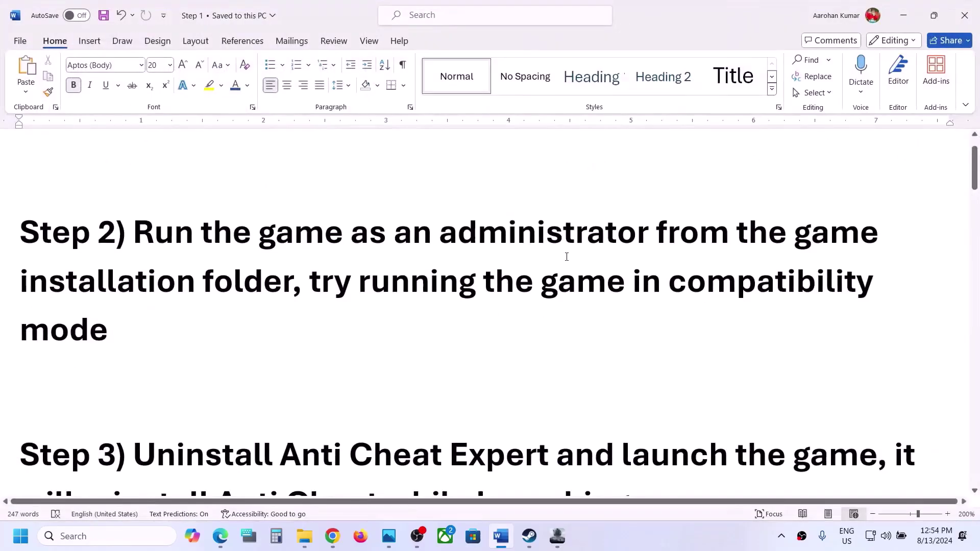
pyautogui.scroll(1, 564, 256)
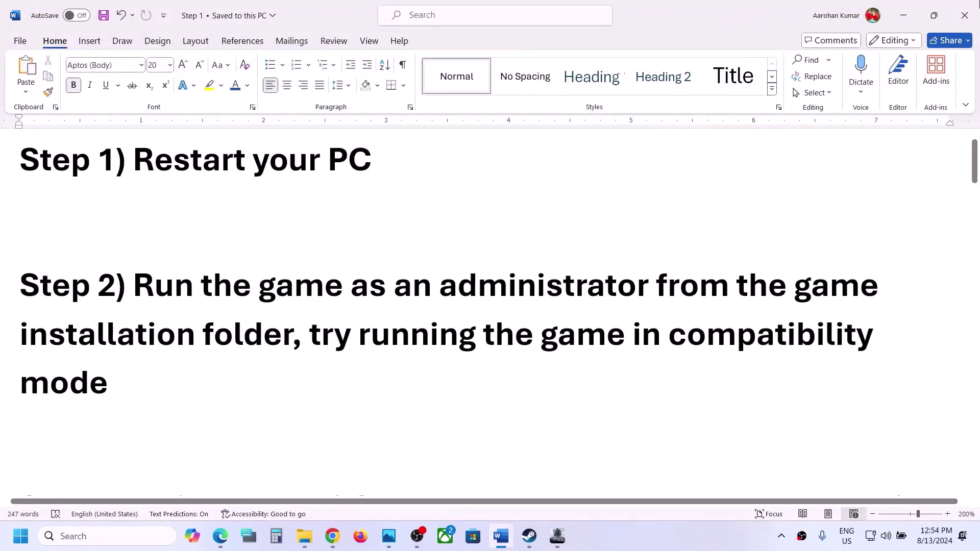
pyautogui.click(903, 16)
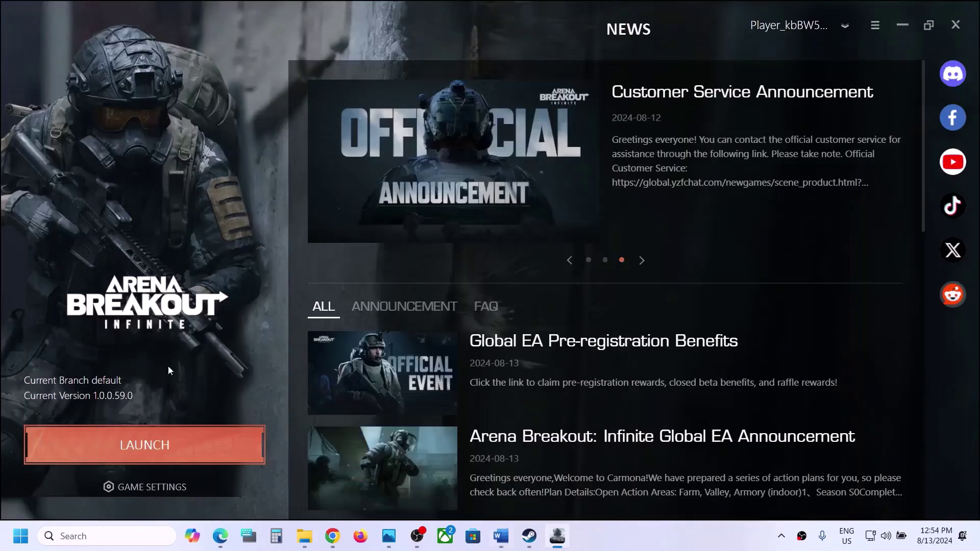
# Open the Arena Breakout Infinite installation directory from the launcher's game settings and bring its folder window to the front
pyautogui.click(135, 489)
pyautogui.moveTo(137, 465)
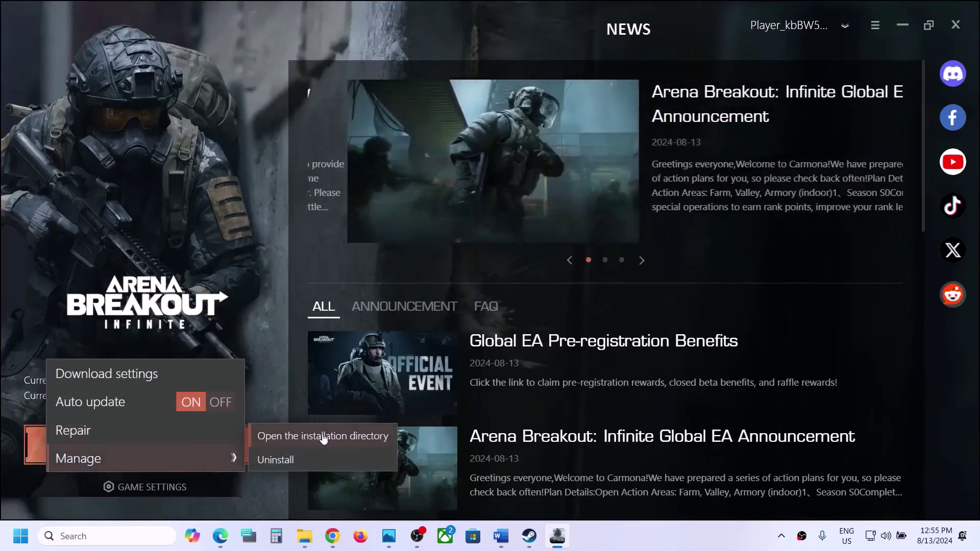
pyautogui.click(329, 438)
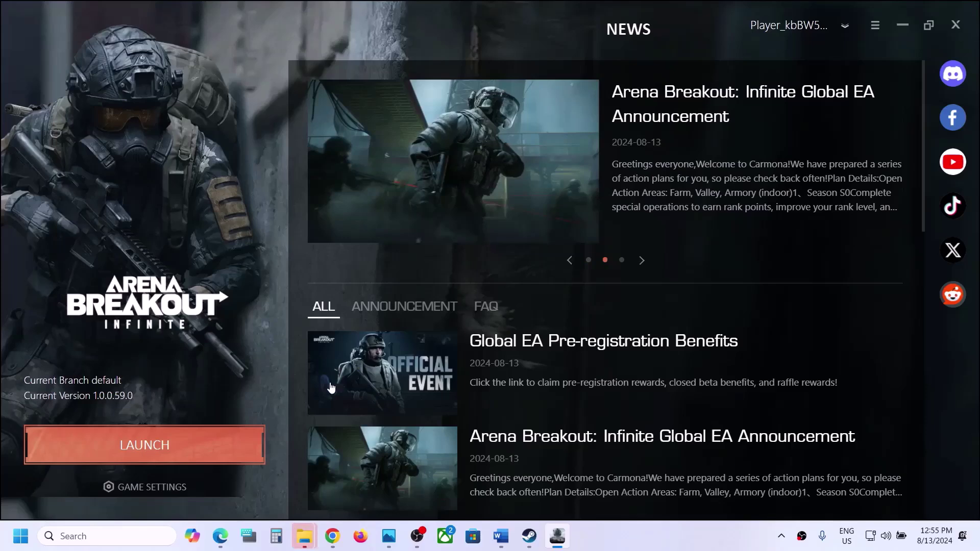
pyautogui.moveTo(314, 536)
pyautogui.click(350, 485)
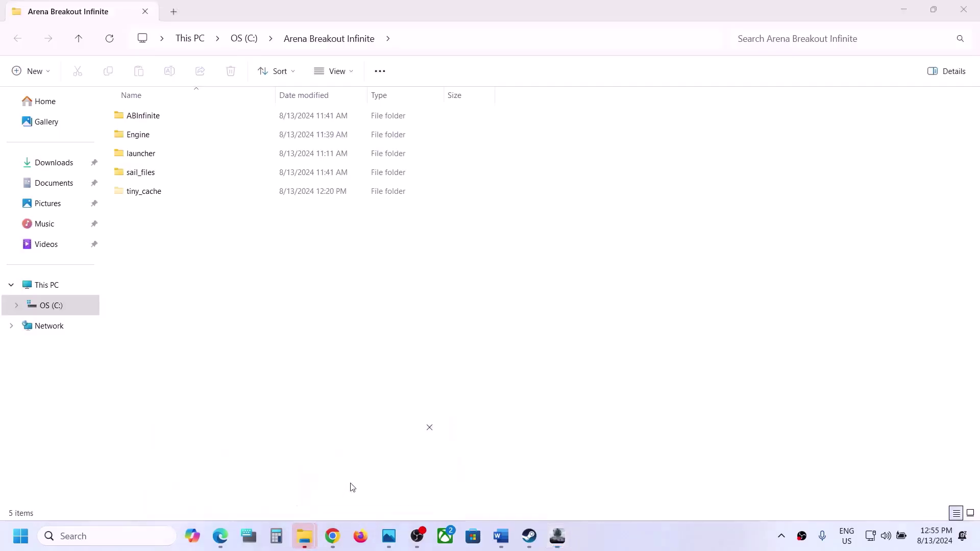
# Go to the ABInfinite > Binaries > Win64 folder inside the game's installation directory
pyautogui.click(144, 117)
pyautogui.doubleClick(174, 116)
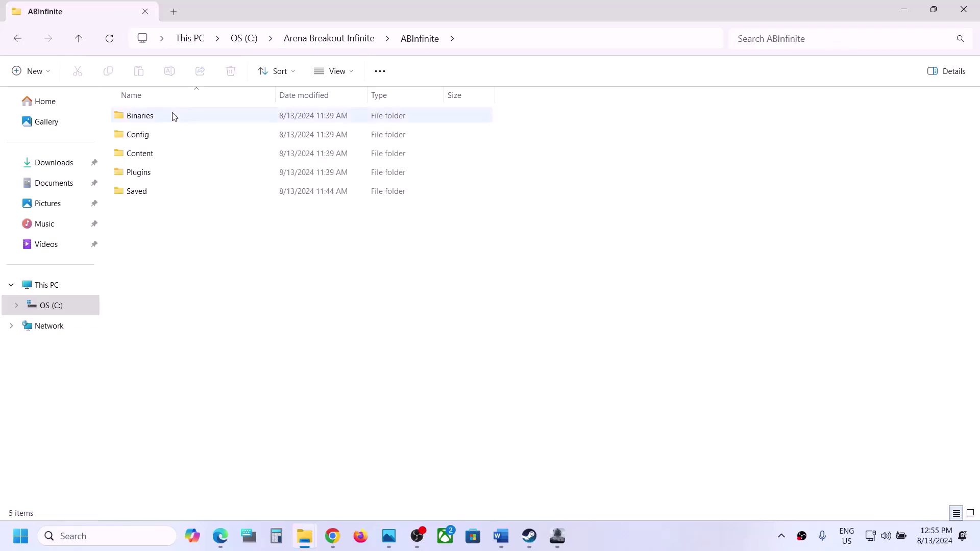
pyautogui.doubleClick(171, 117)
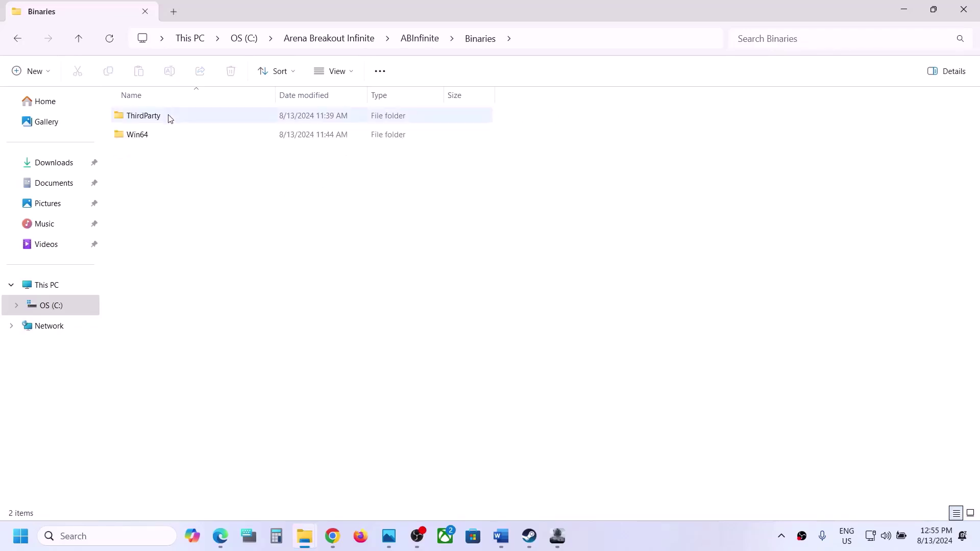
pyautogui.doubleClick(146, 137)
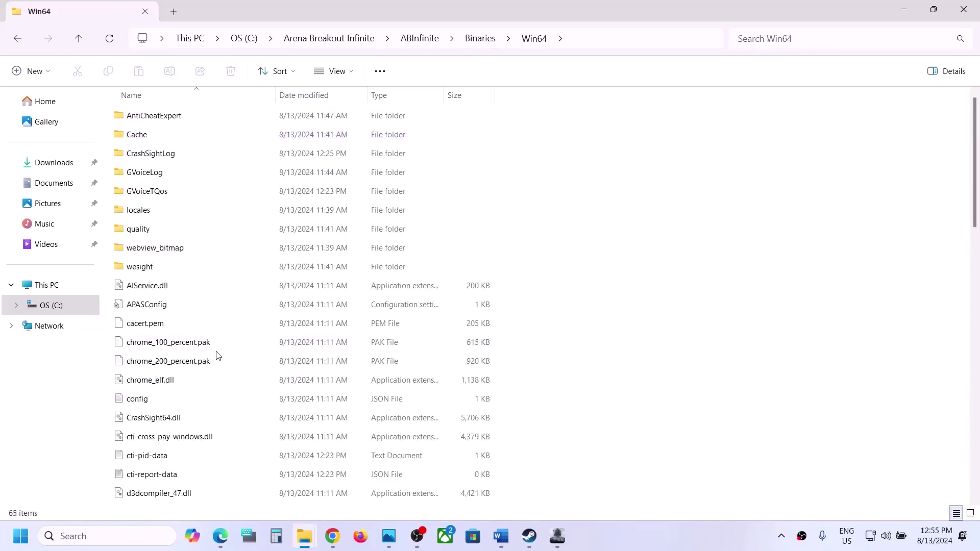
# Locate the UAGame and GameLoader applications in the Win64 folder
pyautogui.scroll(-15, 218, 356)
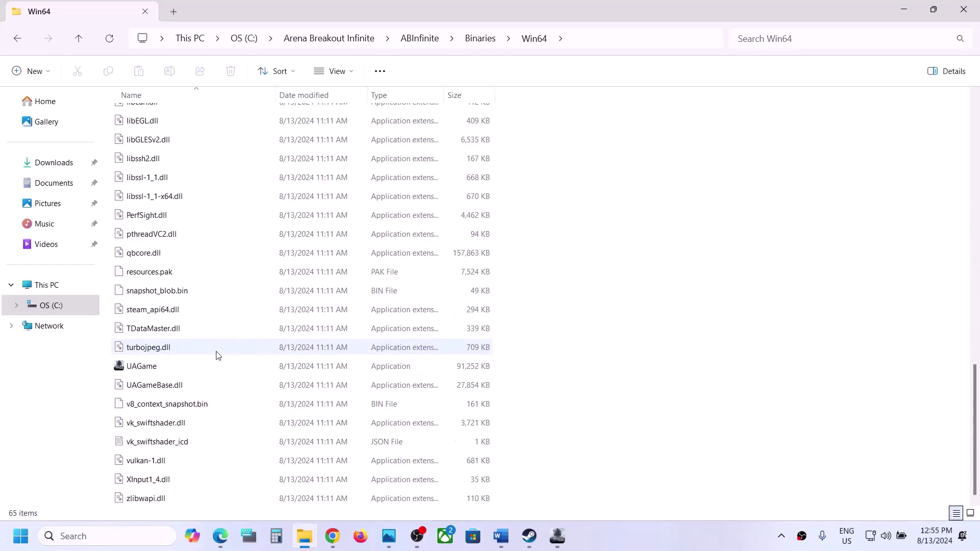
pyautogui.click(153, 373)
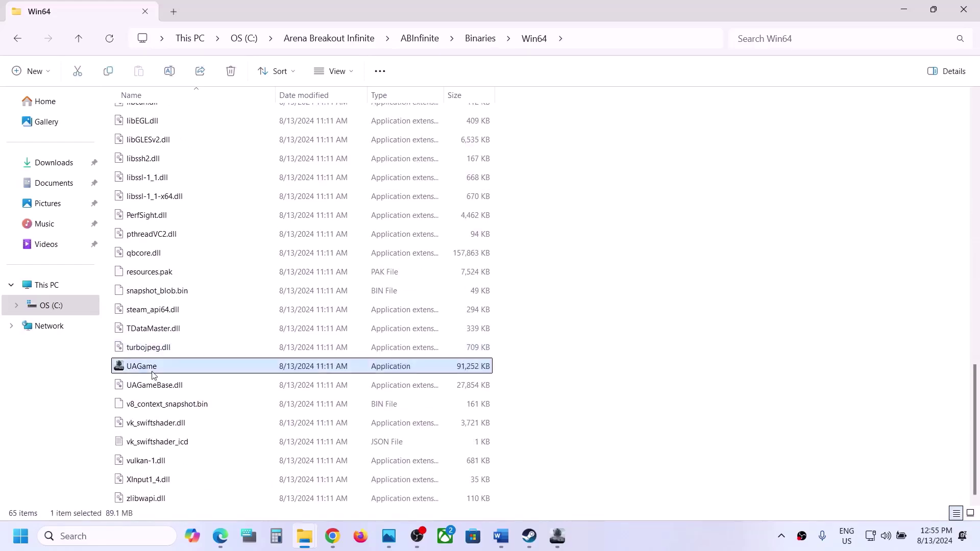
pyautogui.scroll(5, 163, 376)
pyautogui.scroll(4, 182, 291)
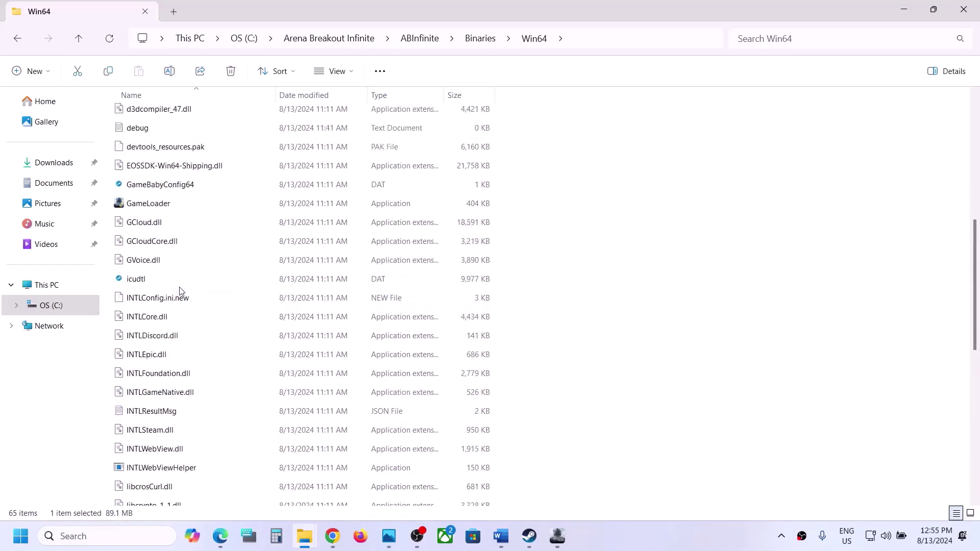
pyautogui.click(158, 234)
pyautogui.scroll(-8, 157, 234)
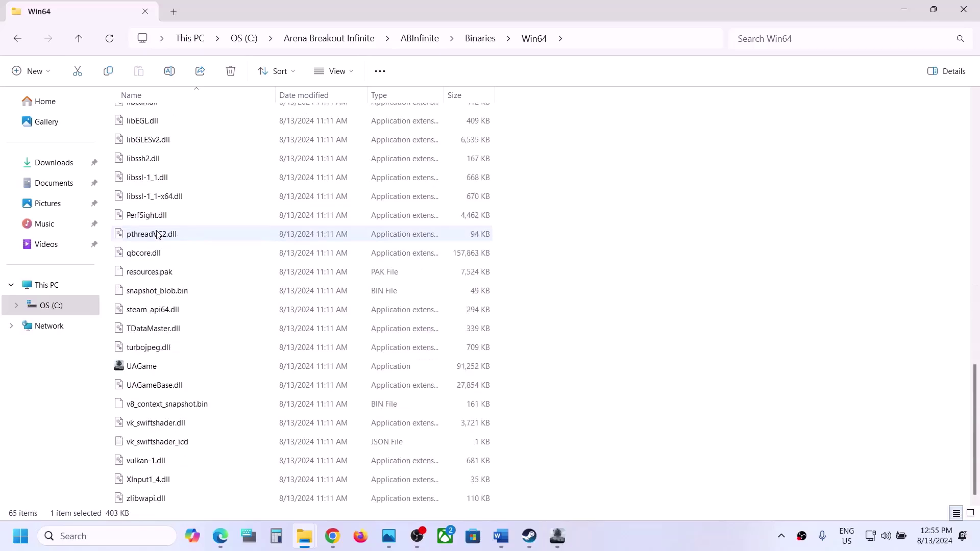
# Set the UAGame application to run as an administrator in its compatibility properties and apply the change
pyautogui.click(126, 366)
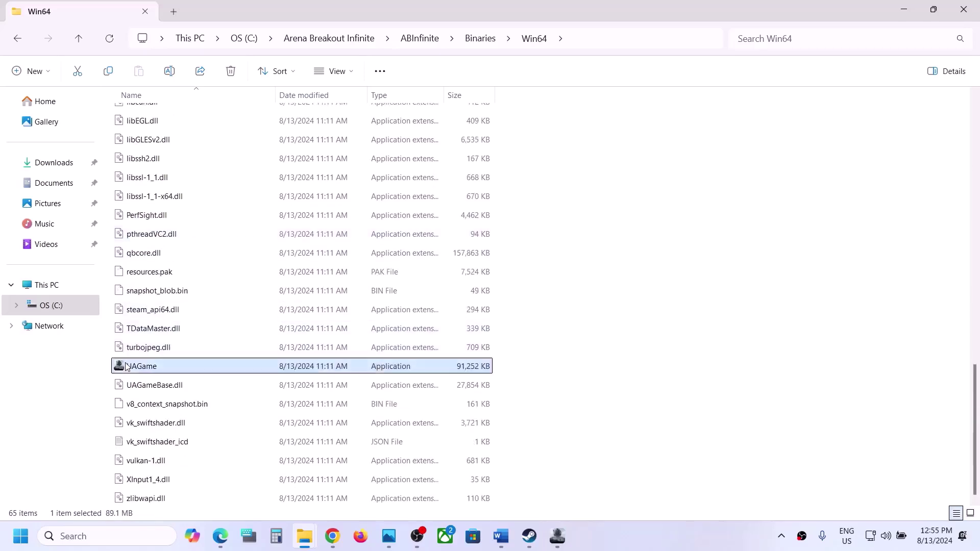
pyautogui.rightClick(159, 370)
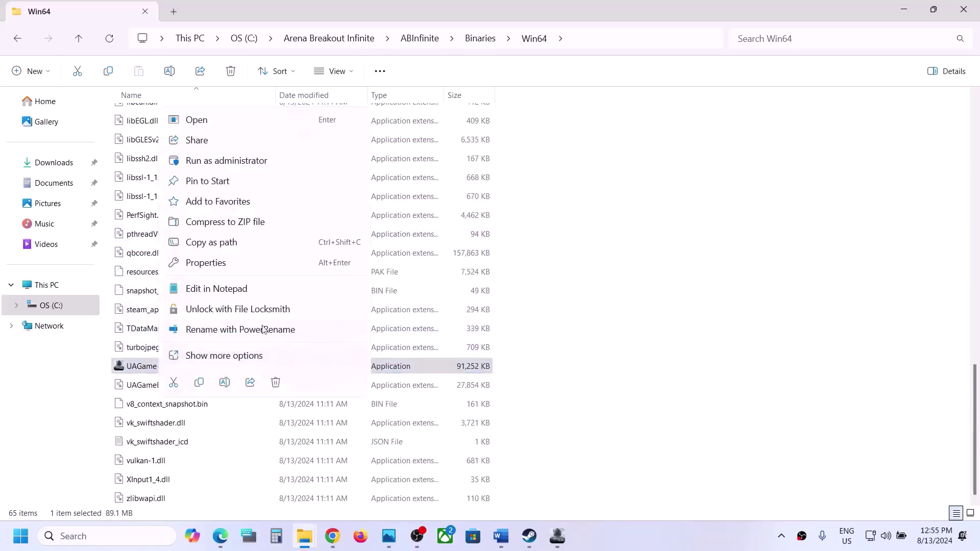
pyautogui.click(225, 262)
pyautogui.click(266, 203)
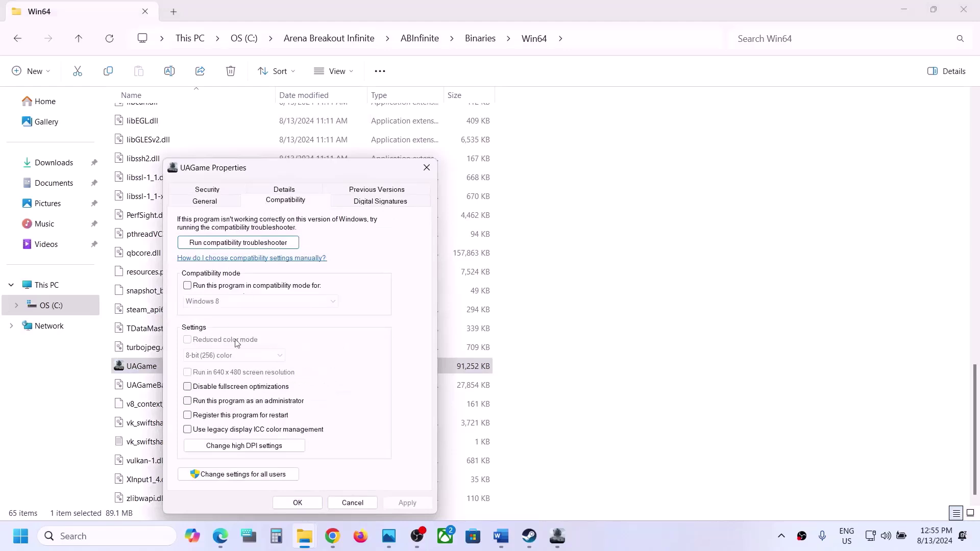
pyautogui.click(188, 402)
pyautogui.click(406, 502)
pyautogui.click(297, 503)
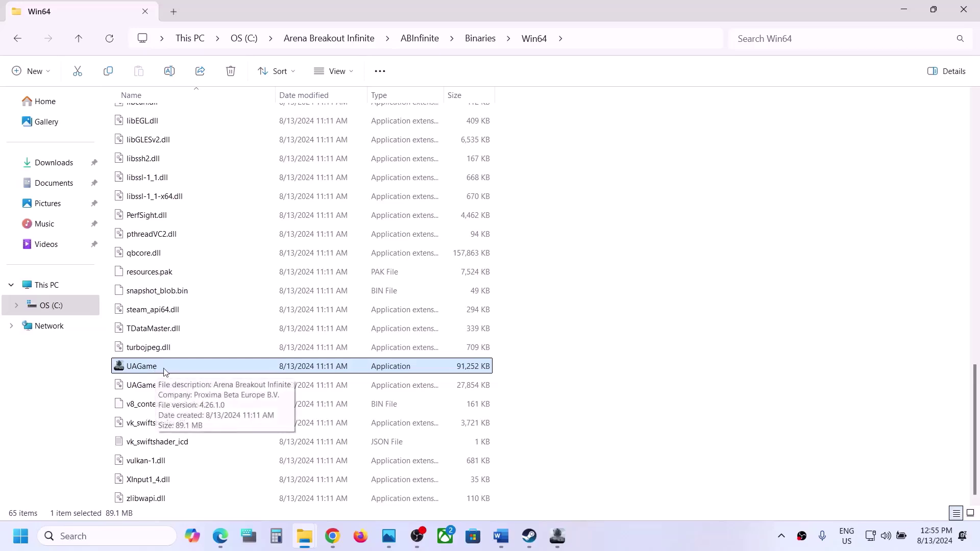
# Reopen UAGame's compatibility properties and enable compatibility mode for Windows 8, applying the change
pyautogui.rightClick(162, 371)
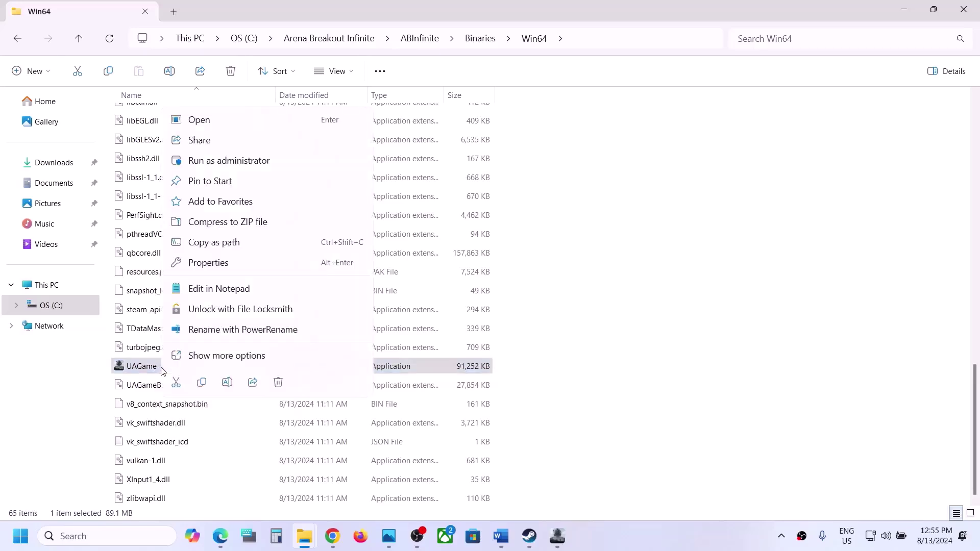
pyautogui.click(219, 267)
pyautogui.click(274, 201)
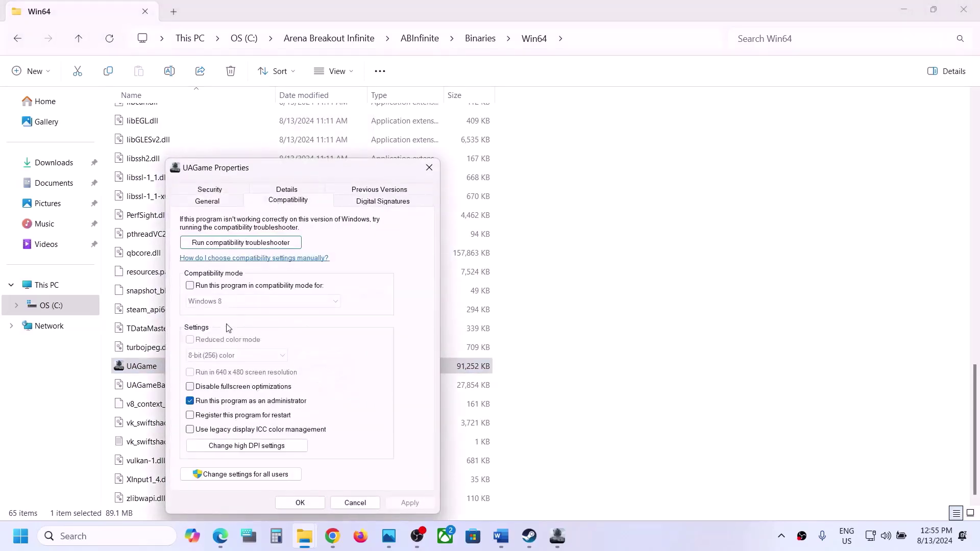
pyautogui.click(190, 286)
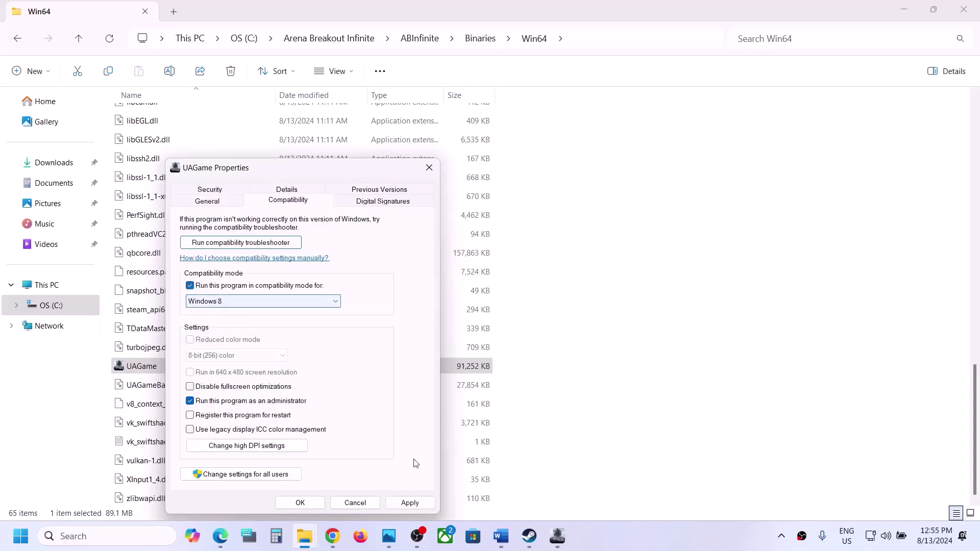
pyautogui.click(401, 502)
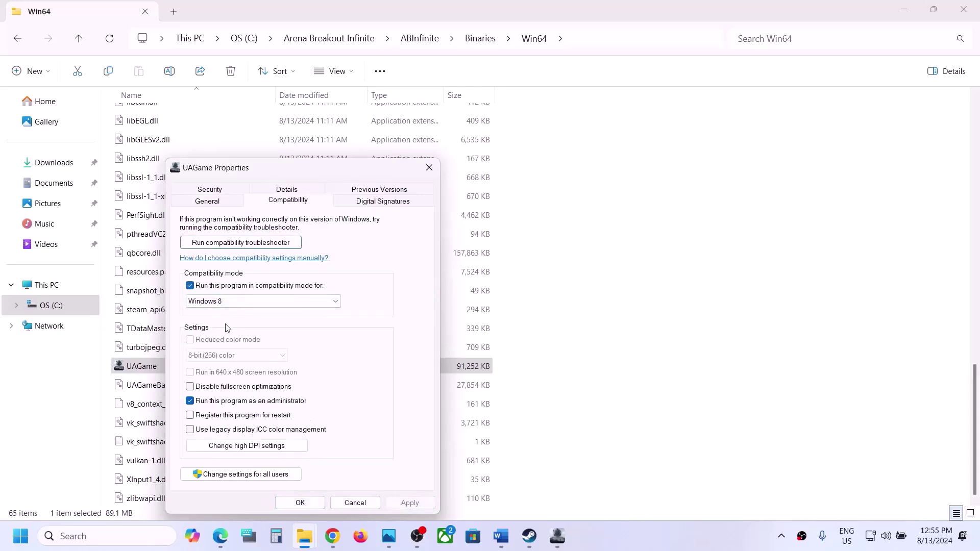
# Change UAGame's compatibility mode to Windows 7 and apply it
pyautogui.click(220, 304)
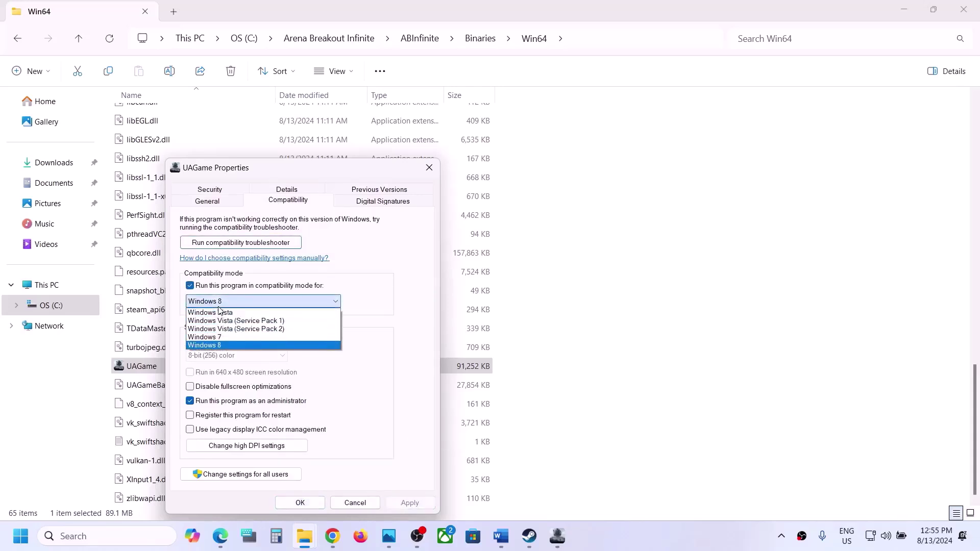
pyautogui.click(217, 336)
pyautogui.click(410, 503)
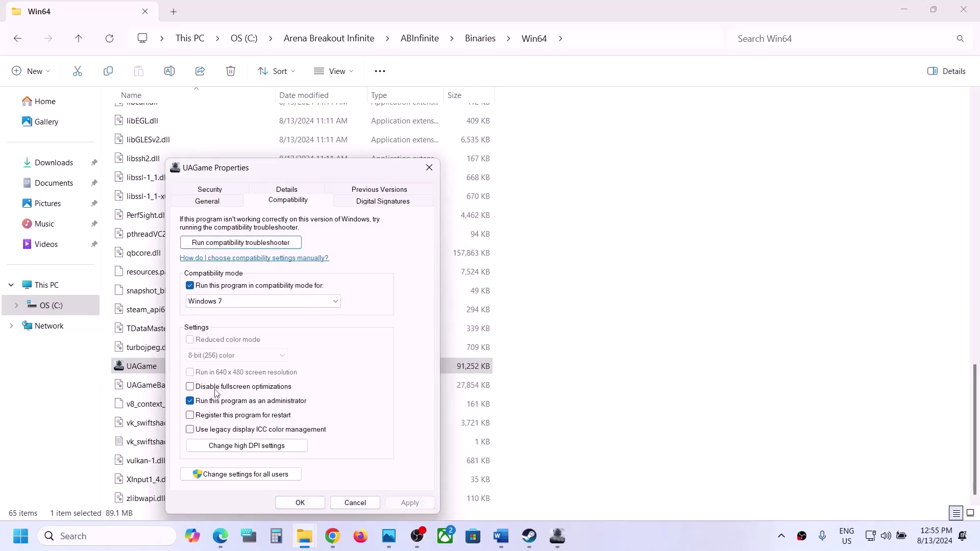
# Disable fullscreen optimizations for UAGame, apply the setting and close its properties
pyautogui.click(190, 388)
pyautogui.click(408, 504)
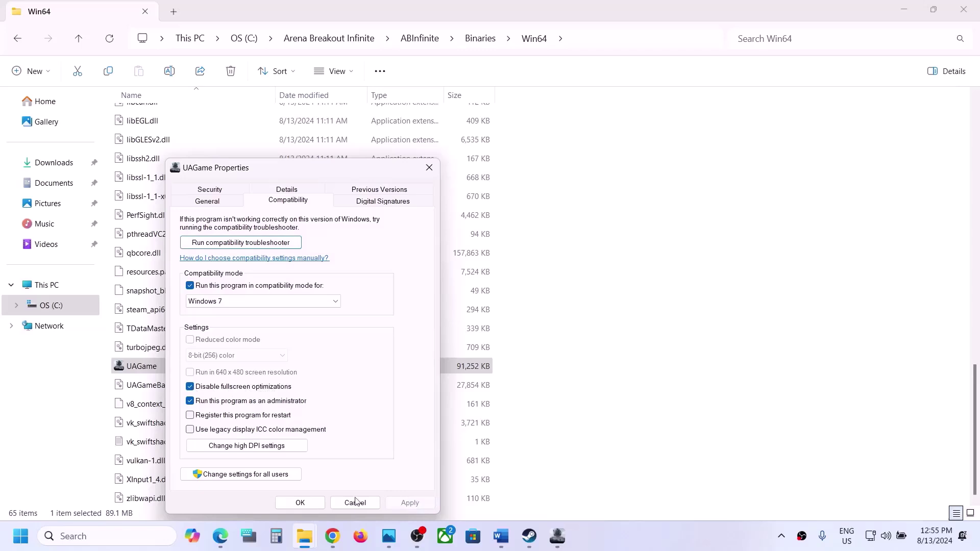
pyautogui.click(301, 504)
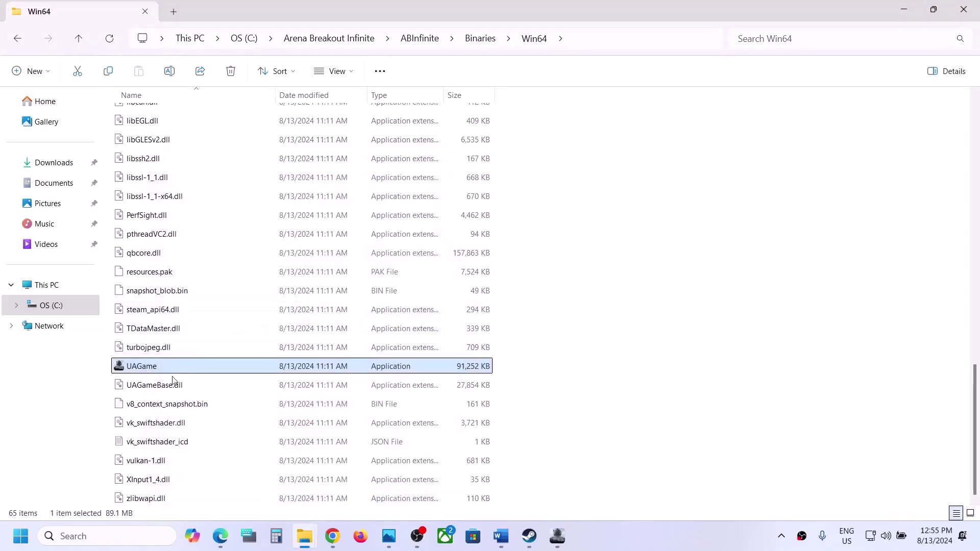
# Set the GameLoader application in the Win64 folder to run as an administrator, apply the change and close its properties
pyautogui.scroll(7, 284, 326)
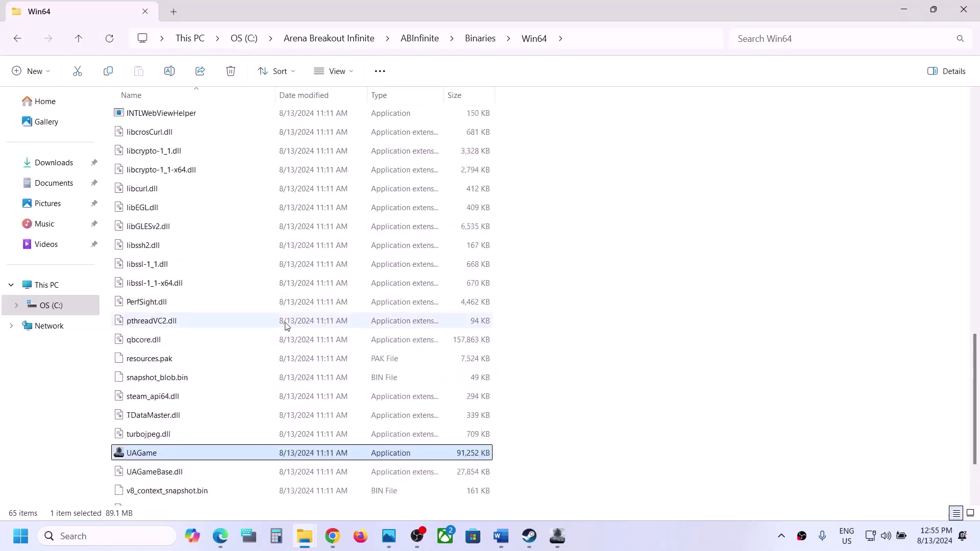
pyautogui.scroll(2, 285, 326)
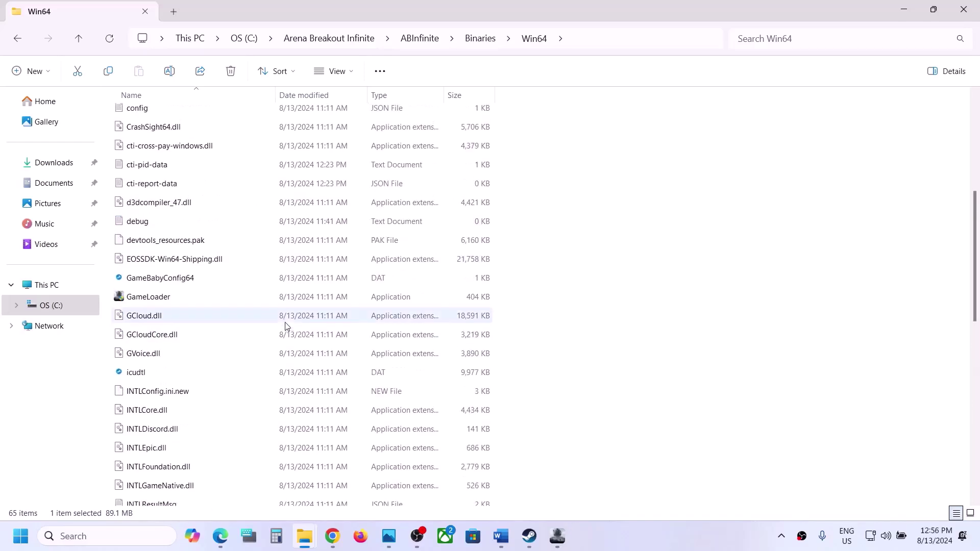
pyautogui.click(156, 301)
pyautogui.rightClick(156, 302)
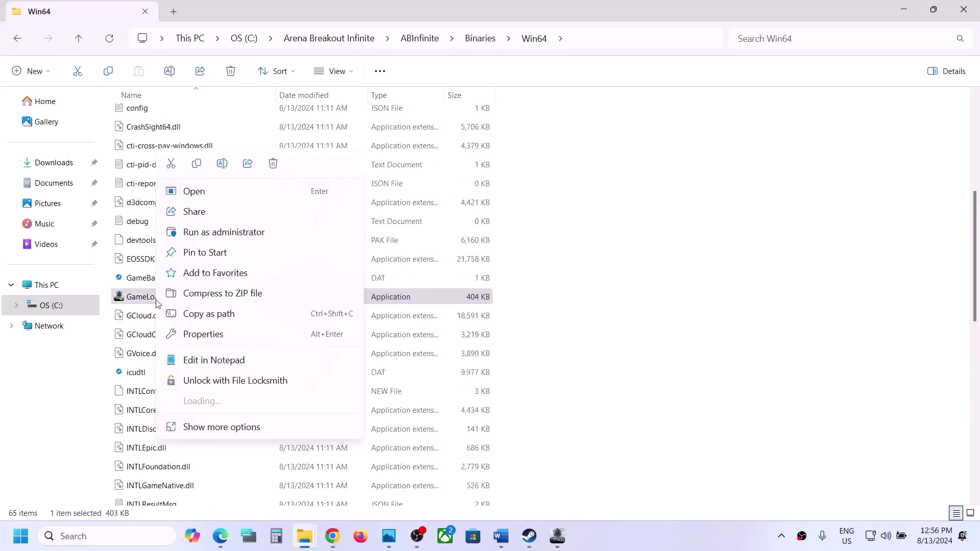
pyautogui.click(220, 334)
pyautogui.click(283, 202)
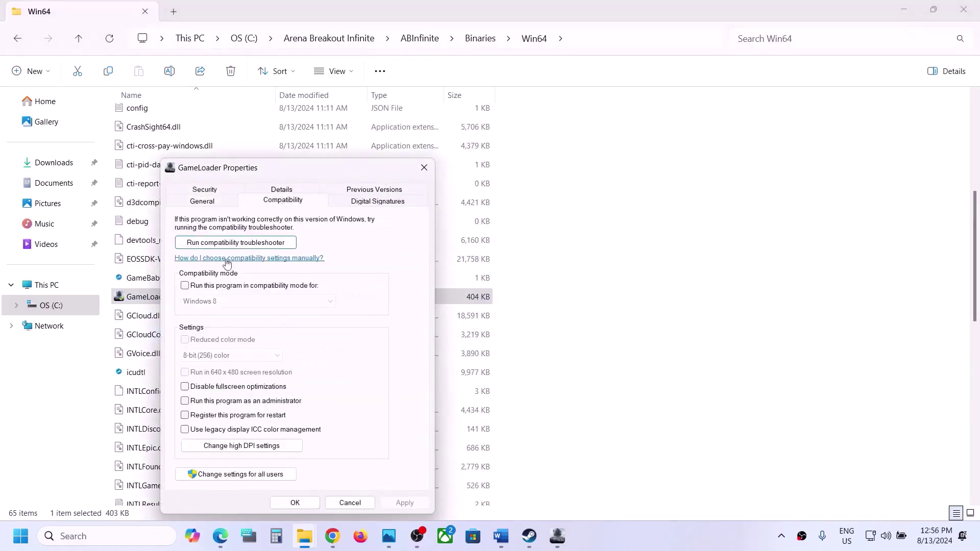
pyautogui.click(185, 401)
pyautogui.click(402, 502)
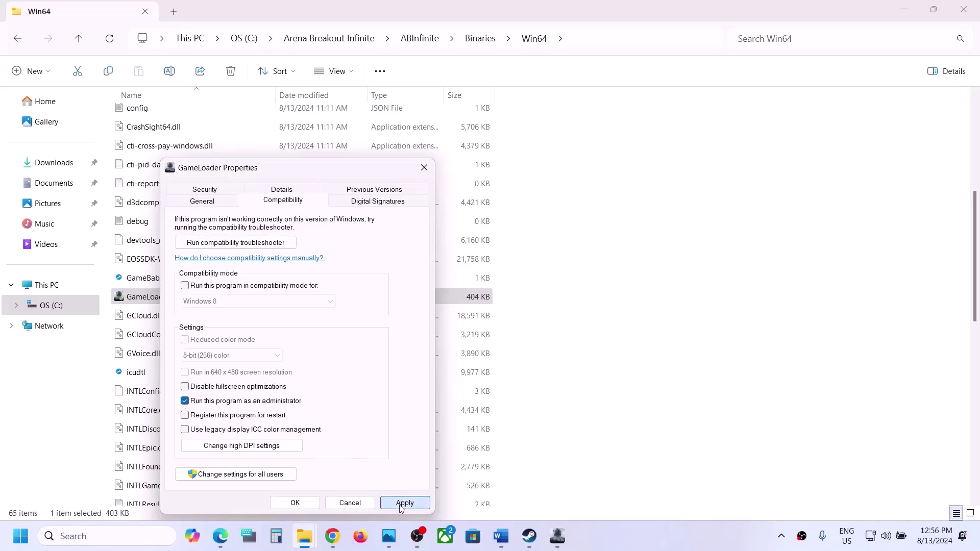
pyautogui.click(295, 502)
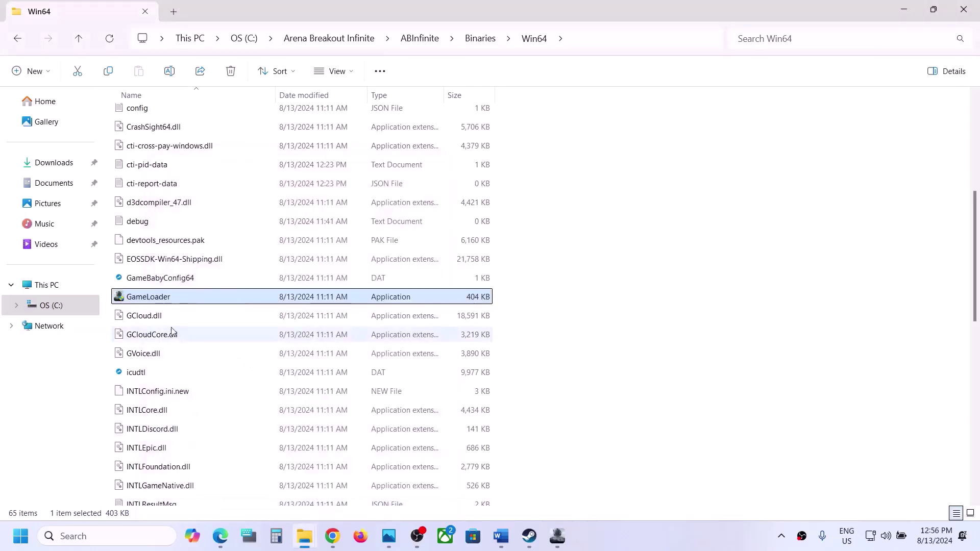
# Open GameLoader's compatibility properties and enable compatibility mode for Windows 7
pyautogui.rightClick(164, 300)
pyautogui.click(216, 335)
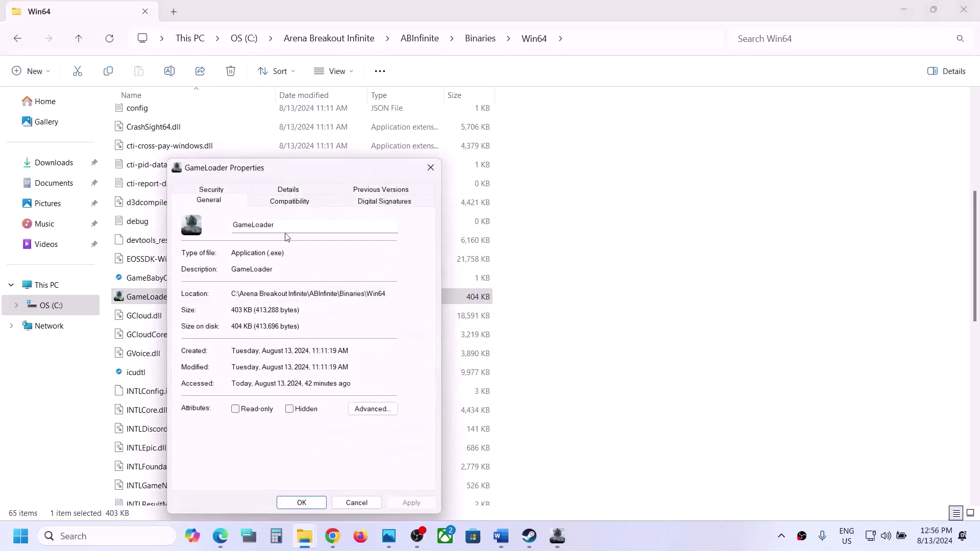
pyautogui.click(278, 202)
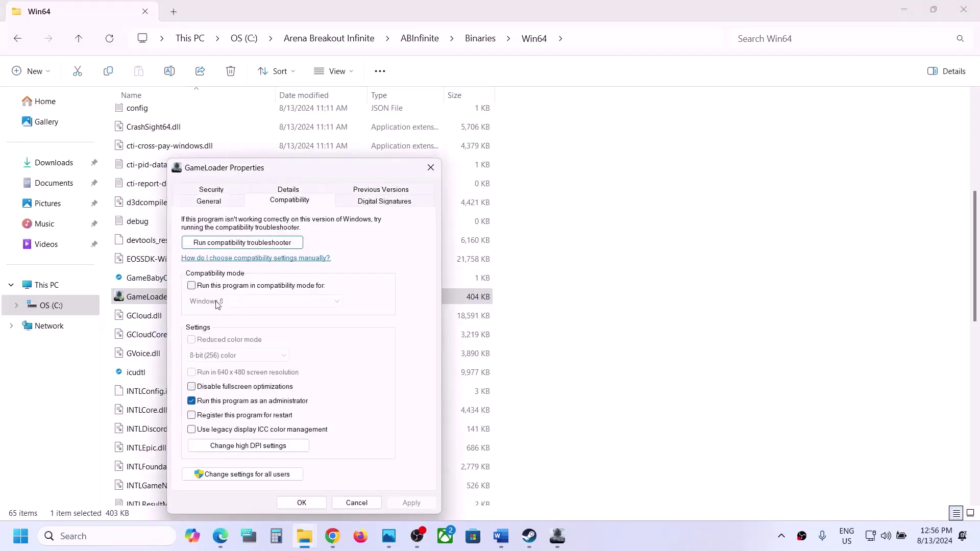
pyautogui.click(192, 285)
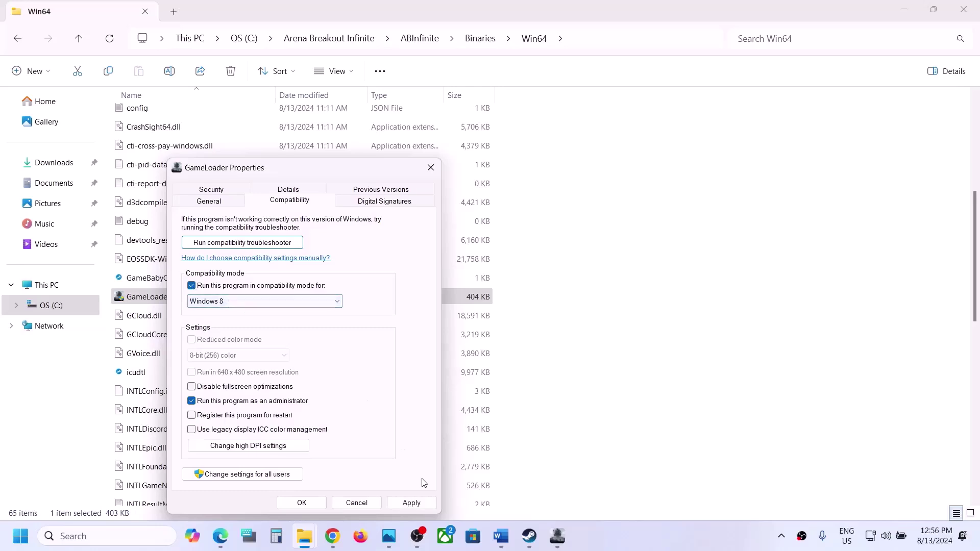
pyautogui.click(246, 302)
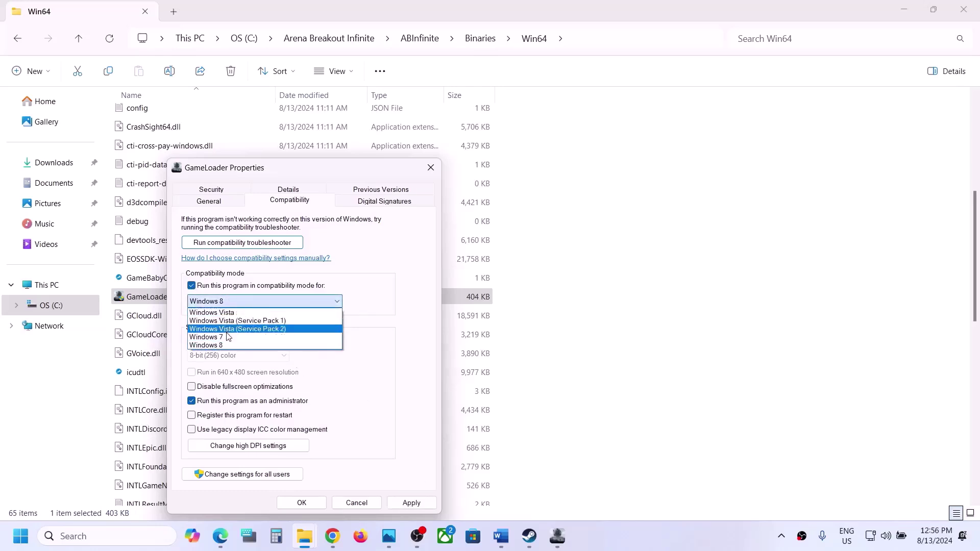
pyautogui.click(227, 337)
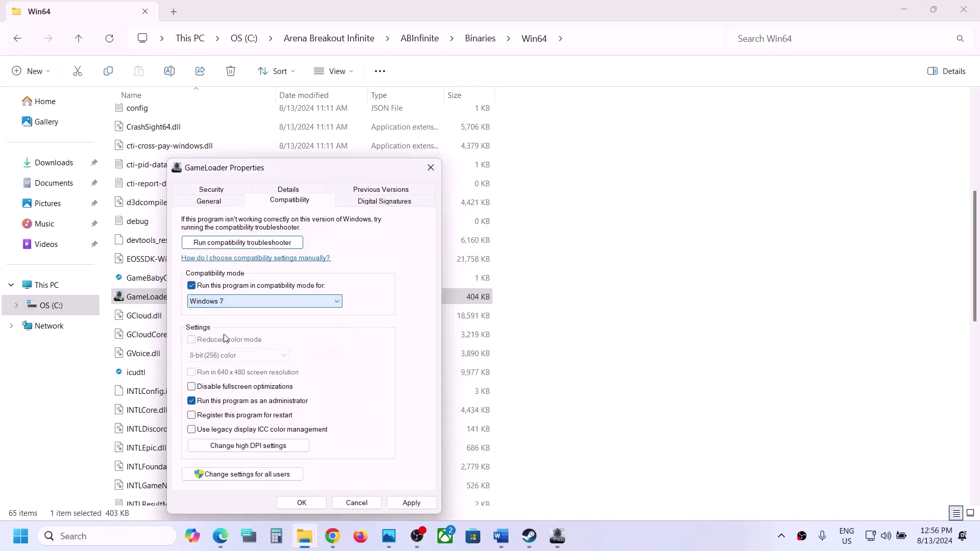
# Disable fullscreen optimizations for GameLoader, apply and close its properties, and launch GameLoader
pyautogui.click(192, 388)
pyautogui.click(409, 502)
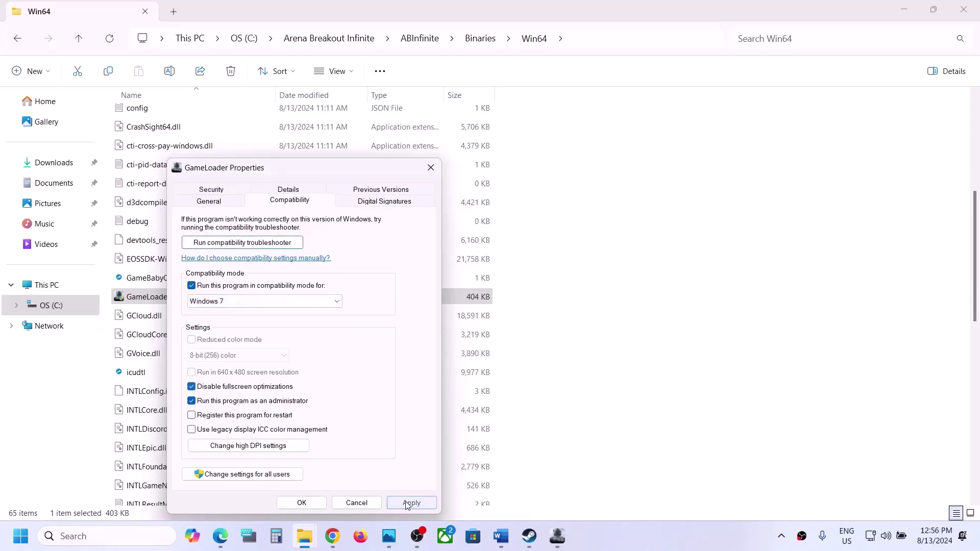
pyautogui.click(302, 503)
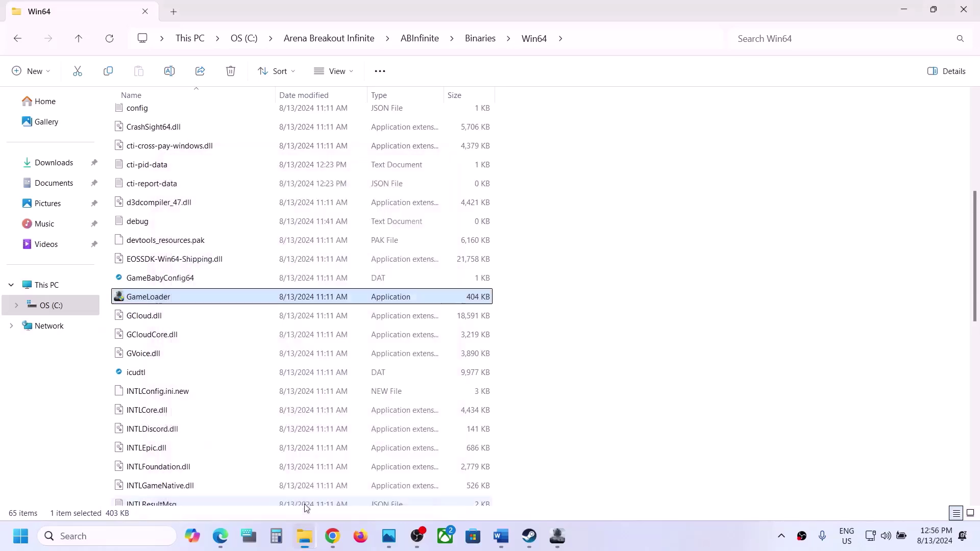
pyautogui.doubleClick(221, 300)
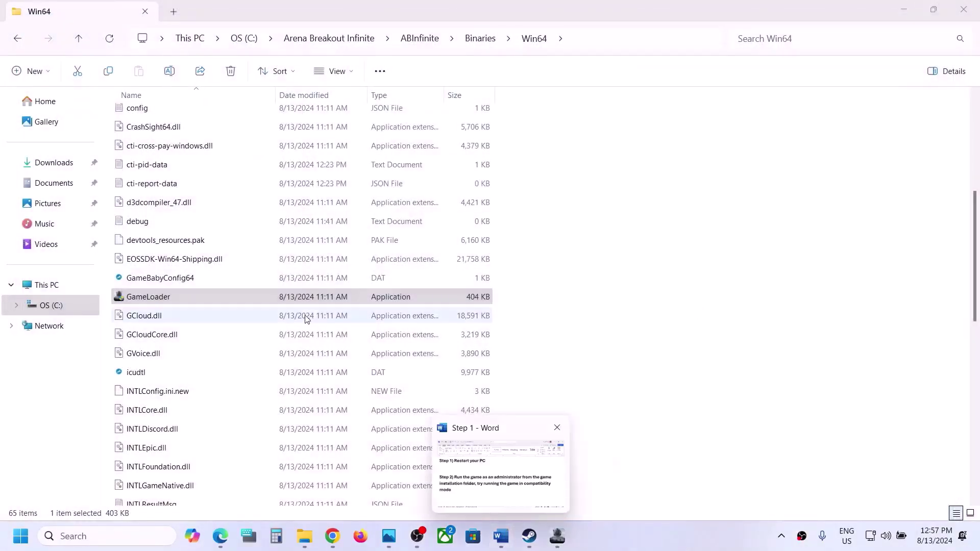
# Turn off compatibility mode, running as administrator and Disable fullscreen optimizations for UAGame in the Win64 folder, applying the changes
pyautogui.scroll(-5, 218, 356)
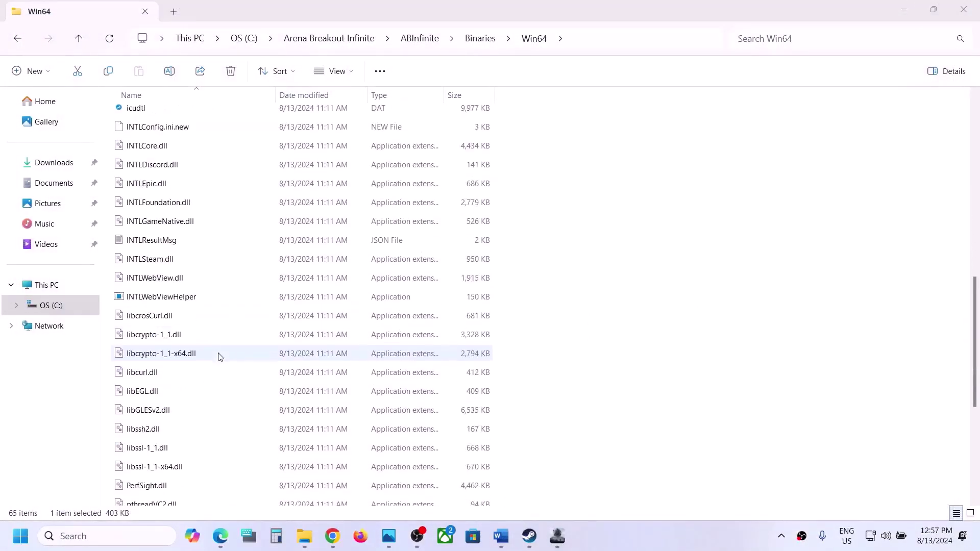
pyautogui.click(219, 356)
pyautogui.scroll(-4, 219, 356)
pyautogui.rightClick(157, 367)
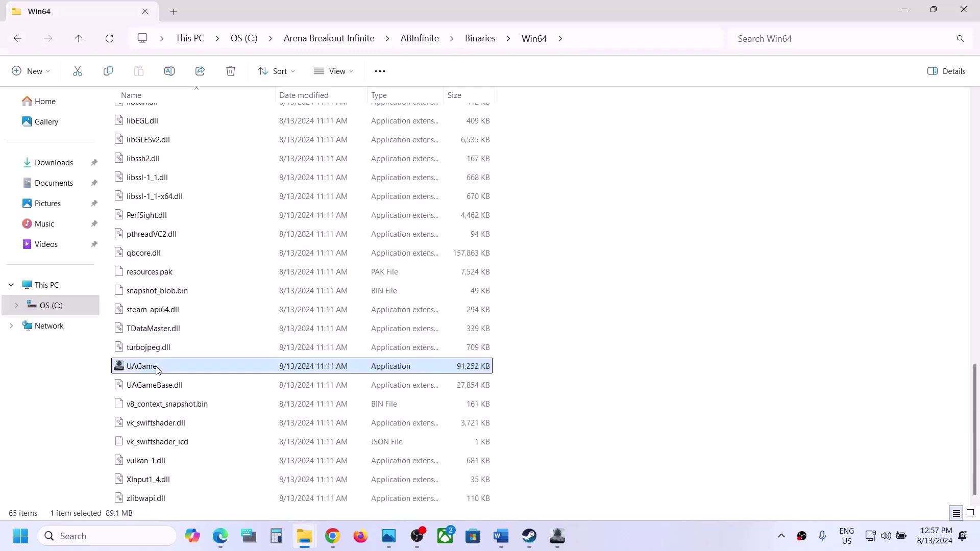
pyautogui.click(202, 263)
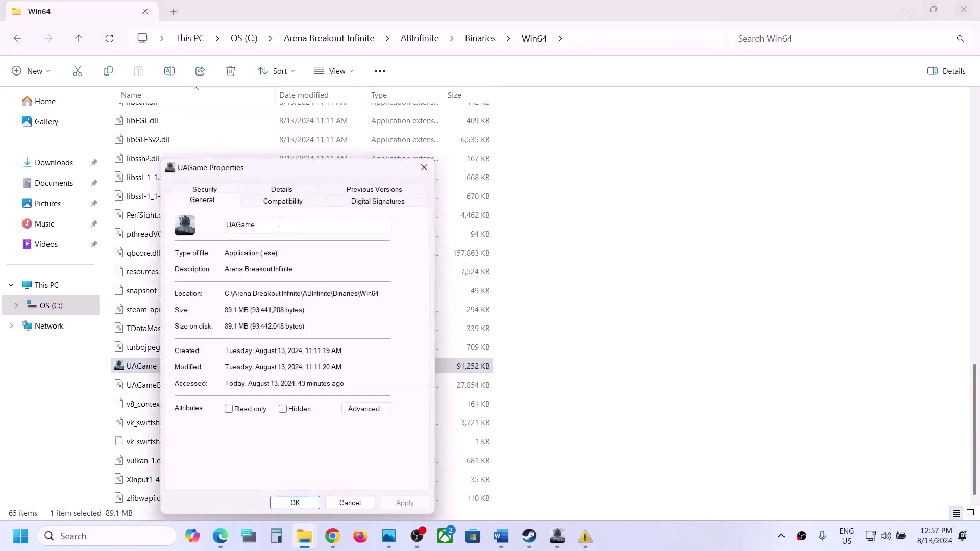
pyautogui.click(275, 204)
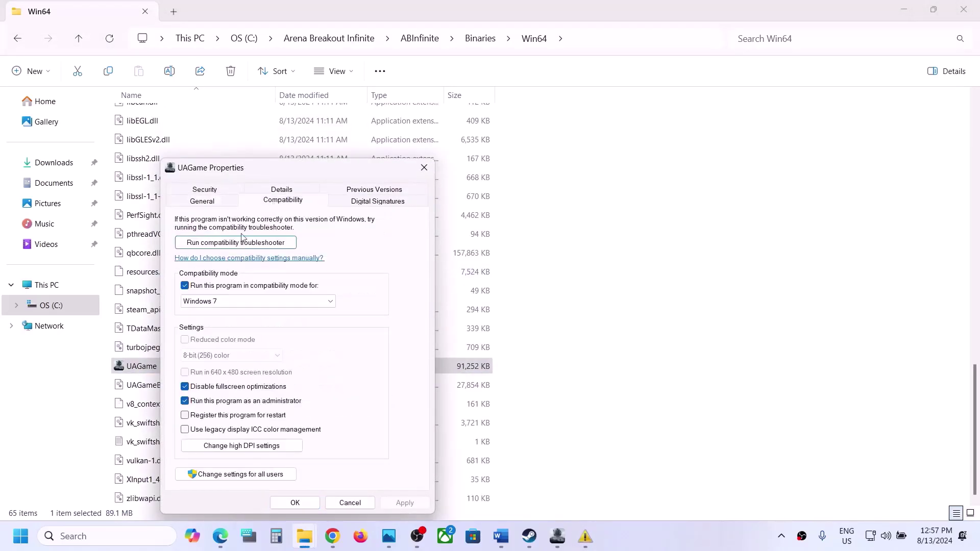
pyautogui.click(185, 286)
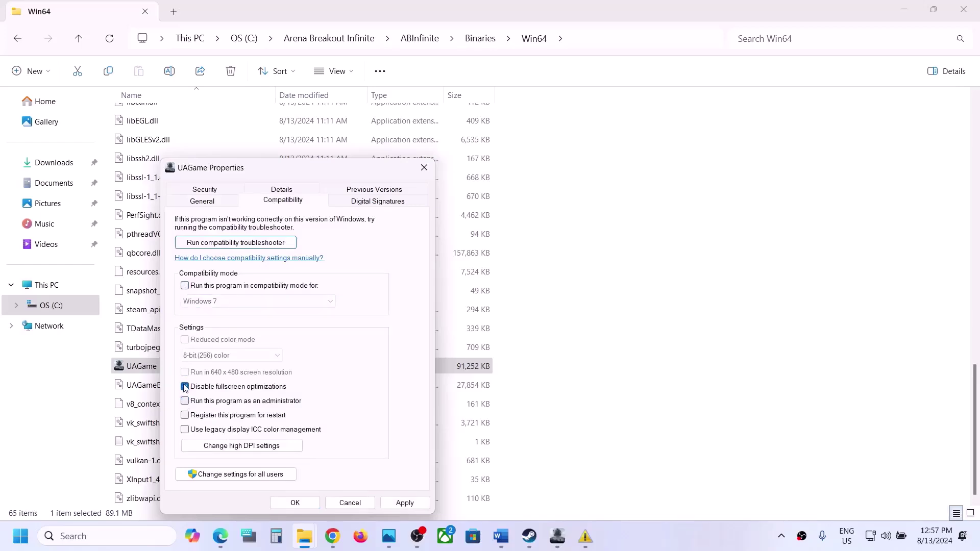
pyautogui.click(403, 503)
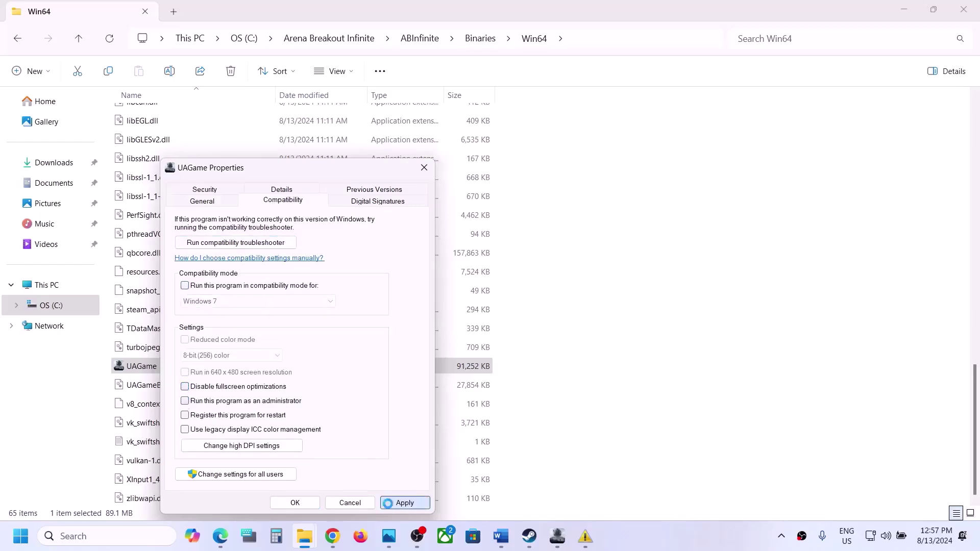
pyautogui.click(301, 505)
# Turn off compatibility mode in GameLoader's properties, apply the change and close the dialog
pyautogui.scroll(10, 233, 306)
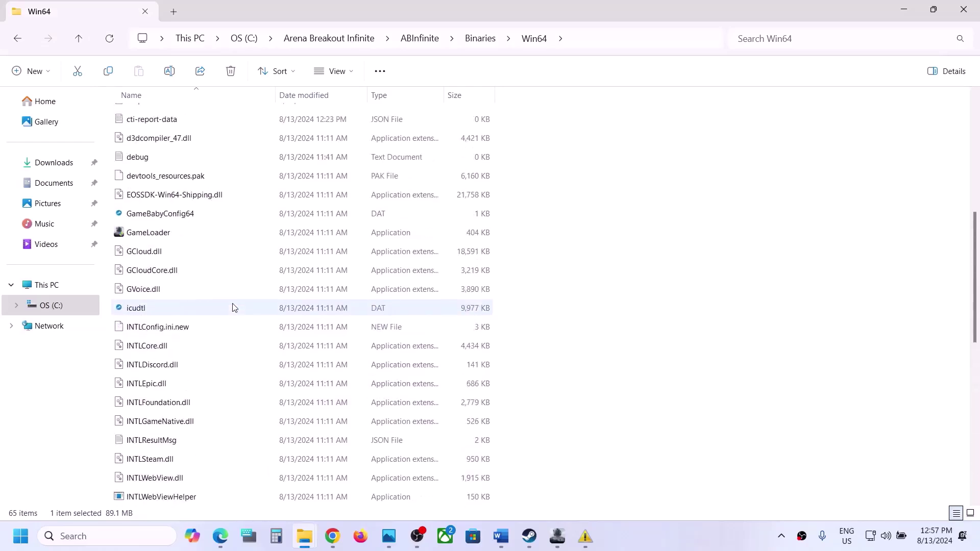
pyautogui.click(150, 236)
pyautogui.rightClick(150, 237)
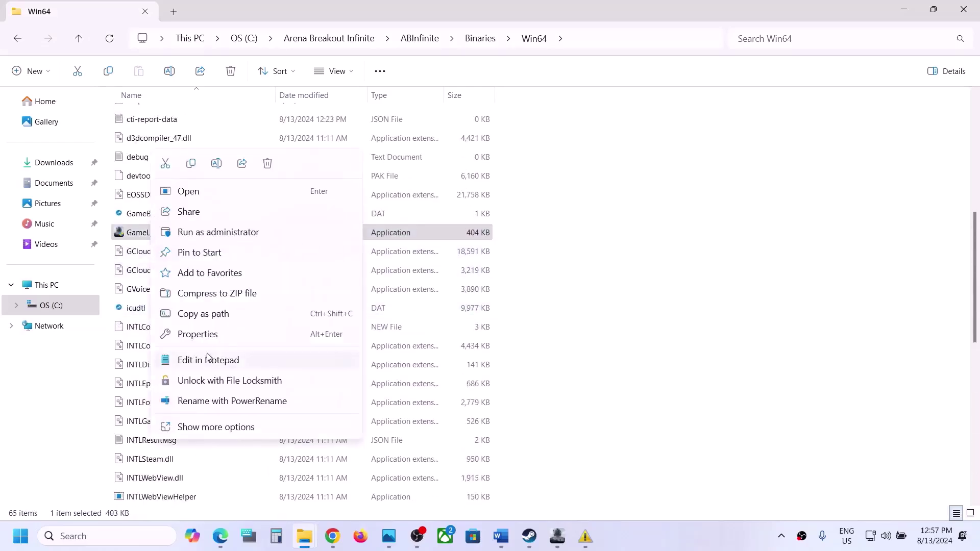
pyautogui.click(203, 337)
pyautogui.click(243, 204)
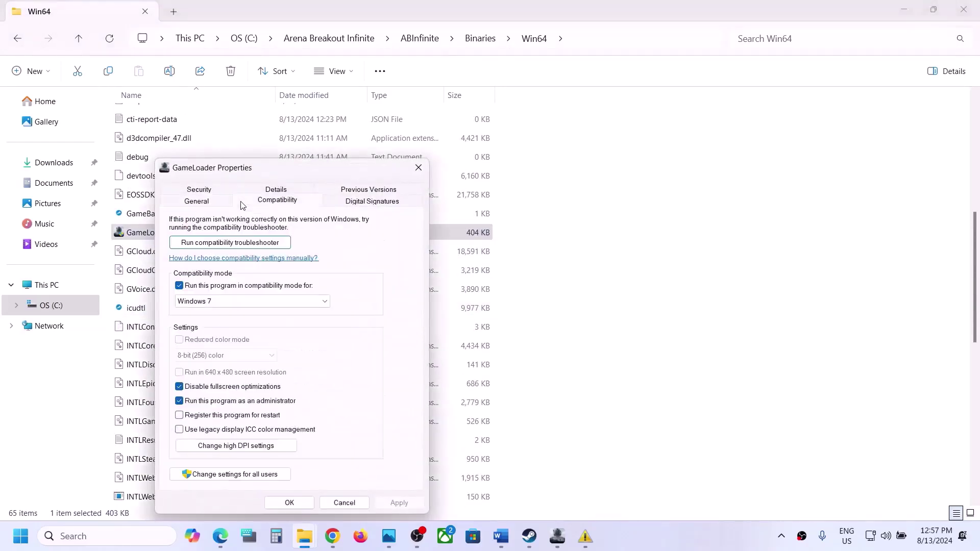
pyautogui.click(179, 285)
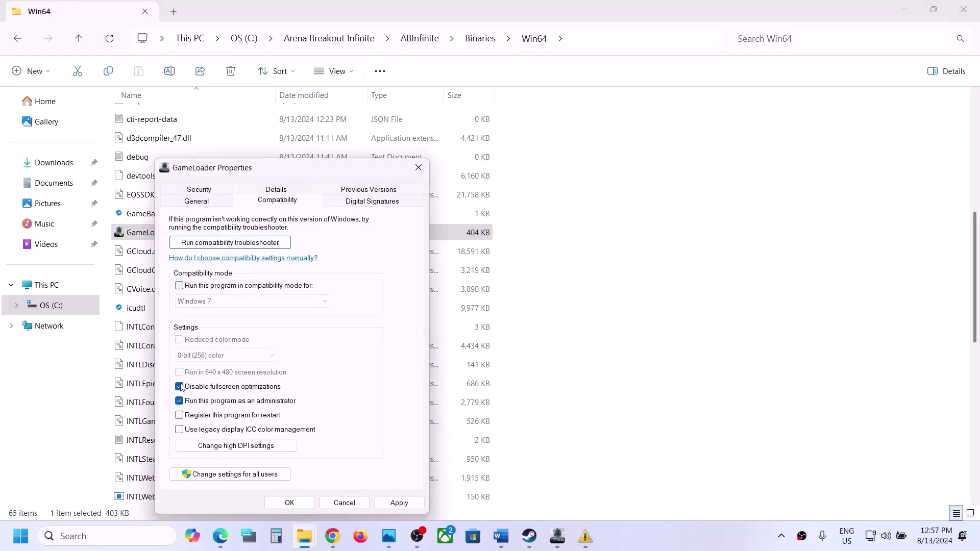
pyautogui.click(391, 504)
pyautogui.click(289, 502)
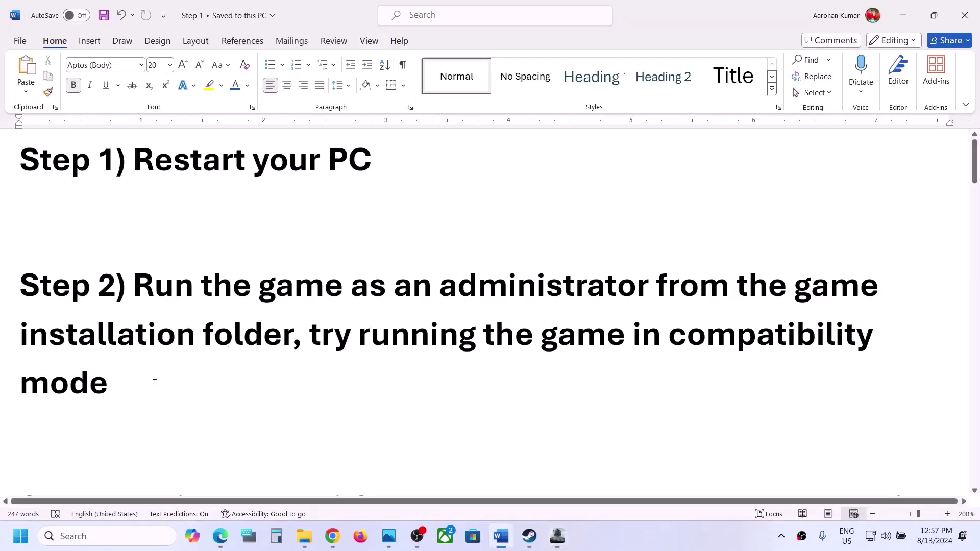
# Review Step 3 on uninstalling Anti Cheat Expert in Word and open the game's installation directory from the Arena Breakout: Infinite launcher
pyautogui.scroll(-4, 155, 384)
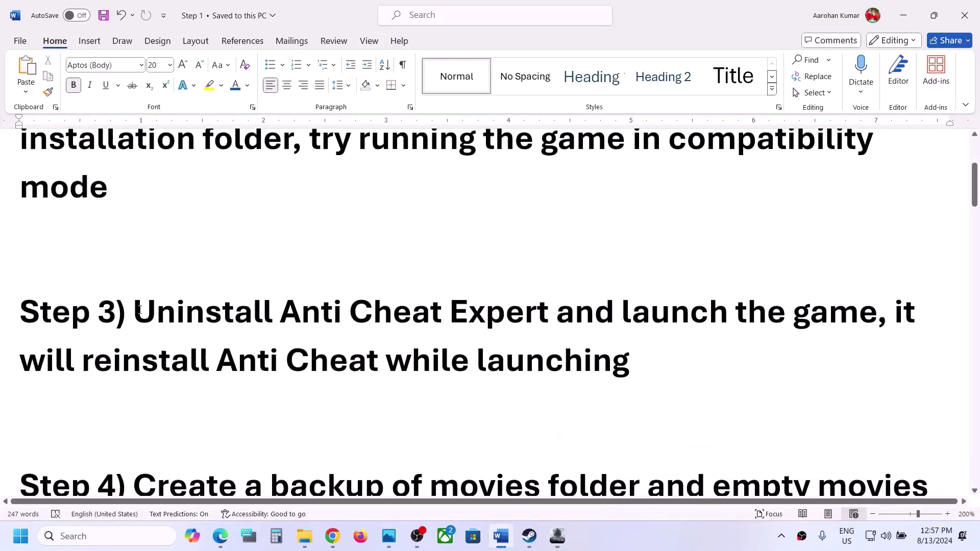
pyautogui.moveTo(139, 308); pyautogui.dragTo(628, 304)
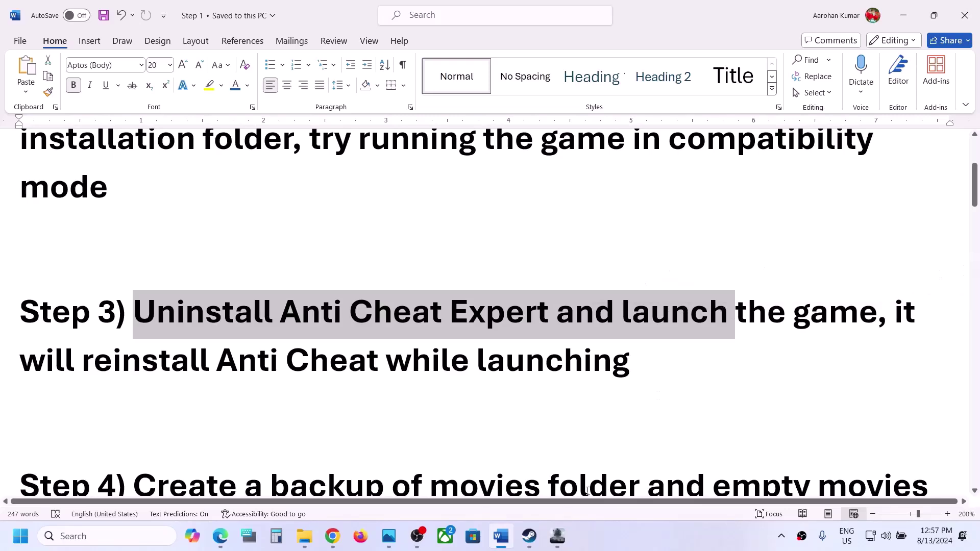
pyautogui.click(557, 536)
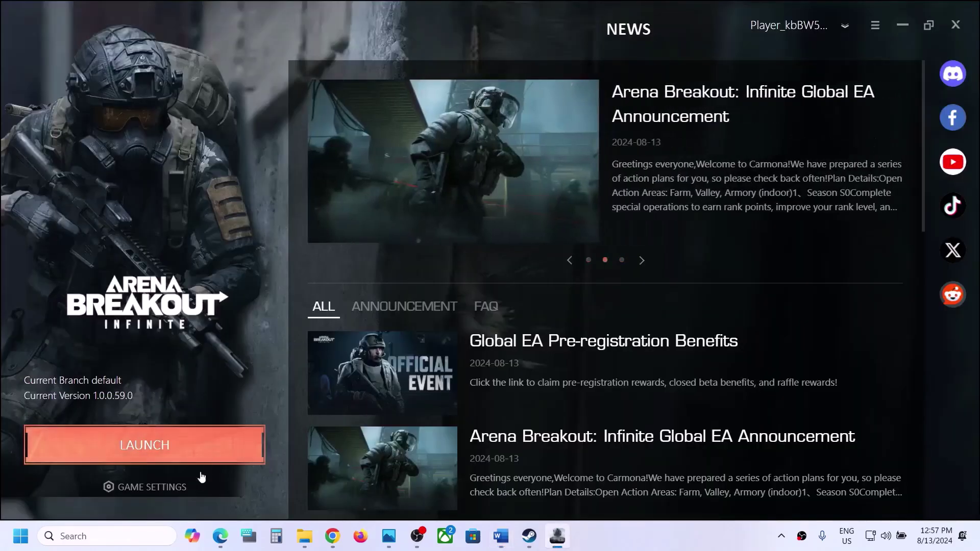
pyautogui.click(185, 487)
pyautogui.moveTo(187, 465)
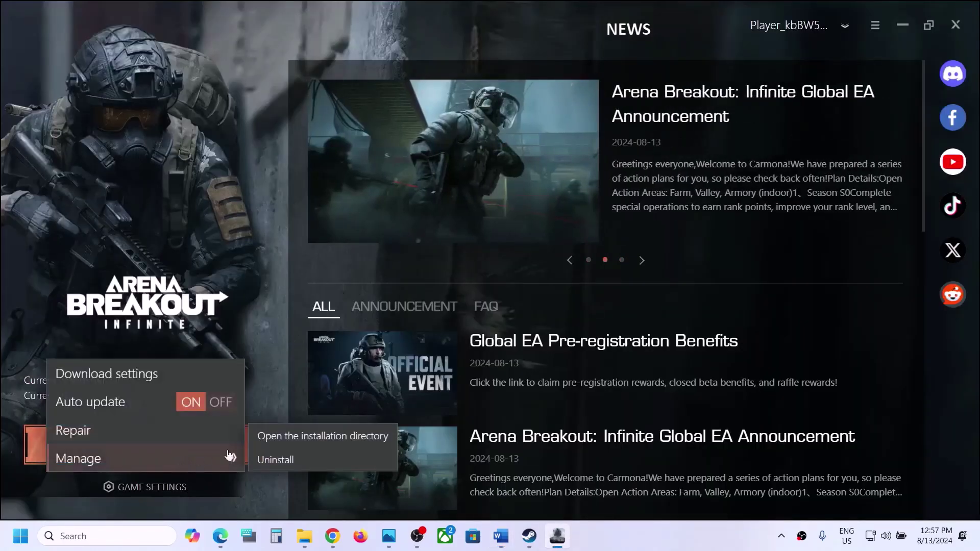
pyautogui.click(260, 436)
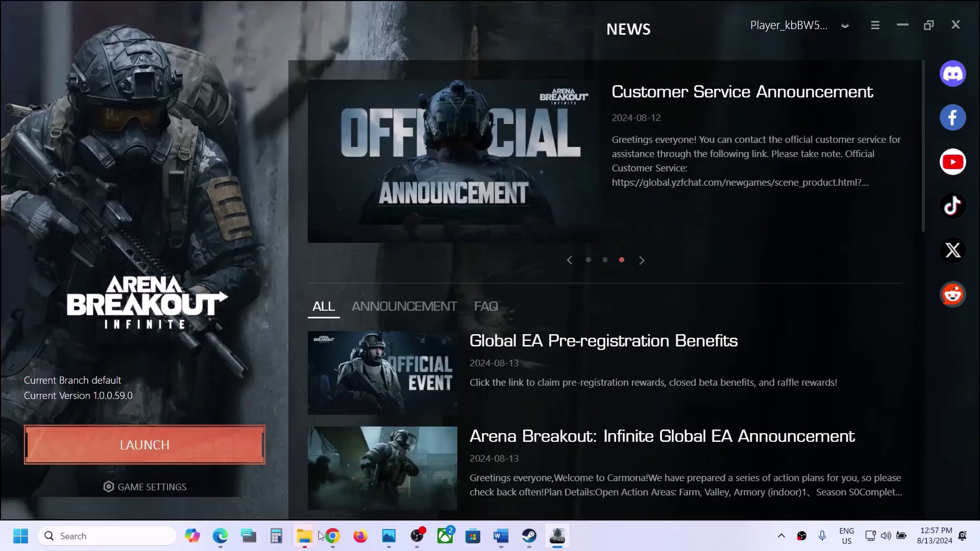
pyautogui.moveTo(320, 535)
pyautogui.click(368, 467)
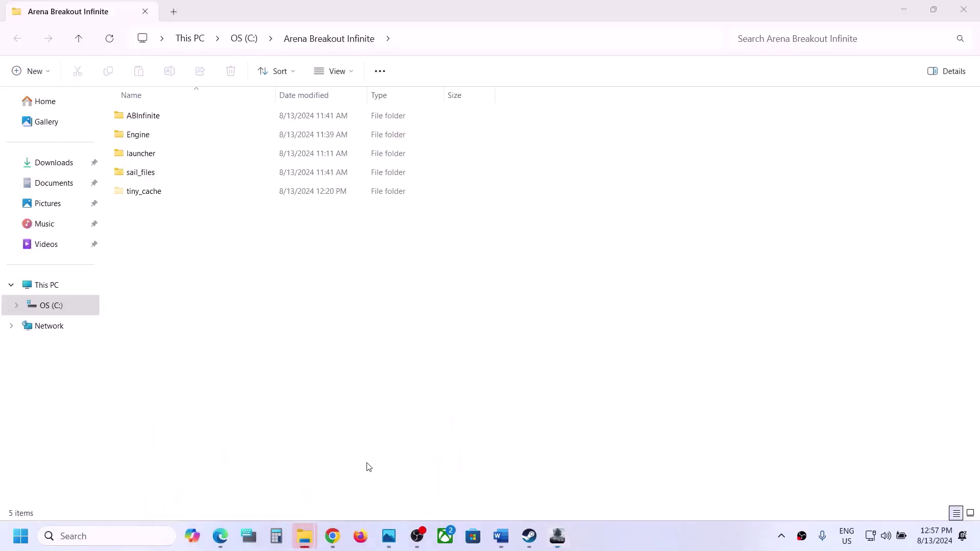
pyautogui.doubleClick(146, 135)
pyautogui.doubleClick(151, 120)
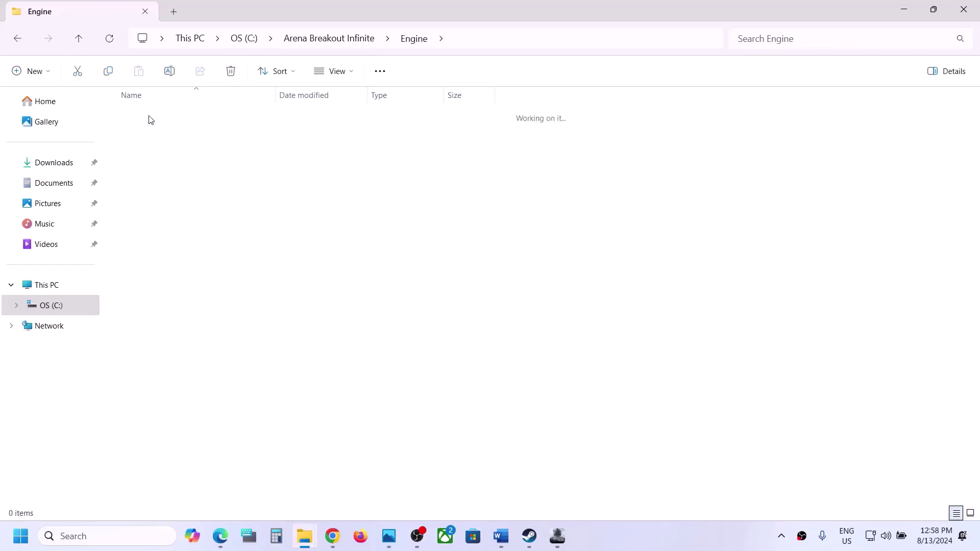
pyautogui.click(80, 40)
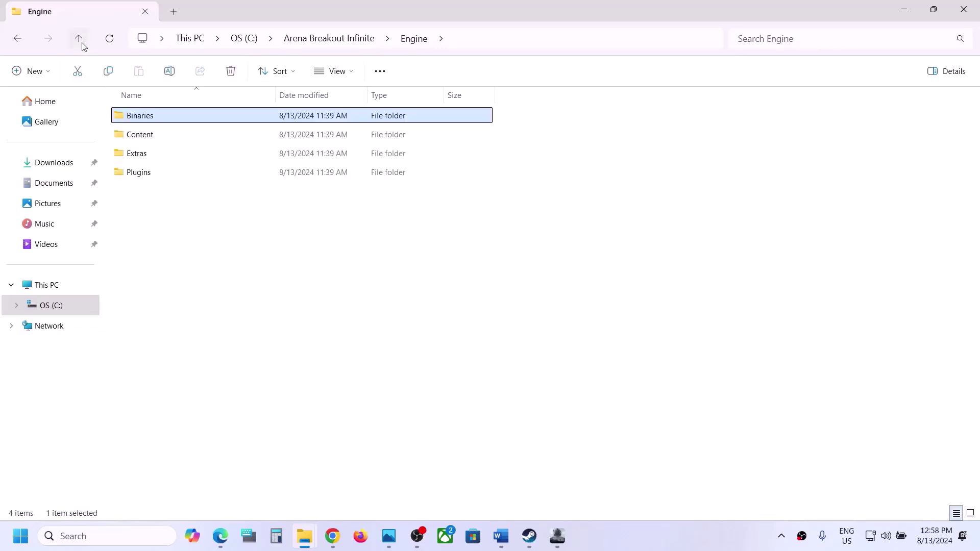
pyautogui.click(80, 40)
# Open the AntiCheatExpert folder inside ABInfinite > Binaries > Win64
pyautogui.click(143, 117)
pyautogui.doubleClick(143, 117)
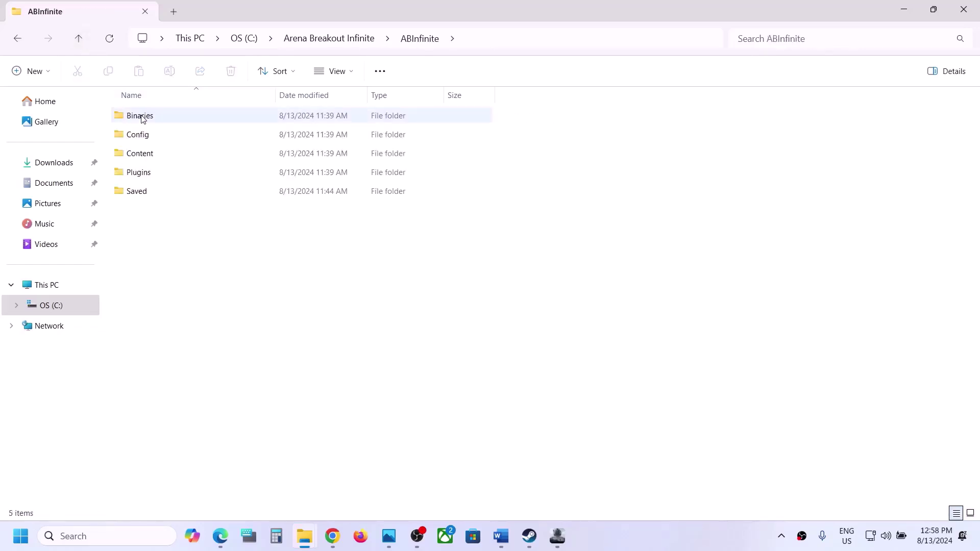
pyautogui.doubleClick(159, 119)
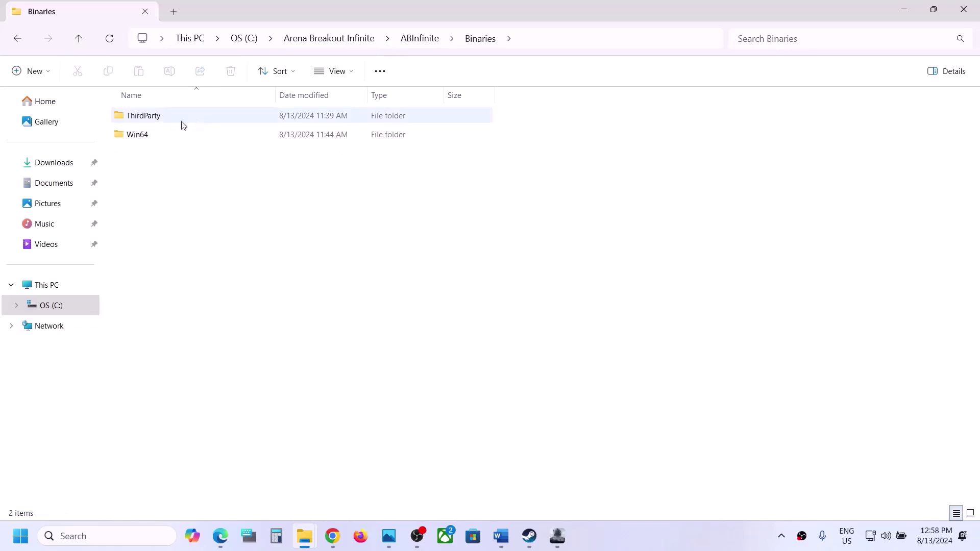
pyautogui.doubleClick(142, 135)
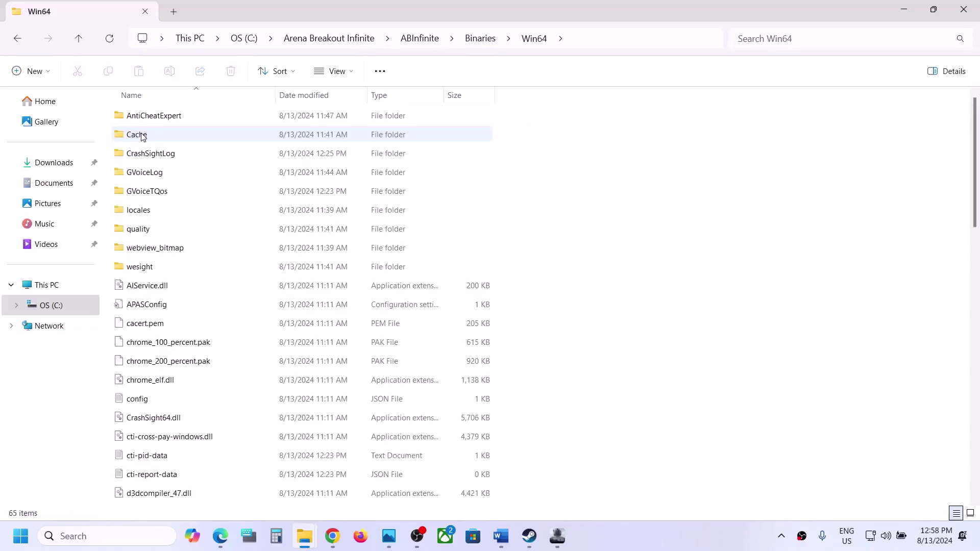
pyautogui.click(159, 123)
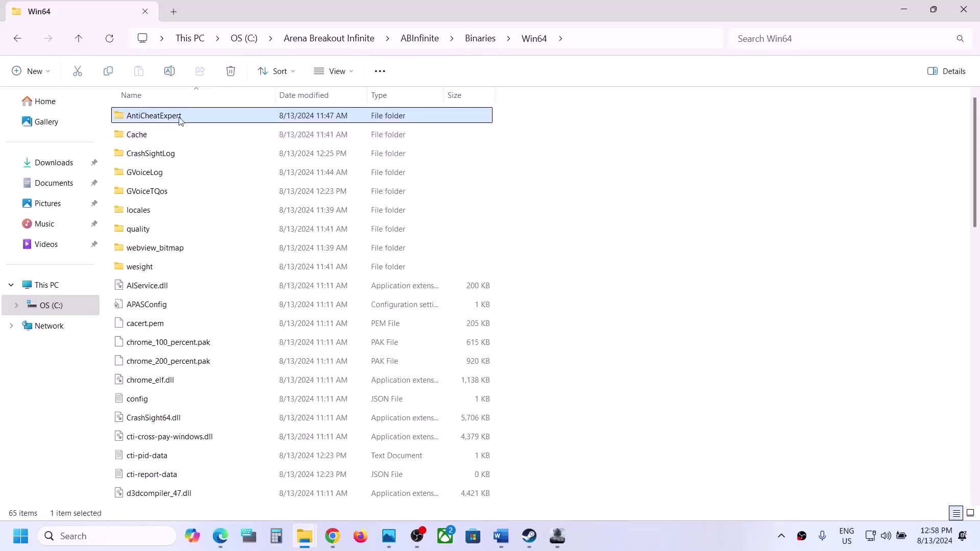
pyautogui.doubleClick(180, 121)
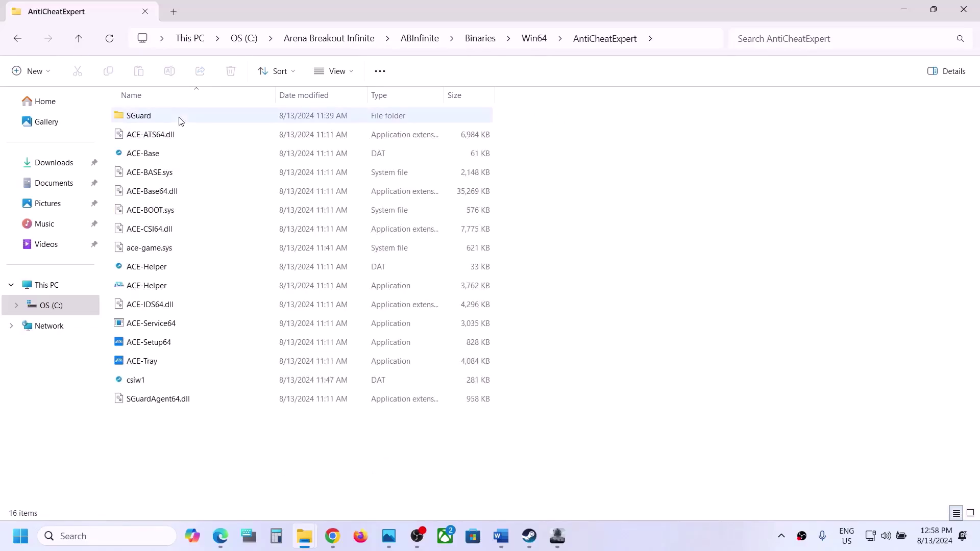
# Run ACE-Setup64 from the AntiCheatExpert folder and agree to uninstall AntiCheatExpert
pyautogui.click(144, 347)
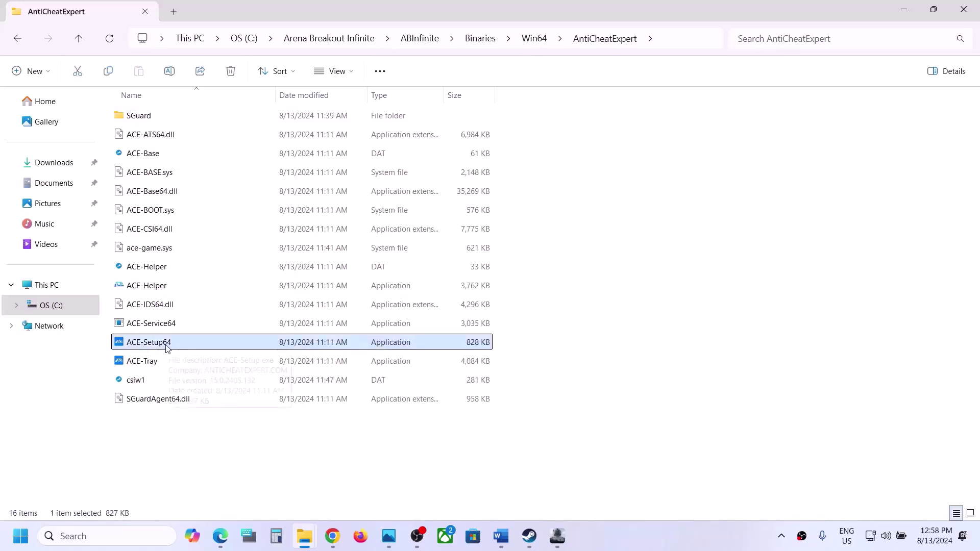
pyautogui.doubleClick(148, 342)
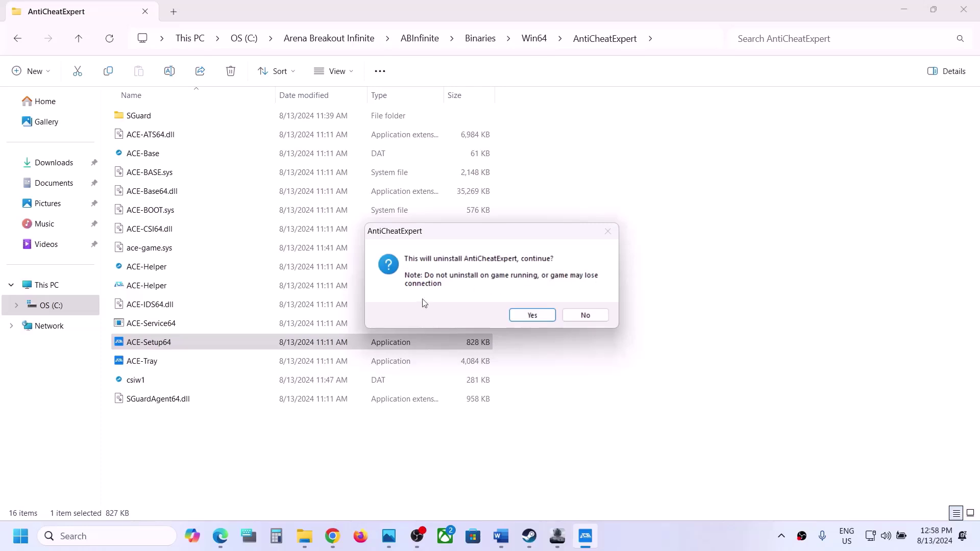
pyautogui.click(532, 315)
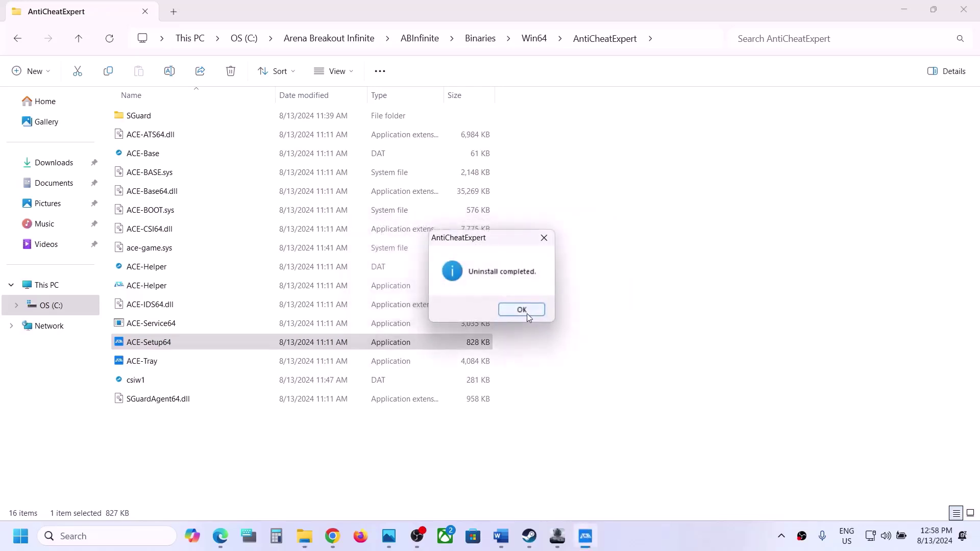
# Close the AntiCheatExpert uninstall message and launch the game from the Arena Breakout: Infinite launcher
pyautogui.click(521, 310)
pyautogui.click(561, 542)
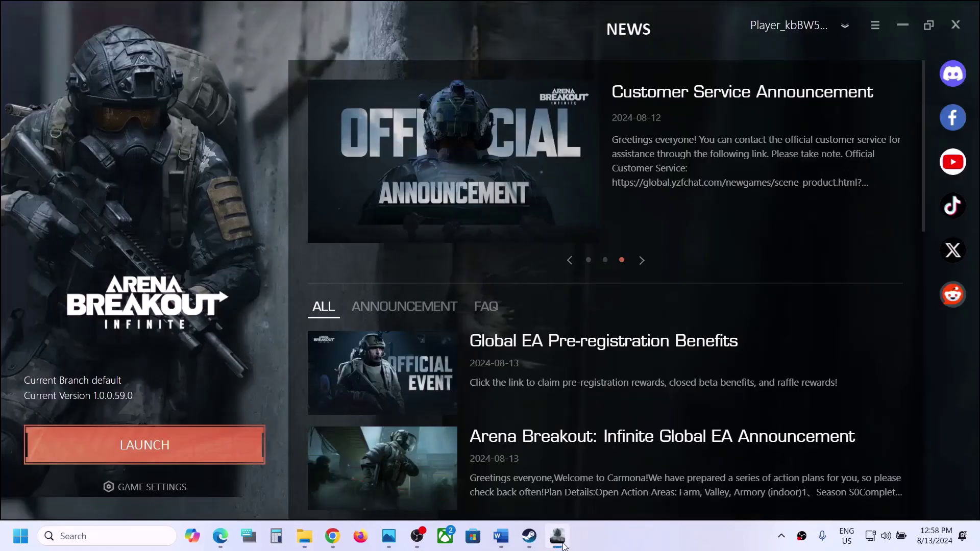
pyautogui.click(176, 442)
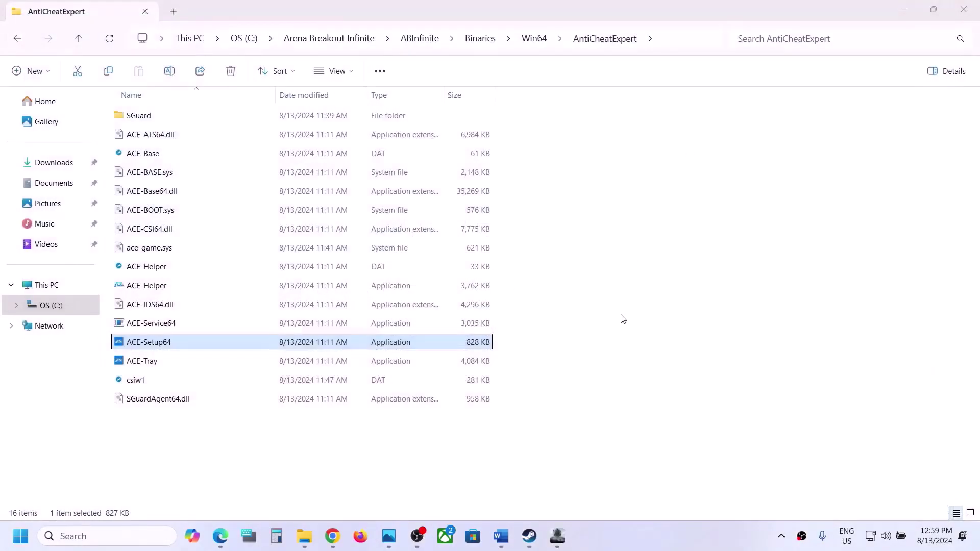
# Switch to Word and review Step 4 on backing up and emptying the movies folder
pyautogui.click(500, 535)
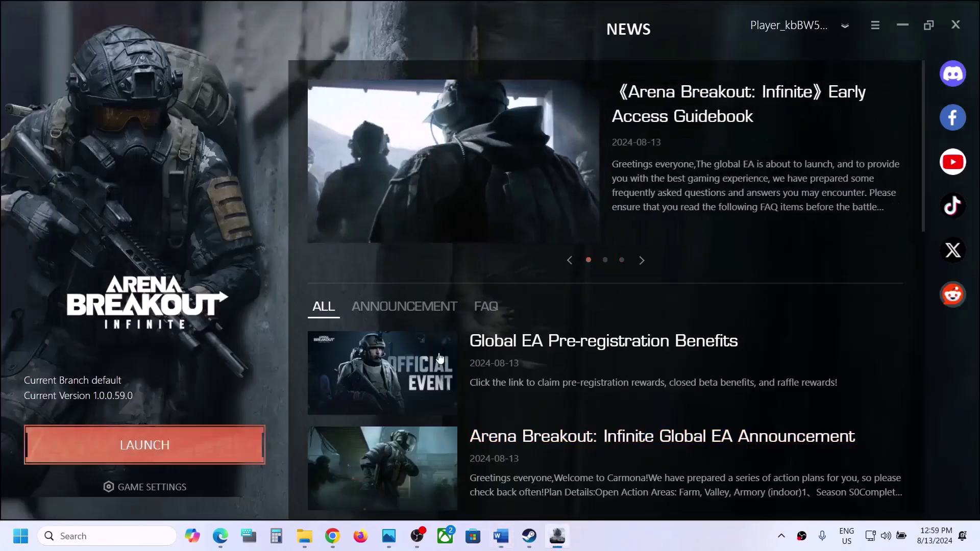
pyautogui.click(500, 531)
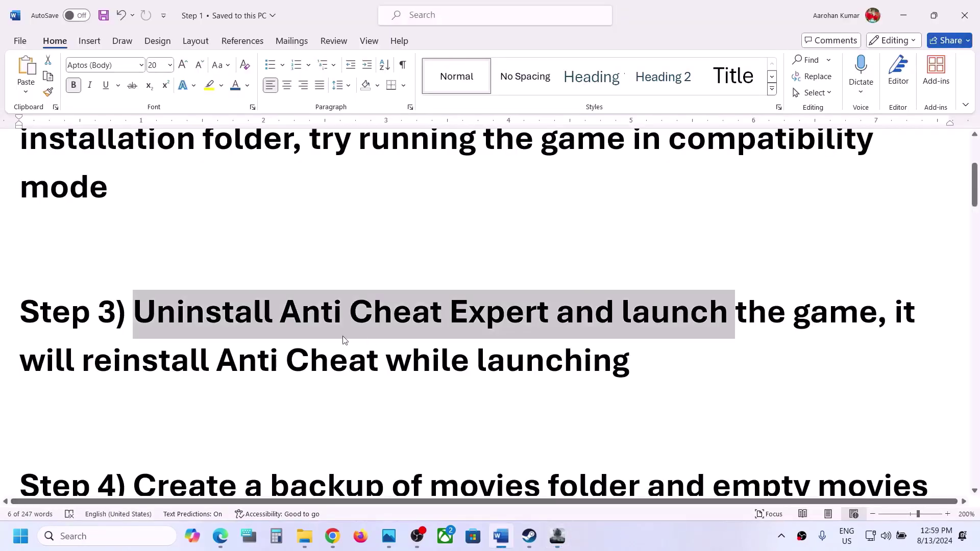
pyautogui.scroll(-5, 343, 334)
pyautogui.scroll(1, 343, 337)
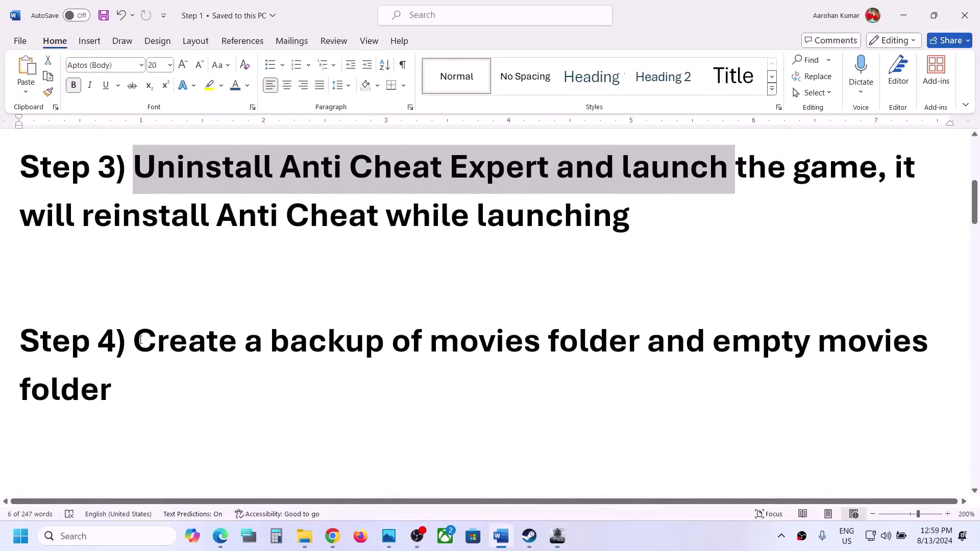
pyautogui.moveTo(141, 339); pyautogui.dragTo(298, 372)
pyautogui.moveTo(175, 390); pyautogui.dragTo(171, 389)
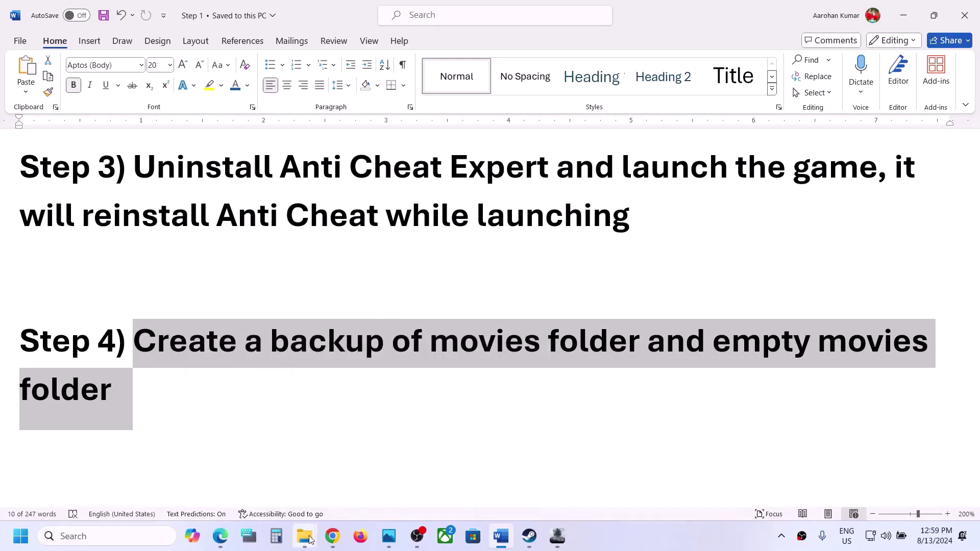
# Switch to the AntiCheatExpert folder window in File Explorer and navigate to the game's ABInfinite > Content > Movies folder
pyautogui.moveTo(306, 536)
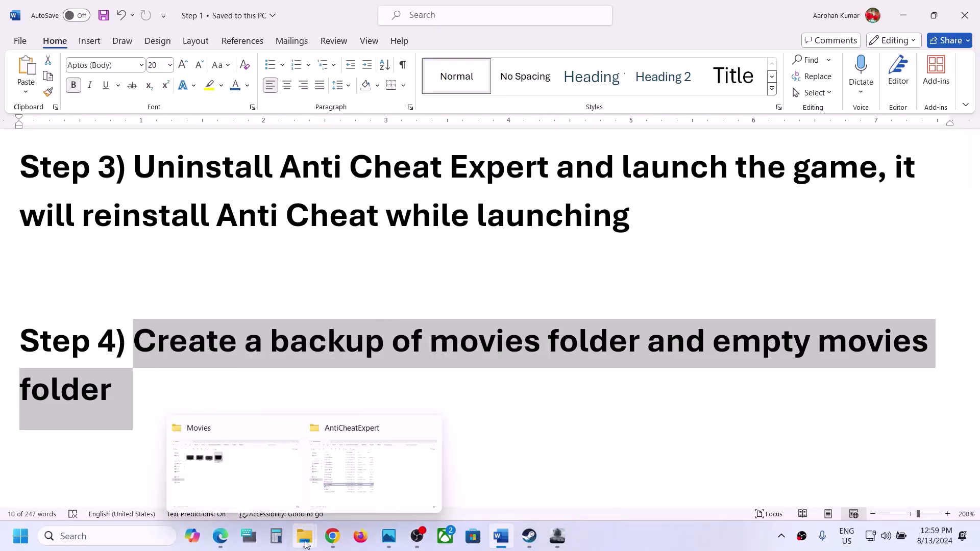
pyautogui.click(364, 480)
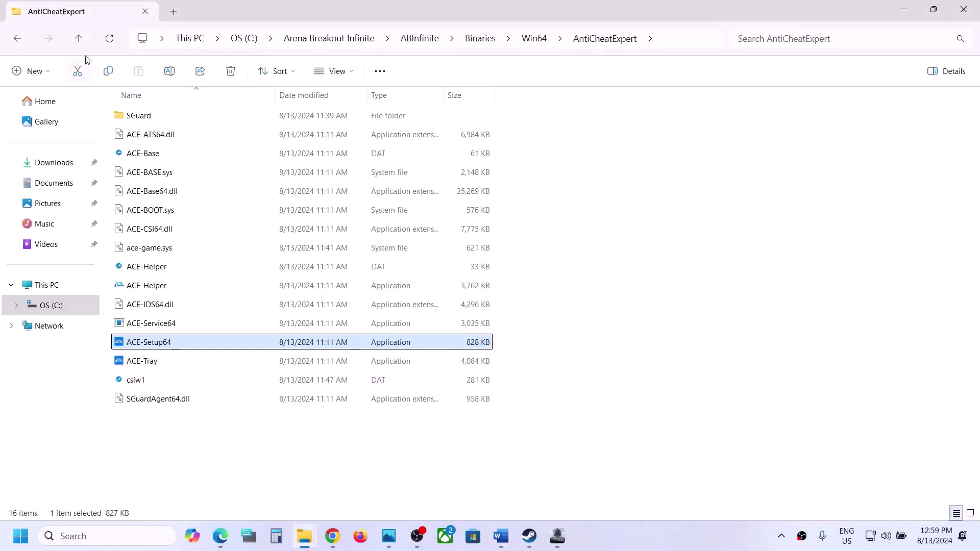
pyautogui.click(80, 39)
pyautogui.click(80, 39)
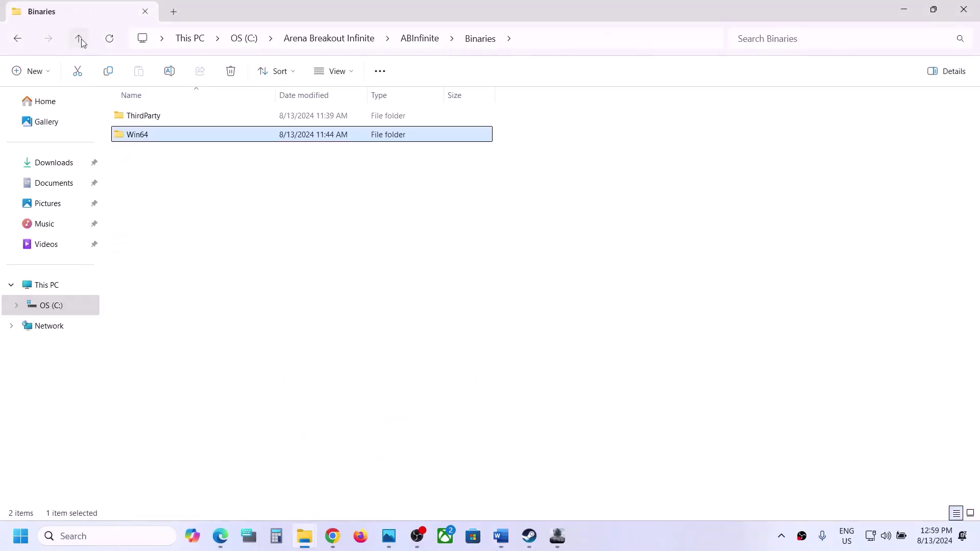
pyautogui.click(80, 41)
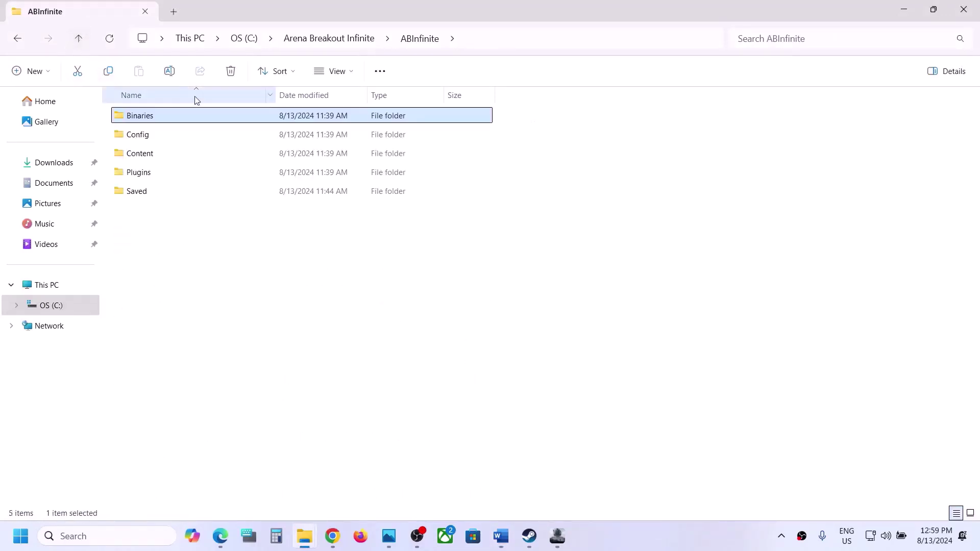
pyautogui.click(84, 44)
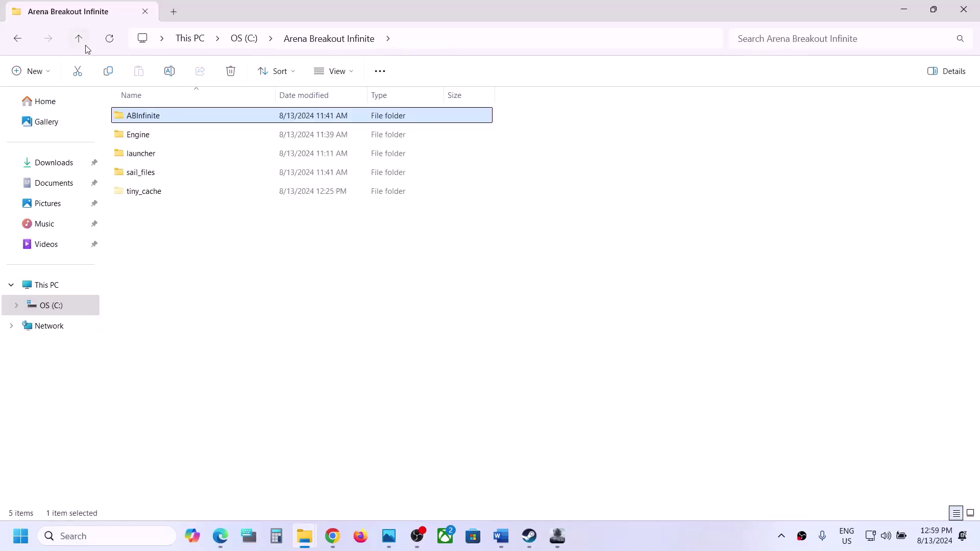
pyautogui.doubleClick(141, 123)
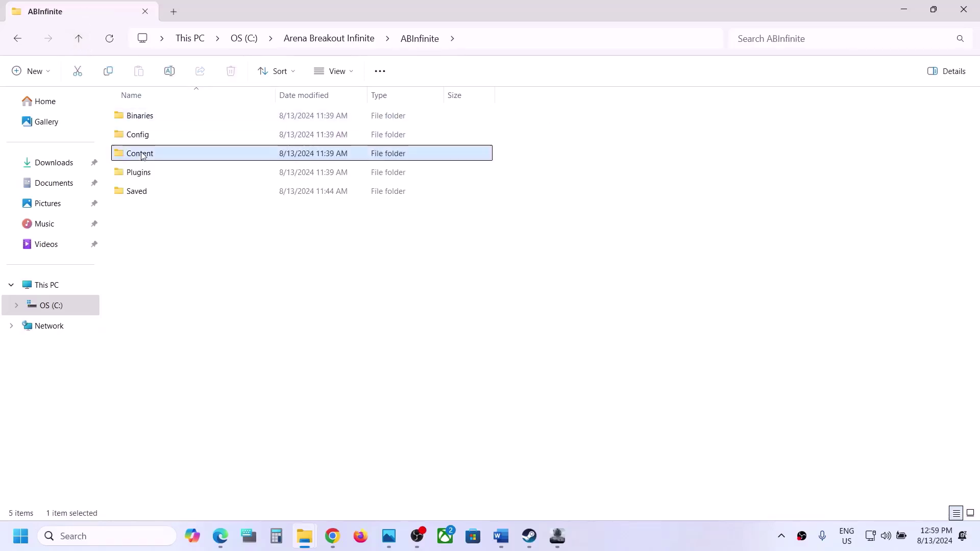
pyautogui.doubleClick(142, 153)
pyautogui.click(147, 116)
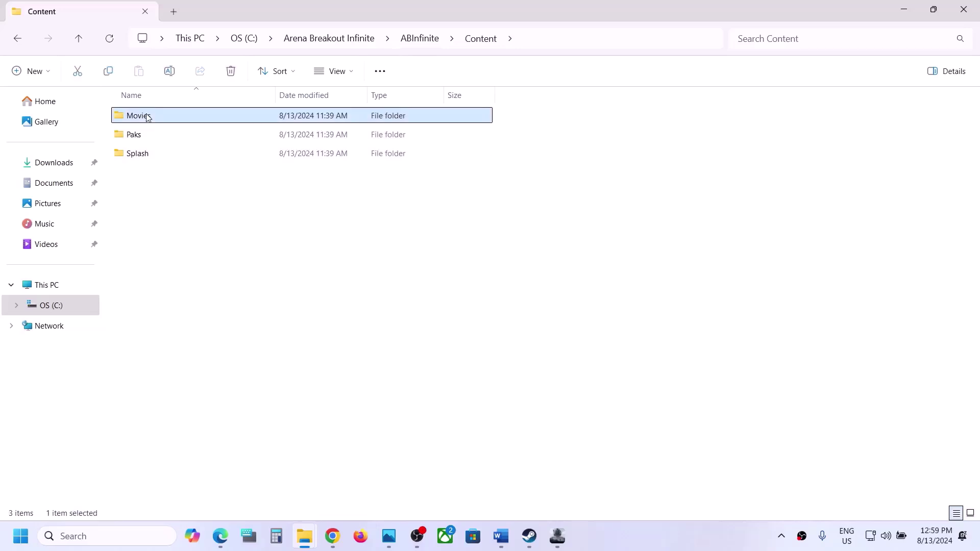
pyautogui.doubleClick(158, 118)
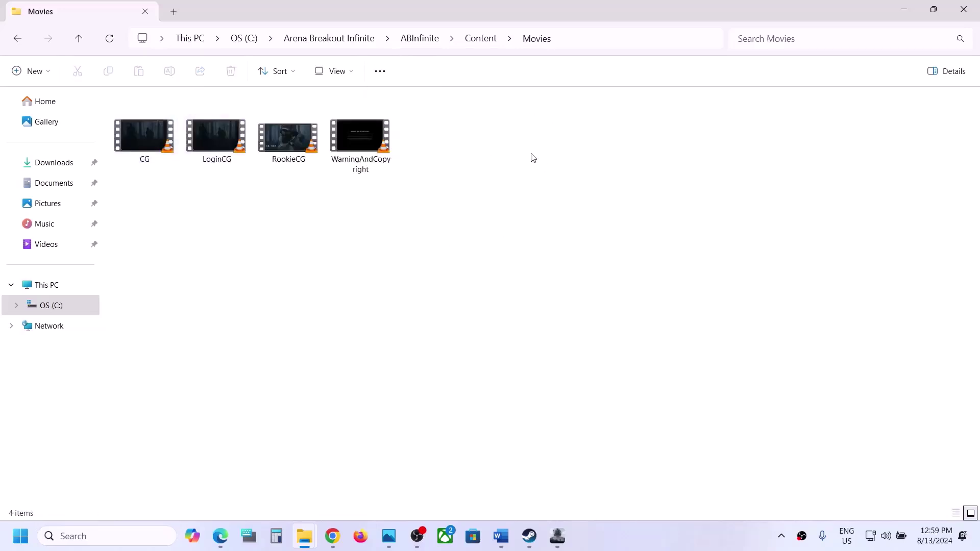
# Copy the CG, LoginCG, RookieCG and WarningAndCopyright videos from the Movies folder
pyautogui.moveTo(504, 147); pyautogui.dragTo(133, 136)
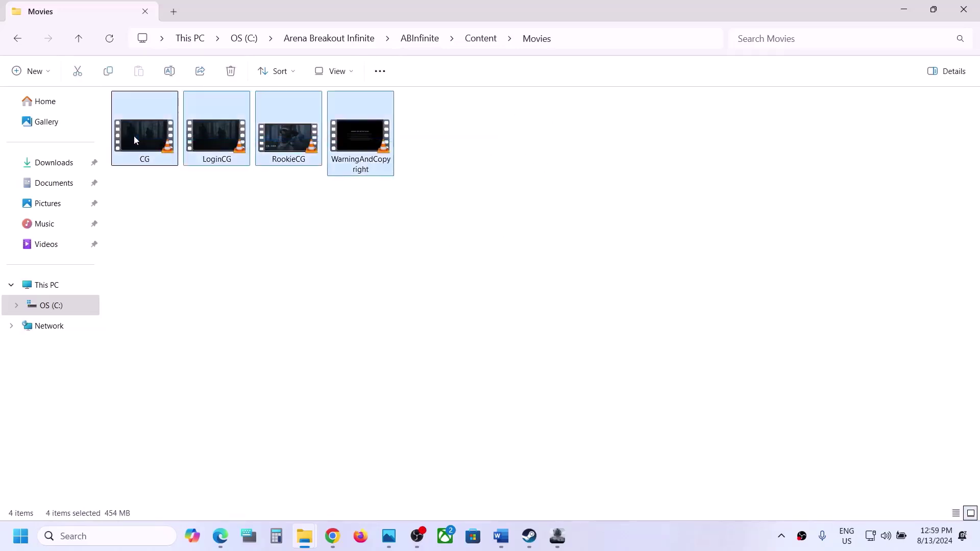
pyautogui.rightClick(134, 136)
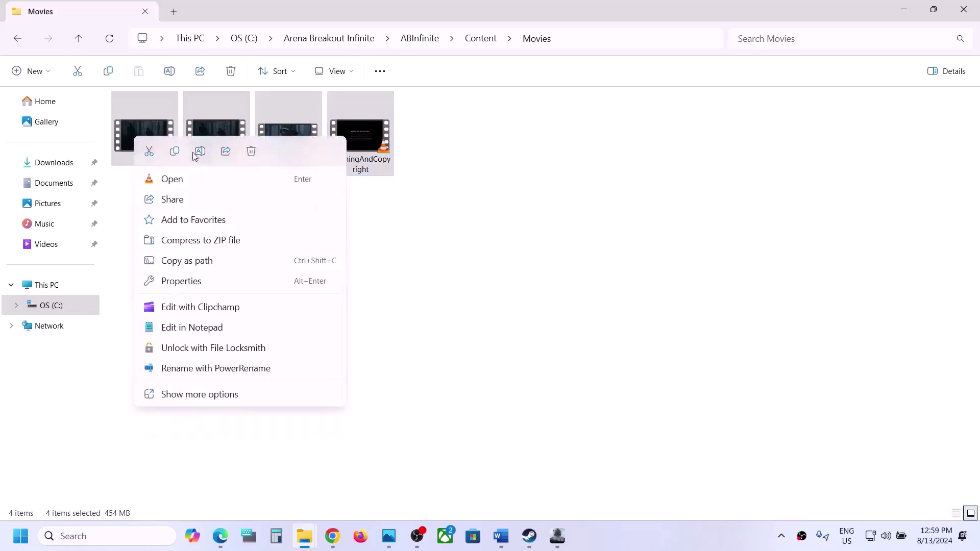
pyautogui.click(174, 152)
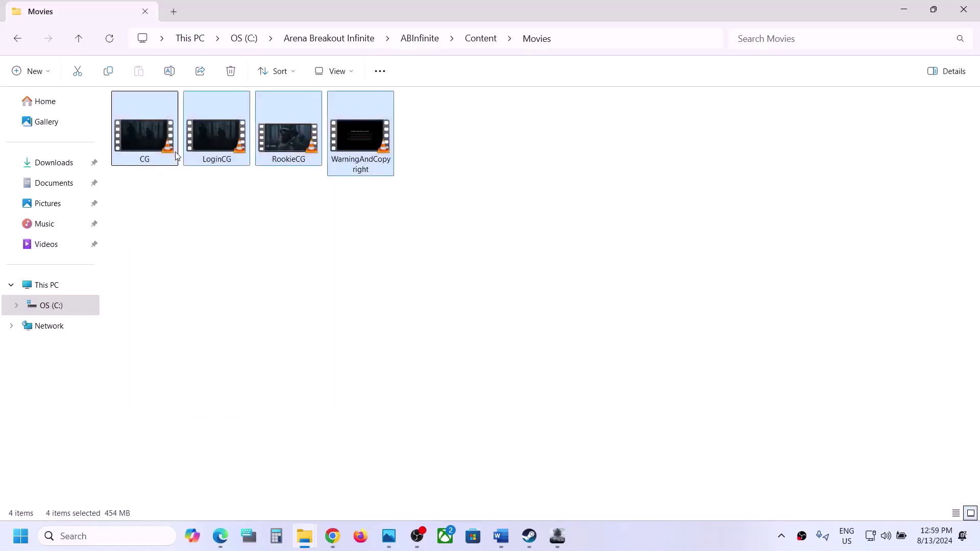
pyautogui.moveTo(201, 136)
pyautogui.click(492, 151)
pyautogui.moveTo(492, 151); pyautogui.dragTo(153, 148)
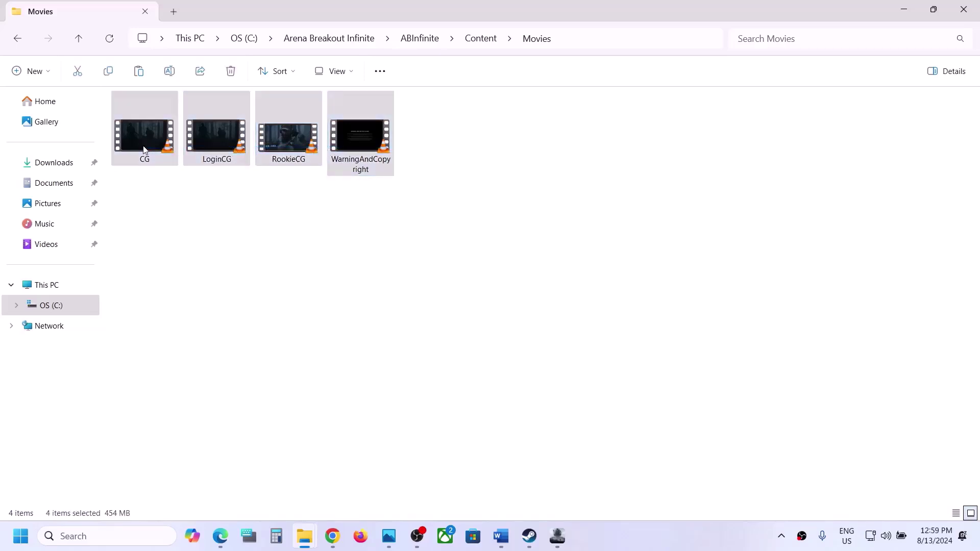
pyautogui.rightClick(273, 153)
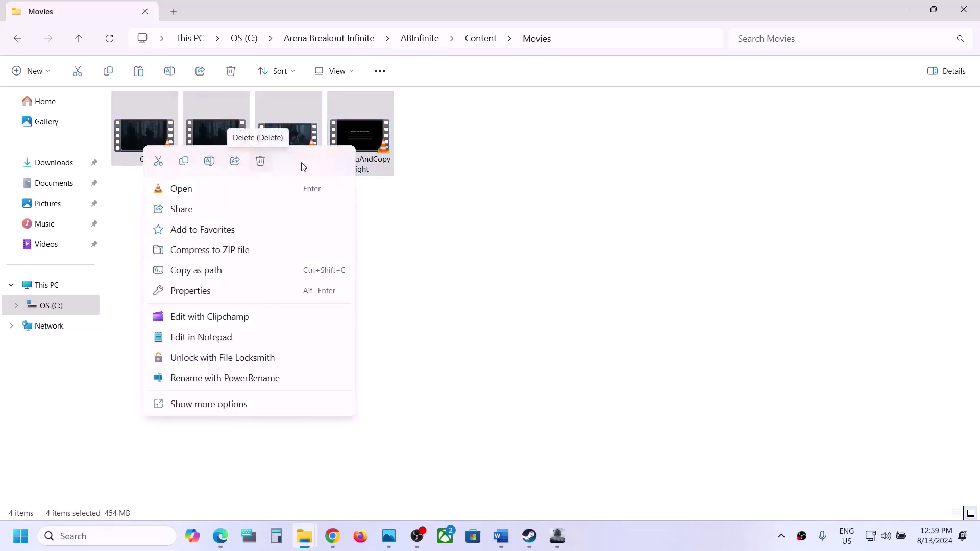
pyautogui.click(501, 206)
pyautogui.click(501, 206)
# Return to Word and review Step 5 on allowing the game exe through third-party antivirus, controlled folder access and firewall
pyautogui.click(558, 536)
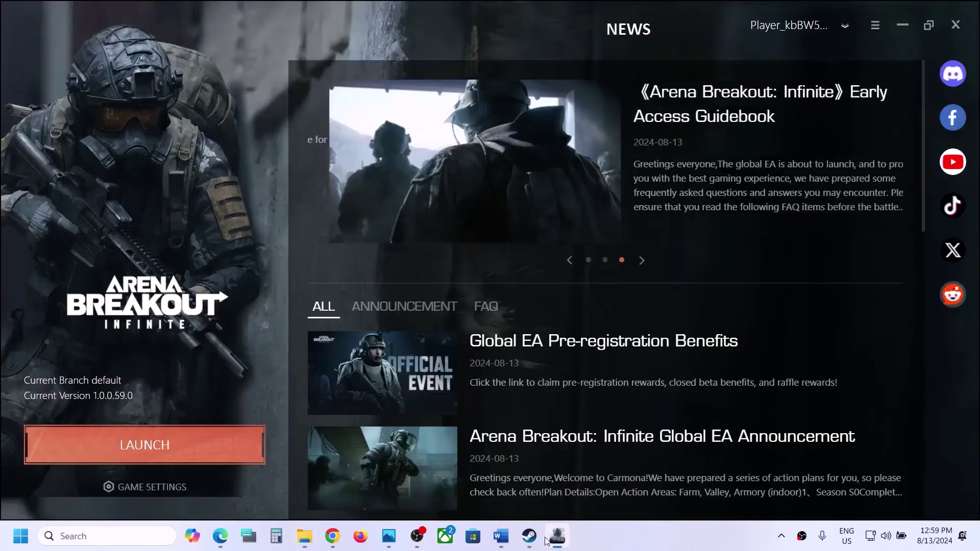
pyautogui.click(501, 536)
pyautogui.scroll(-5, 298, 399)
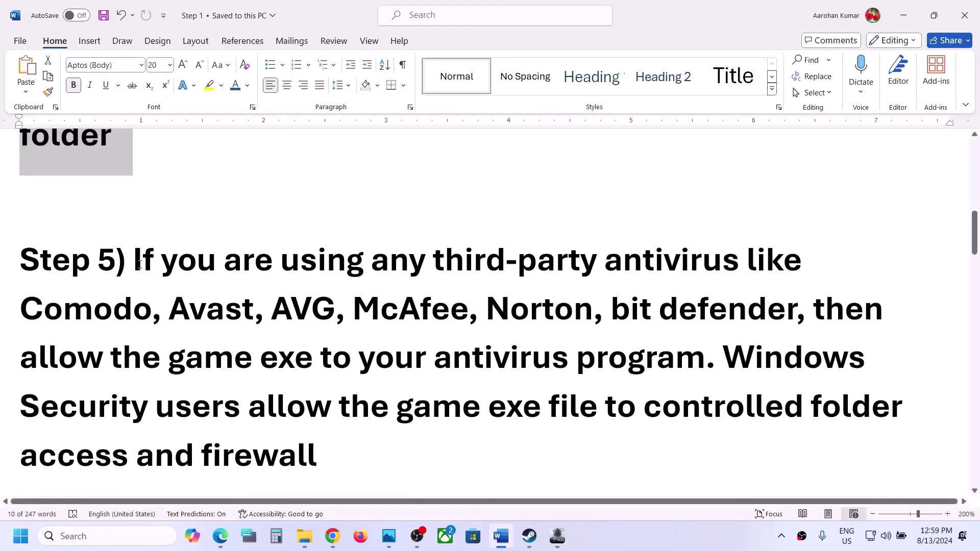
pyautogui.moveTo(137, 263); pyautogui.dragTo(332, 357)
pyautogui.click(348, 344)
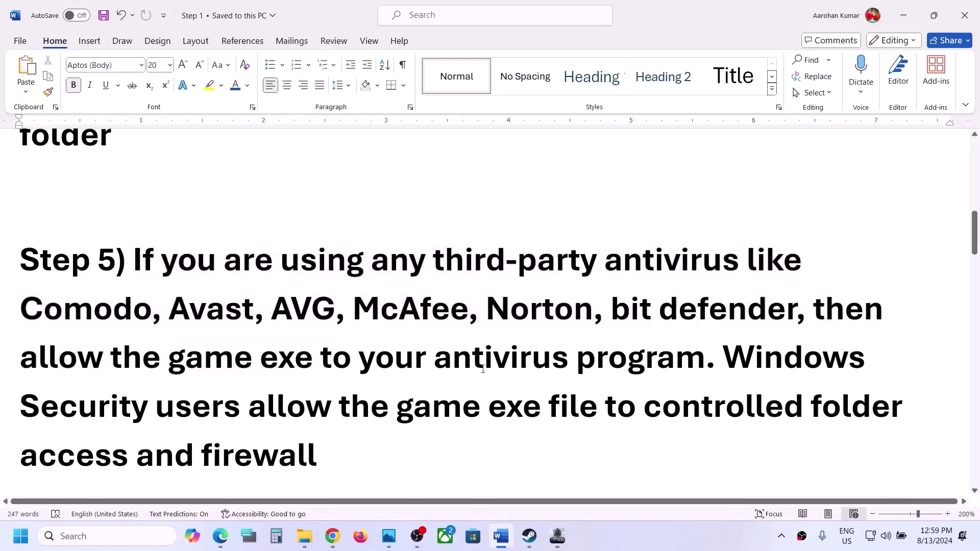
pyautogui.moveTo(470, 364); pyautogui.dragTo(702, 360)
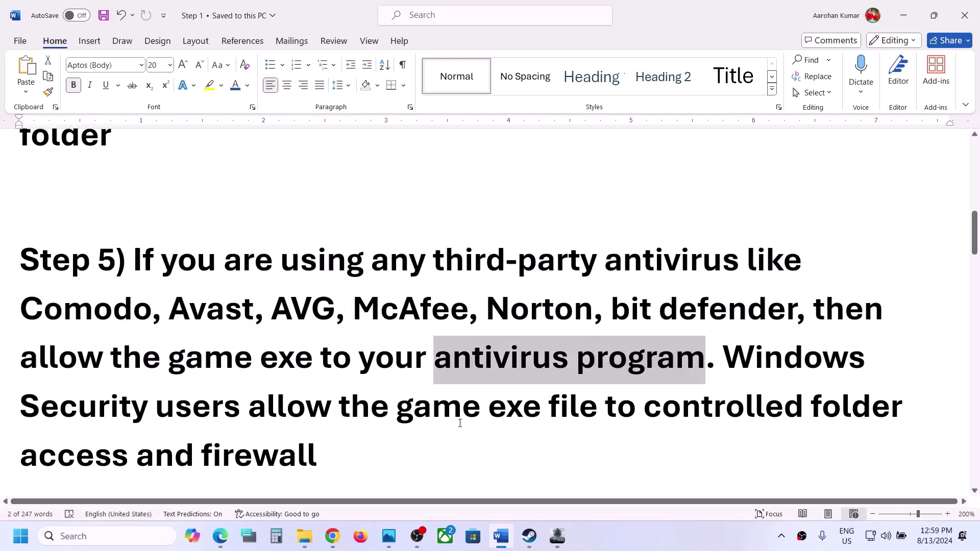
pyautogui.scroll(-1, 479, 428)
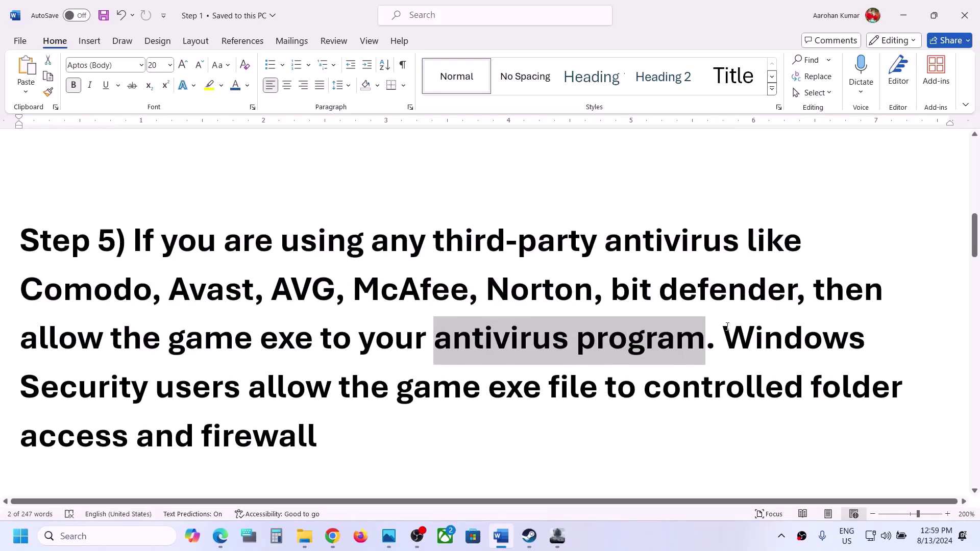
pyautogui.moveTo(724, 331); pyautogui.dragTo(785, 401)
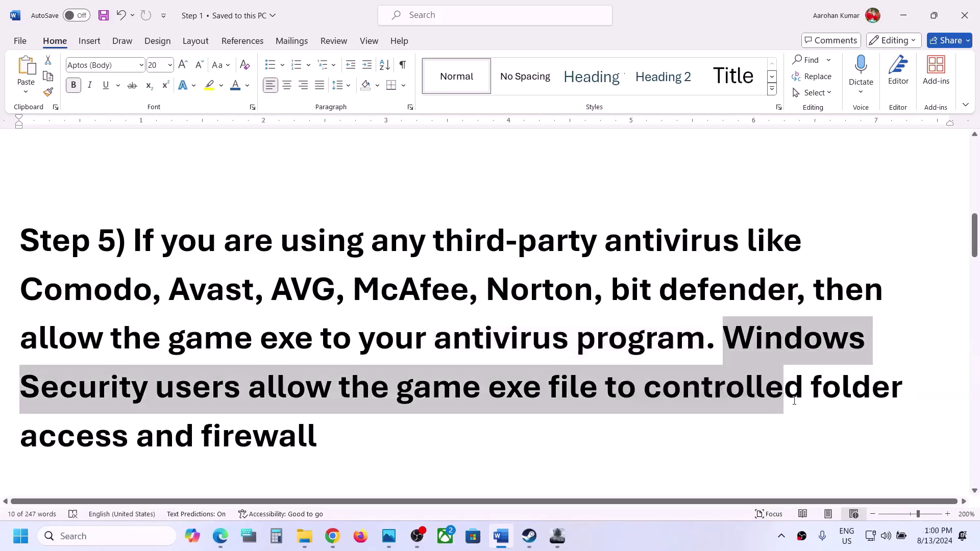
# Switch to Windows Settings and open Virus & threat protection in Windows Security
pyautogui.press('super+i')
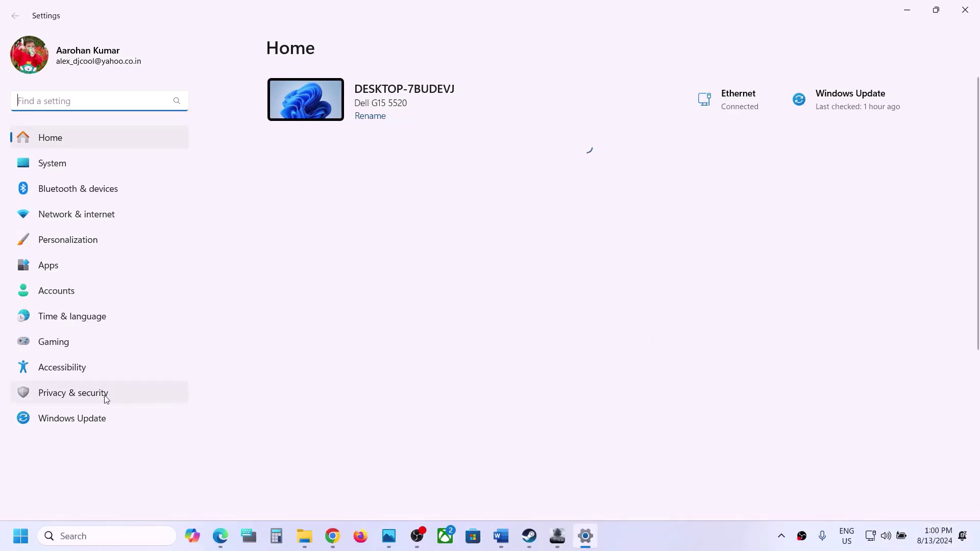
pyautogui.click(124, 397)
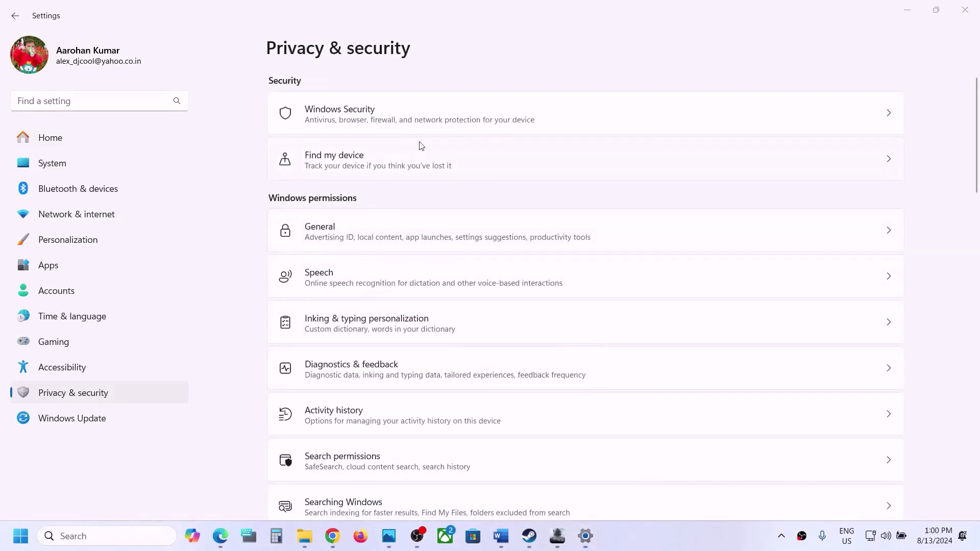
pyautogui.click(369, 118)
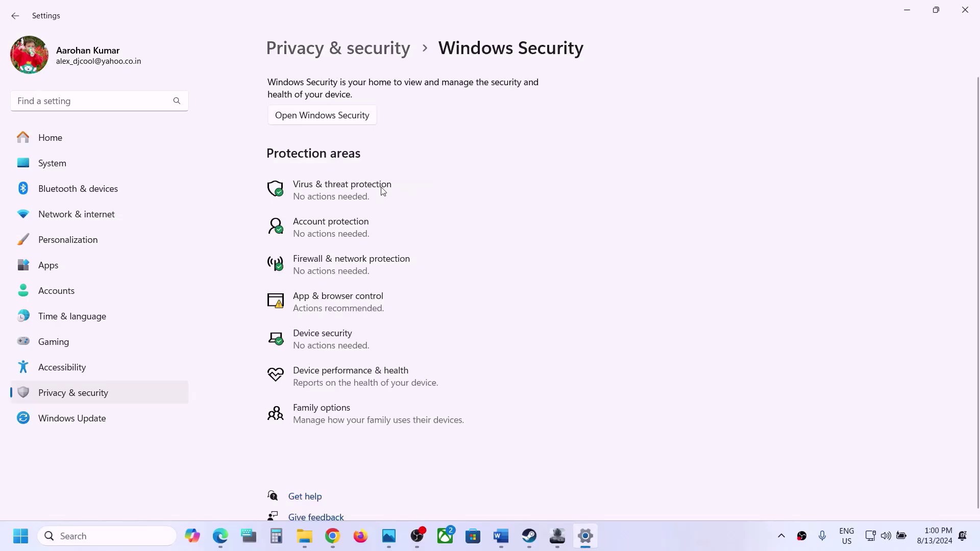
pyautogui.click(383, 190)
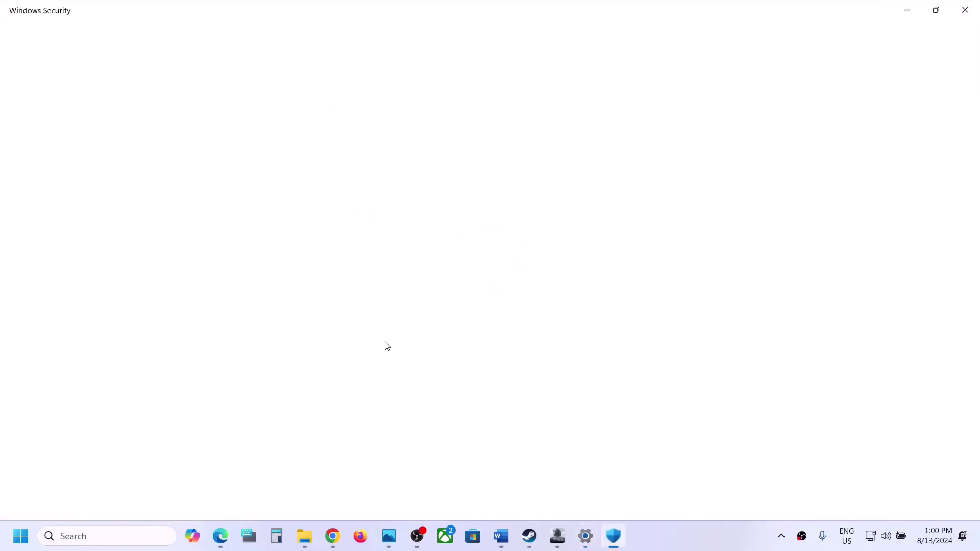
# Open the list of apps allowed through Controlled folder access in the ransomware protection settings
pyautogui.scroll(-3, 387, 345)
pyautogui.scroll(1, 316, 467)
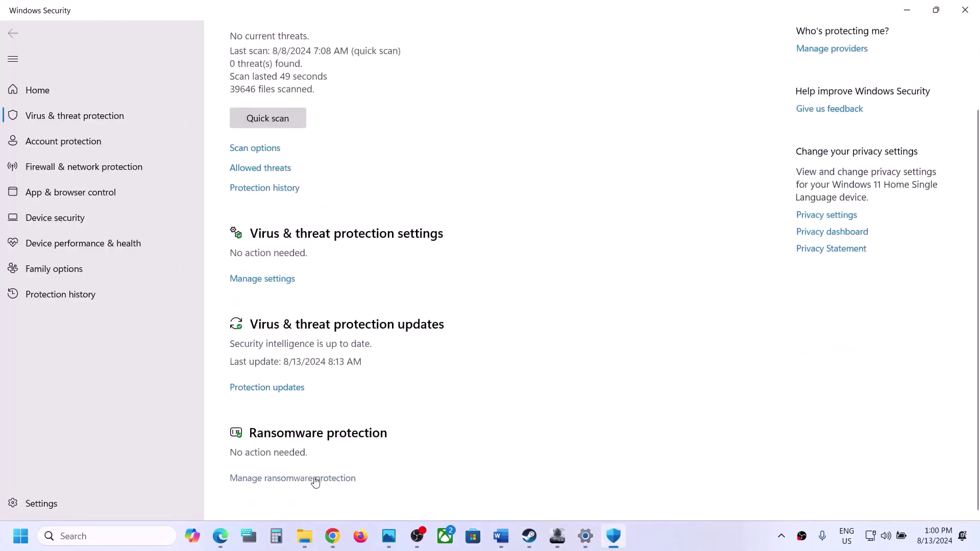
pyautogui.click(315, 478)
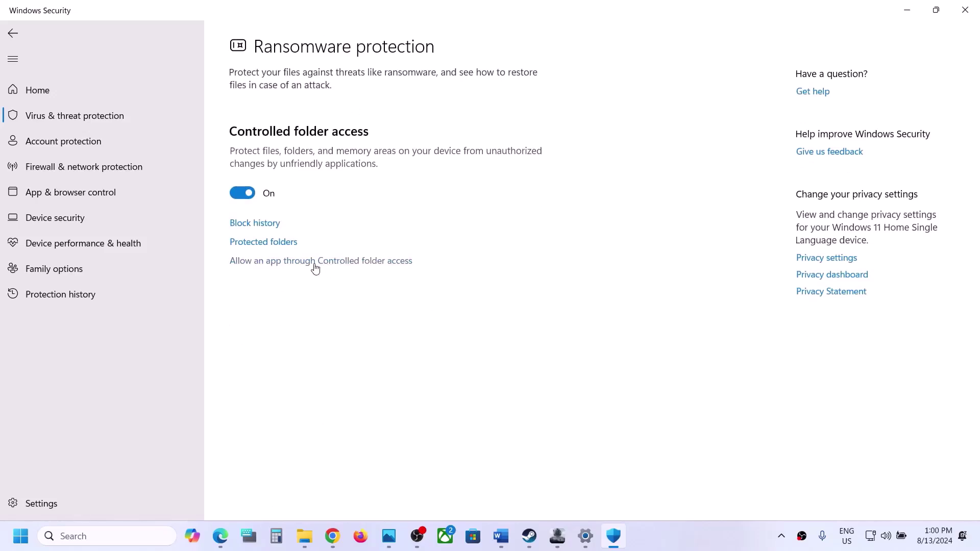
pyautogui.click(314, 261)
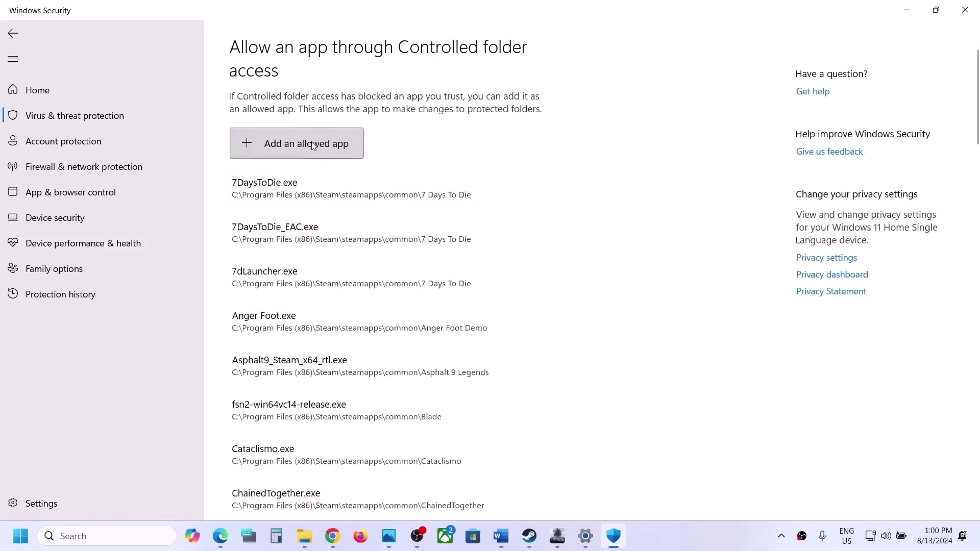
# Add UAGame from C:\Arena Breakout Infinite\ABInfinite\Binaries\Win64 to the apps allowed through Controlled folder access
pyautogui.click(313, 146)
pyautogui.click(293, 193)
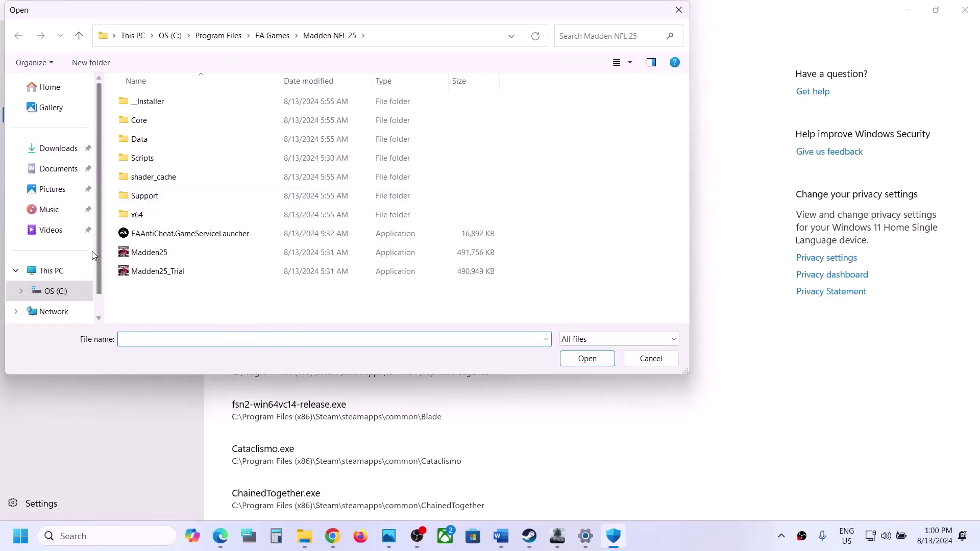
pyautogui.click(64, 272)
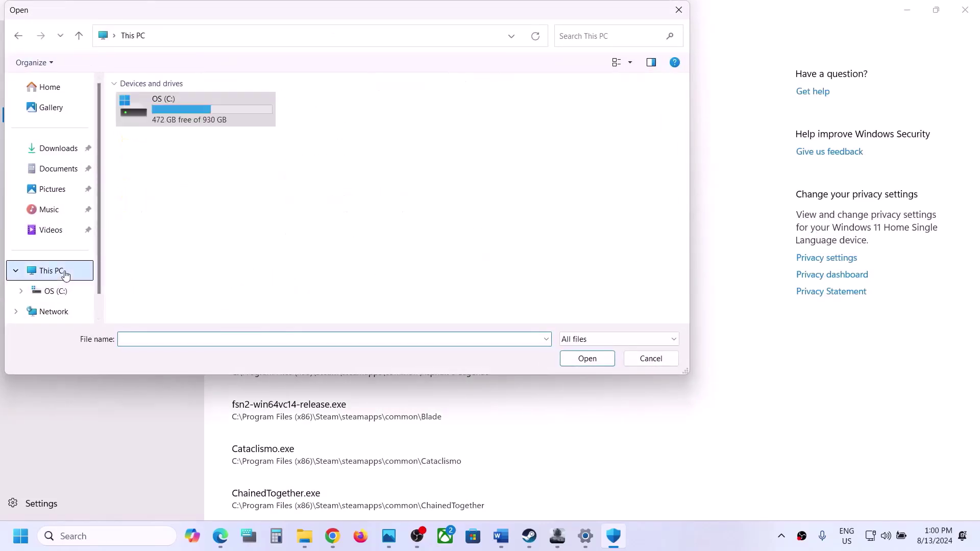
pyautogui.doubleClick(208, 118)
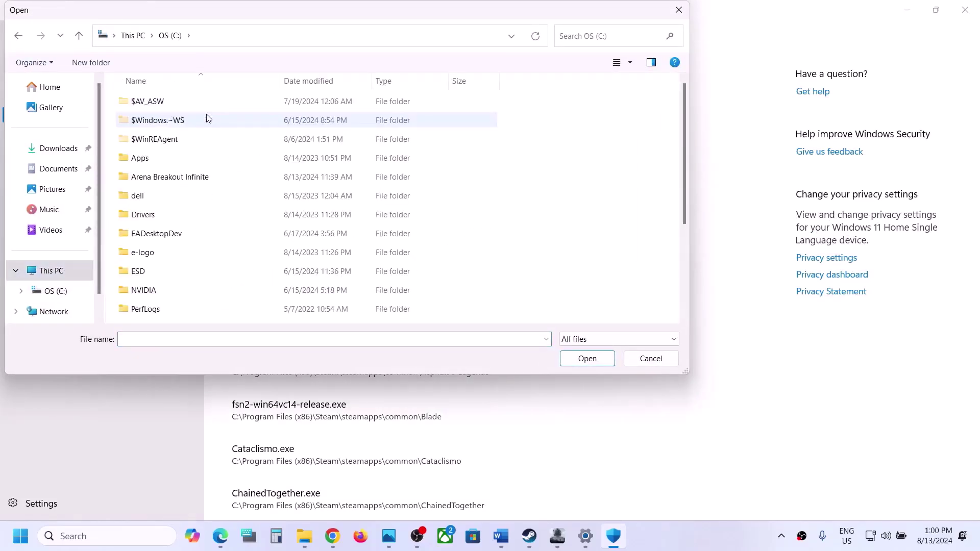
pyautogui.doubleClick(212, 180)
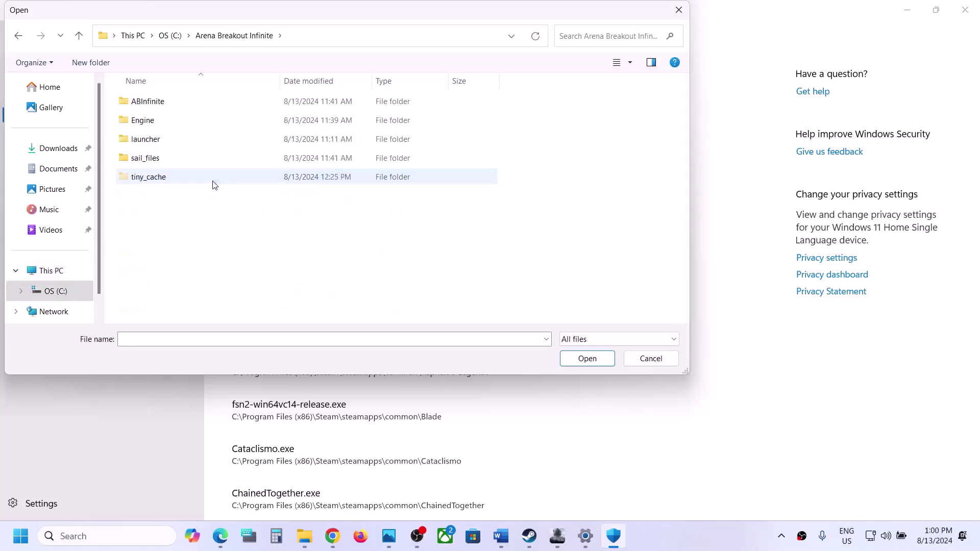
pyautogui.doubleClick(156, 104)
pyautogui.doubleClick(160, 106)
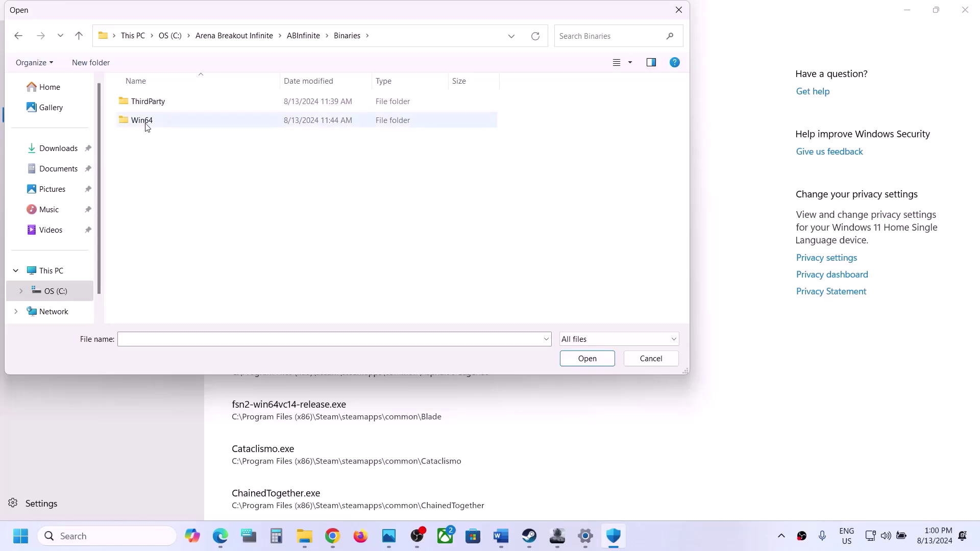
pyautogui.doubleClick(146, 124)
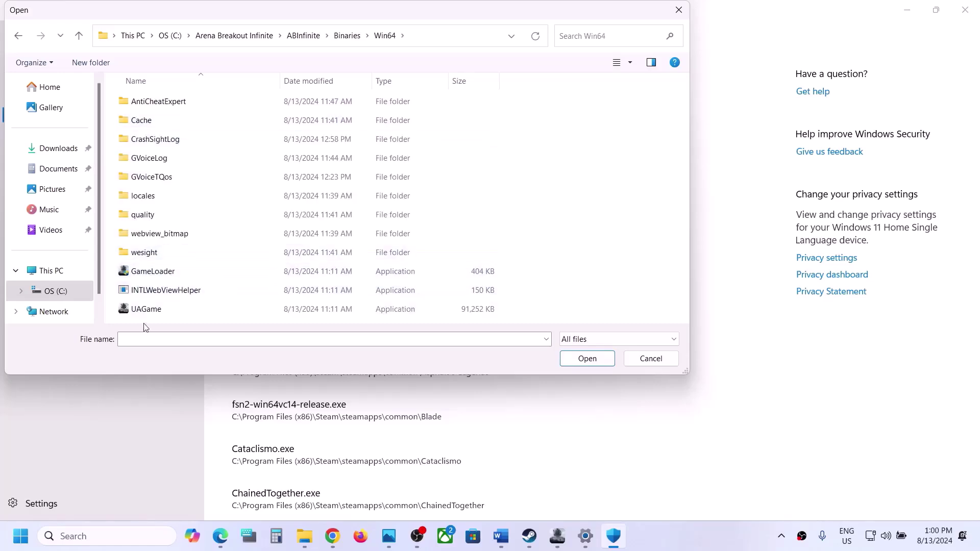
pyautogui.click(149, 306)
pyautogui.click(568, 363)
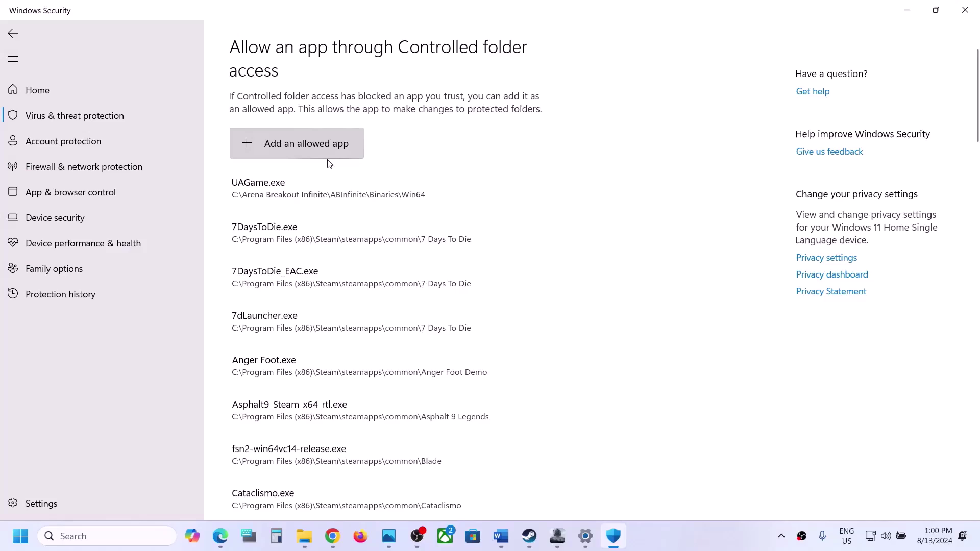
# Allow GameLoader from the same Win64 folder through Controlled folder access
pyautogui.click(304, 137)
pyautogui.click(289, 193)
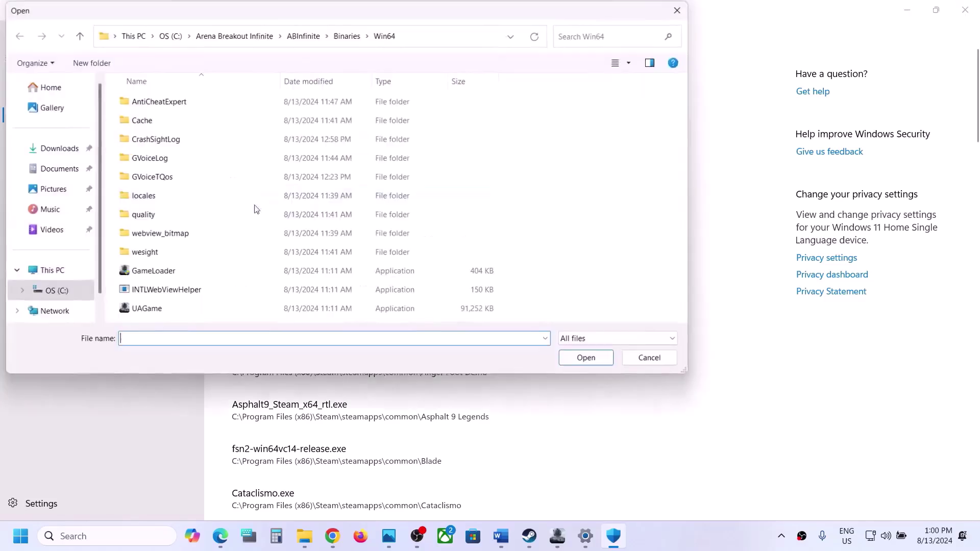
pyautogui.click(357, 271)
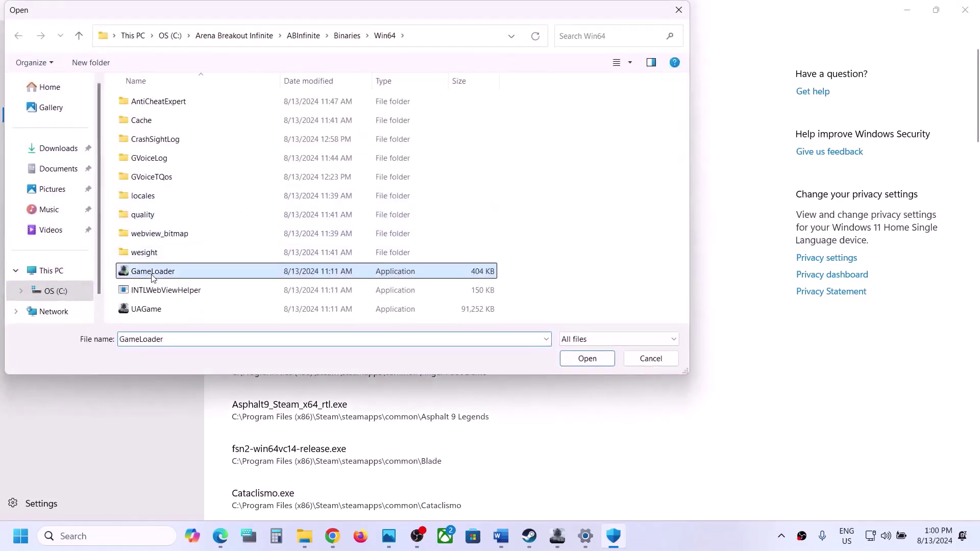
pyautogui.click(587, 358)
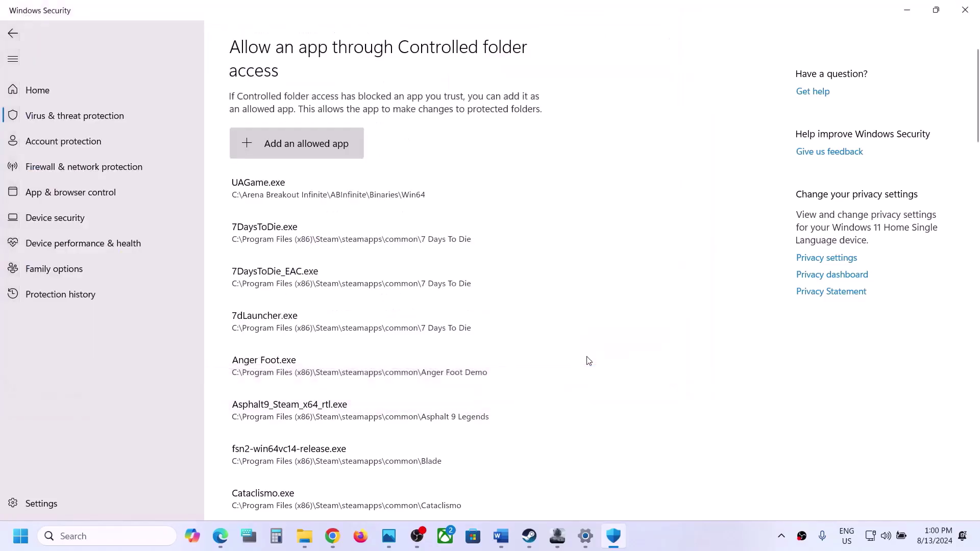
# Check the game's Engine\Binaries folder for further executables to allow, and close the file picker without adding any
pyautogui.click(322, 145)
pyautogui.click(301, 196)
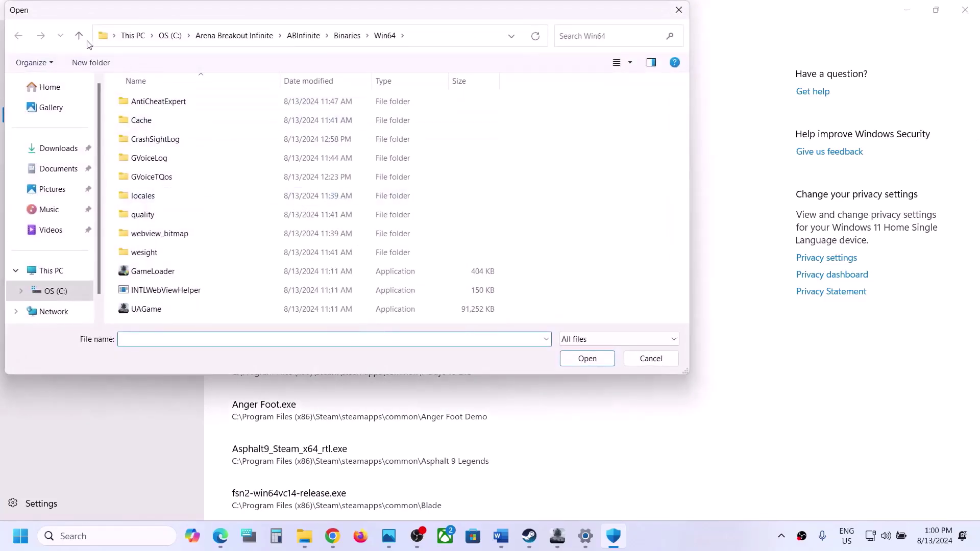
pyautogui.click(79, 36)
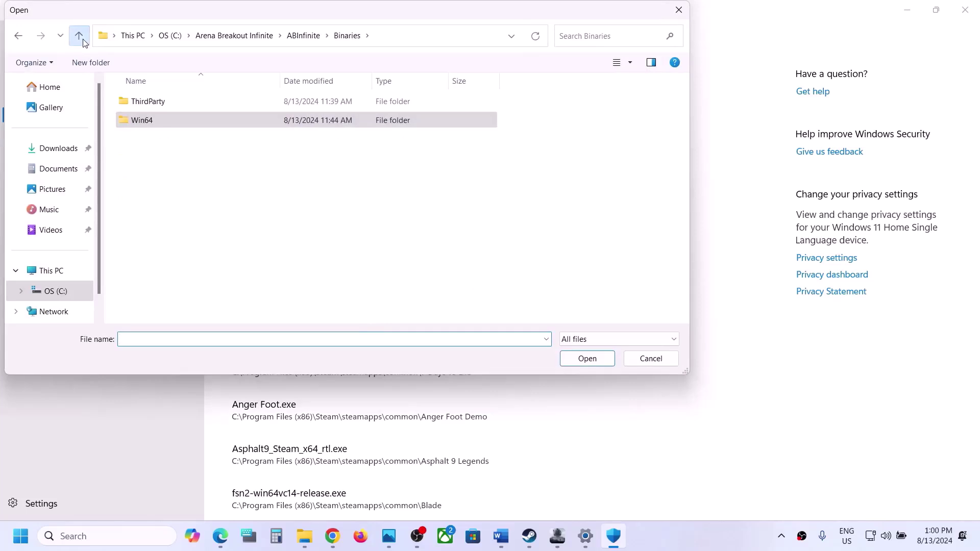
pyautogui.click(81, 36)
pyautogui.click(81, 37)
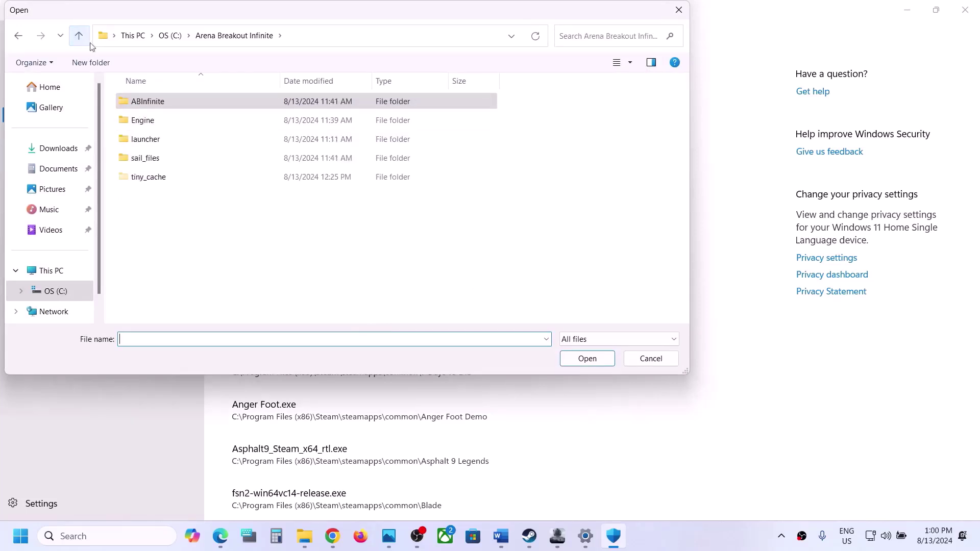
pyautogui.doubleClick(145, 121)
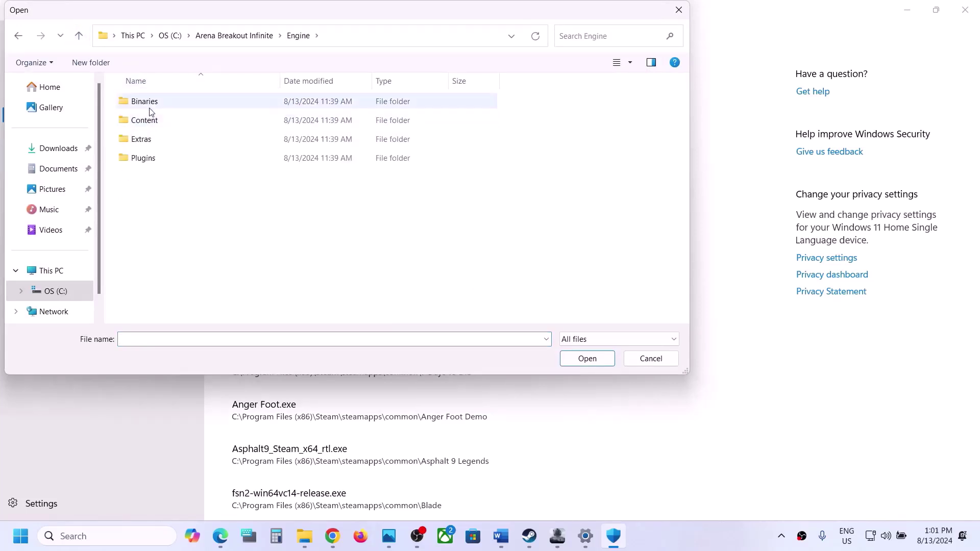
pyautogui.doubleClick(148, 102)
pyautogui.click(148, 102)
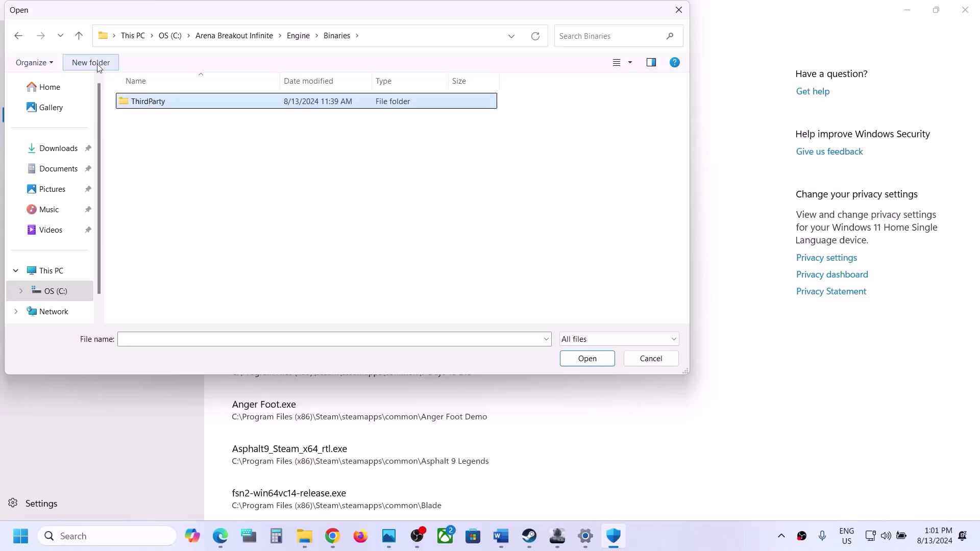
pyautogui.click(79, 41)
pyautogui.click(79, 41)
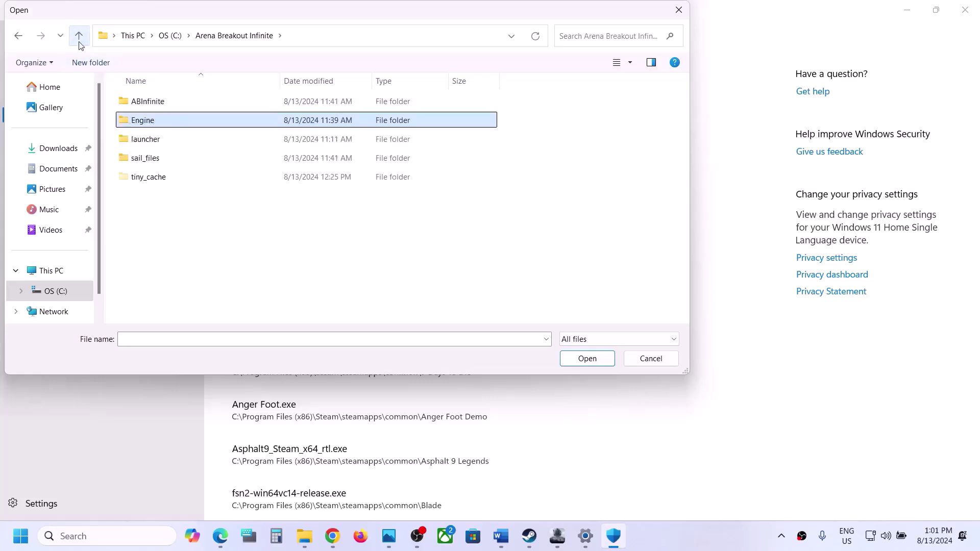
pyautogui.click(79, 37)
pyautogui.click(679, 9)
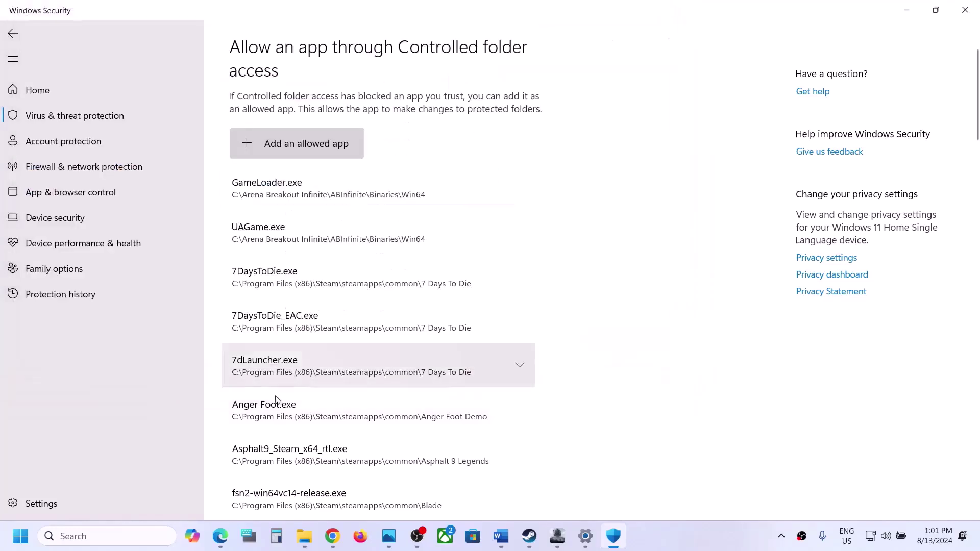
# Switch to Control Panel, open the apps allowed through Windows Defender Firewall and enable changing the settings
pyautogui.click(140, 537)
pyautogui.write('con')
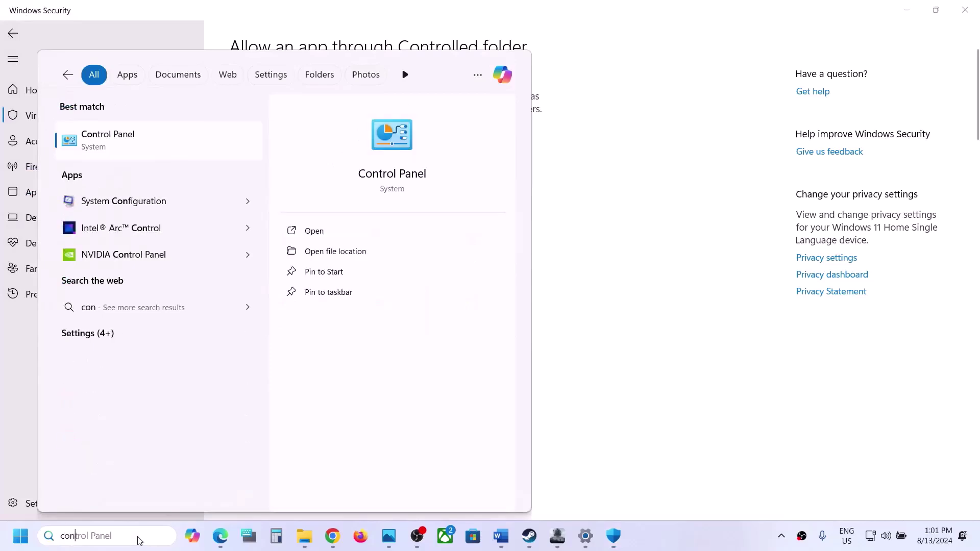
pyautogui.write('trol')
pyautogui.press('Return')
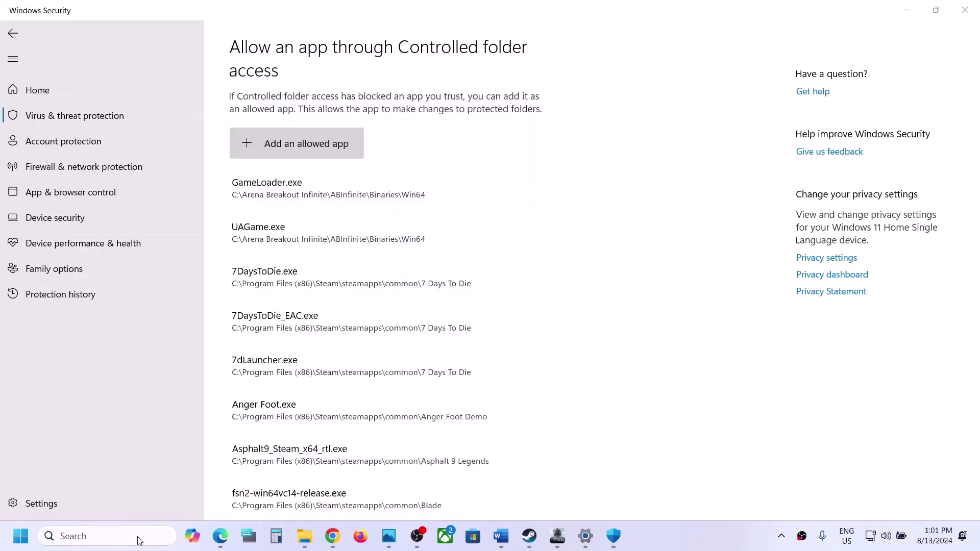
pyautogui.click(357, 101)
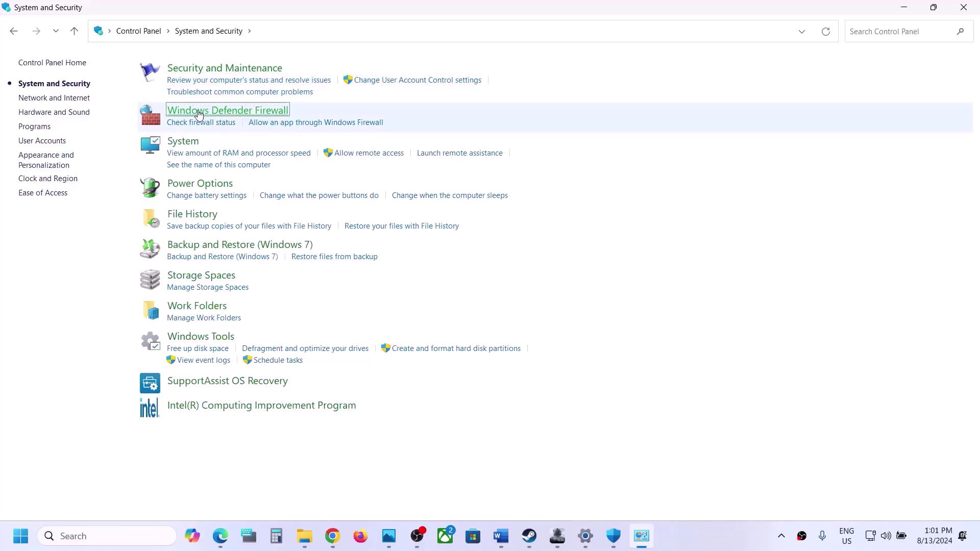
pyautogui.click(199, 114)
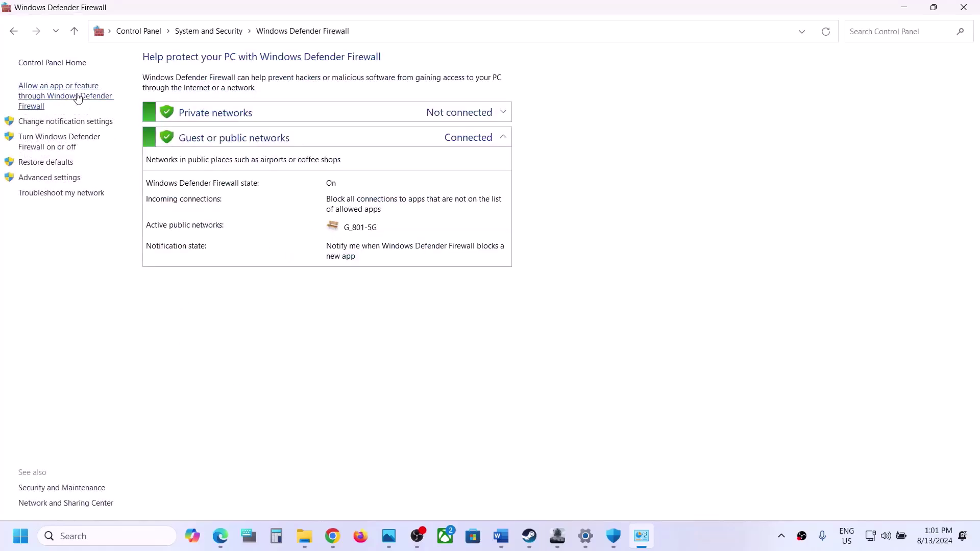
pyautogui.click(77, 99)
pyautogui.click(658, 98)
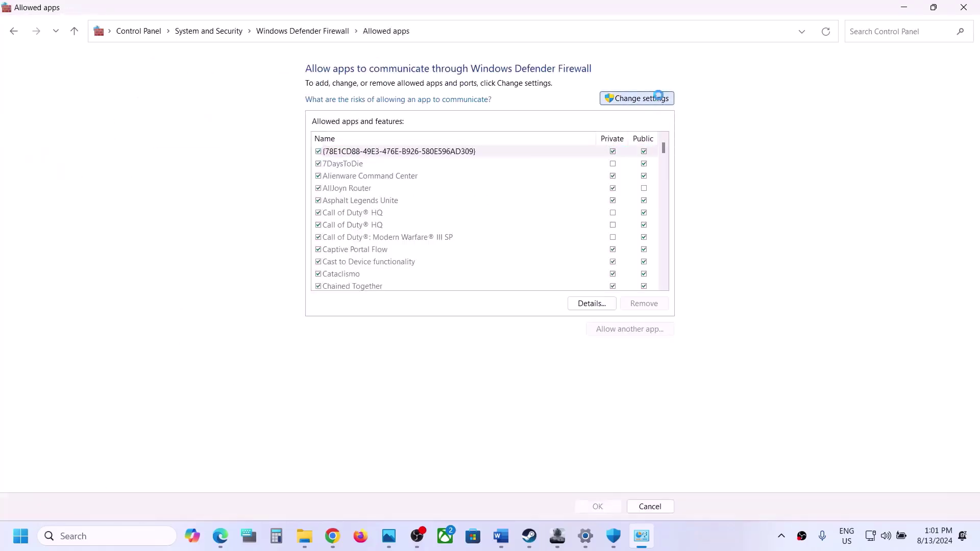
# Add UAGame from C:\Arena Breakout Infinite\ABInfinite\Binaries\Win64 to the firewall's allowed apps
pyautogui.click(628, 330)
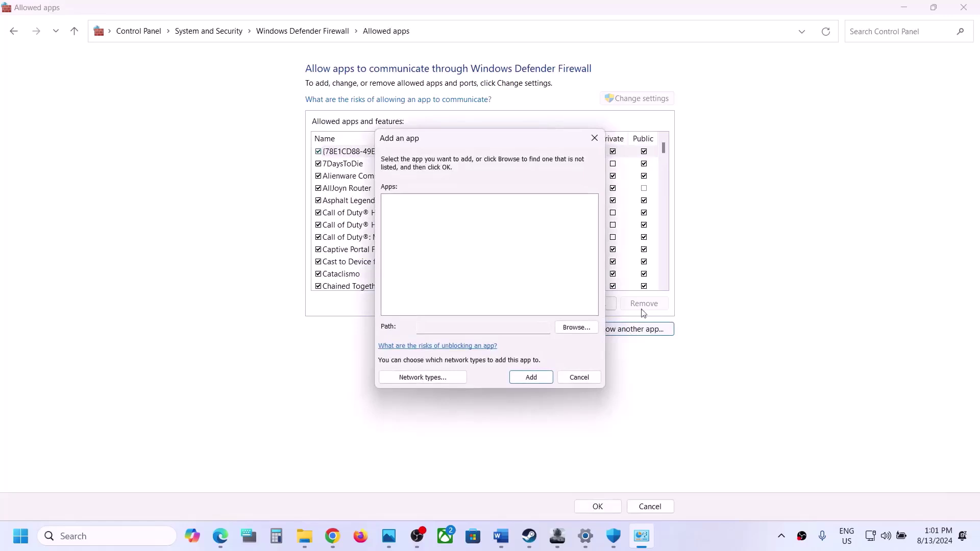
pyautogui.click(581, 334)
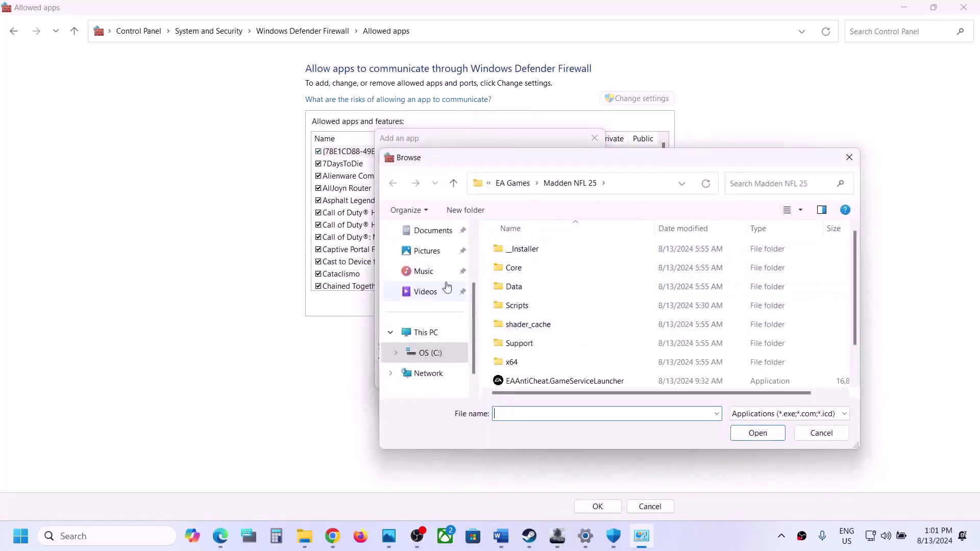
pyautogui.click(429, 353)
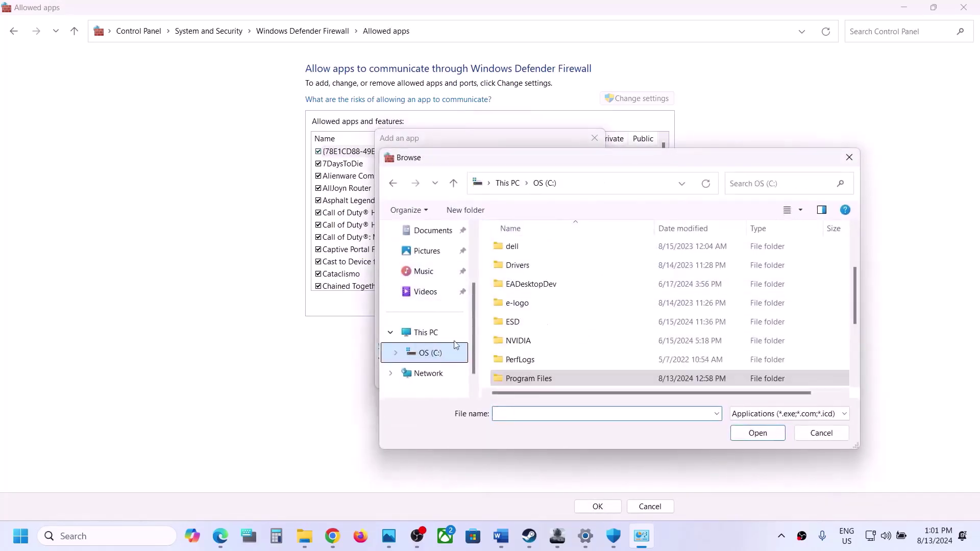
pyautogui.scroll(2, 541, 321)
pyautogui.click(545, 325)
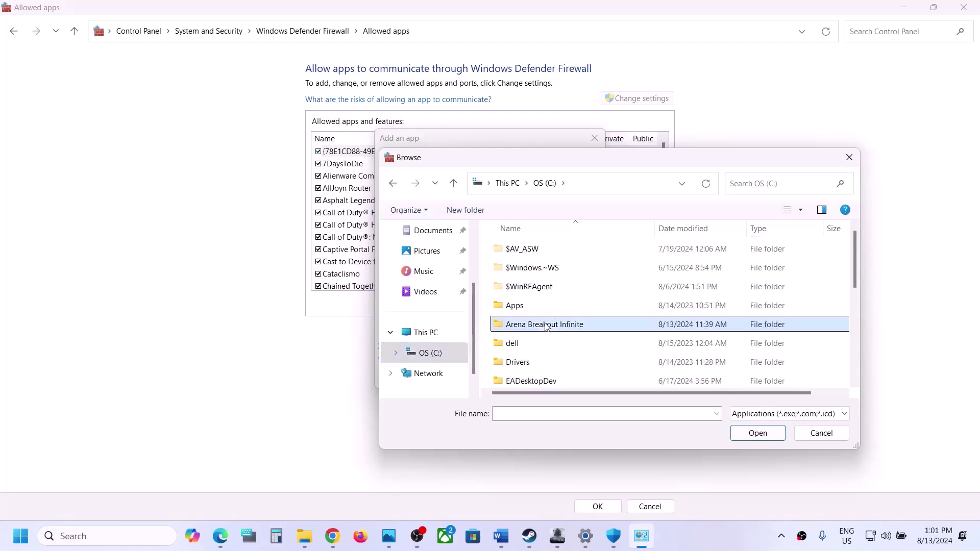
pyautogui.doubleClick(545, 325)
pyautogui.doubleClick(521, 250)
pyautogui.click(520, 250)
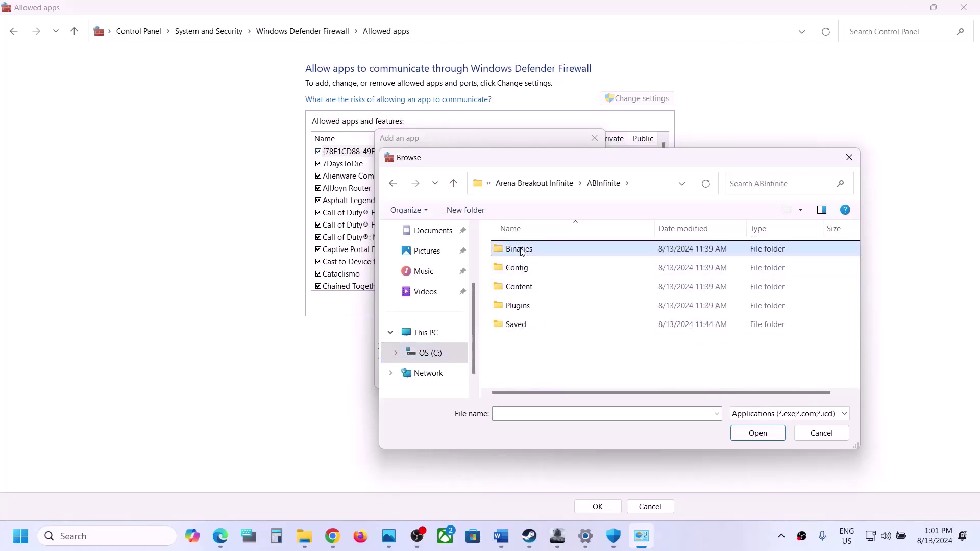
pyautogui.doubleClick(521, 250)
pyautogui.doubleClick(523, 268)
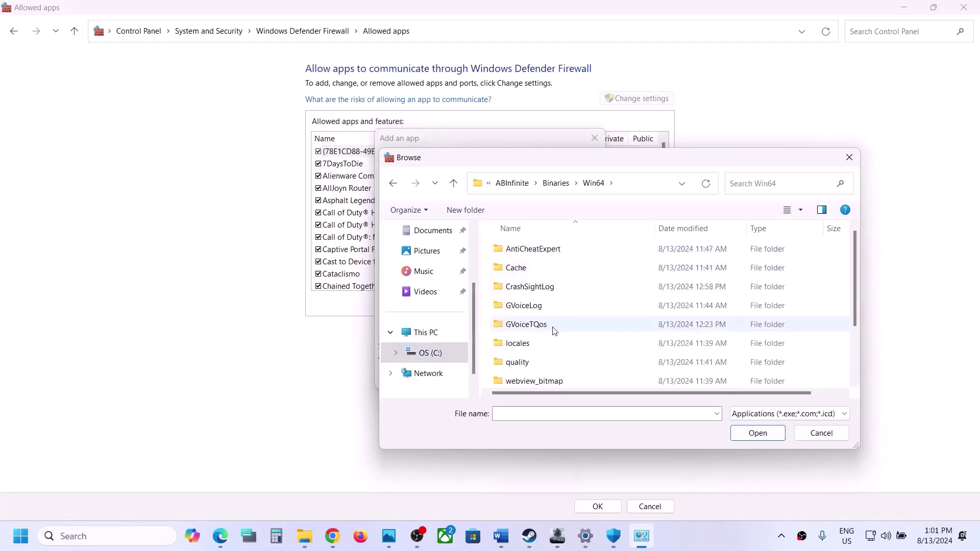
pyautogui.scroll(-2, 554, 330)
pyautogui.click(521, 380)
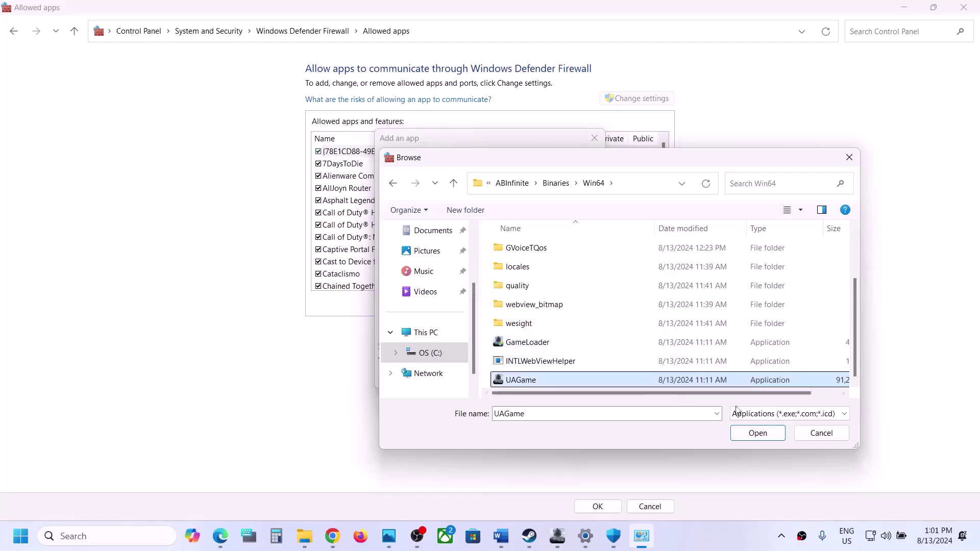
pyautogui.click(757, 433)
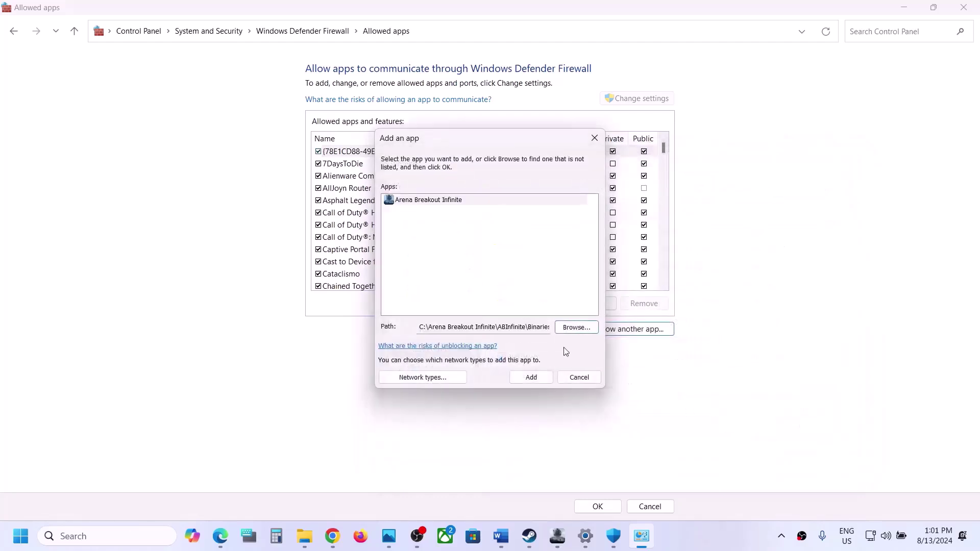
pyautogui.click(533, 379)
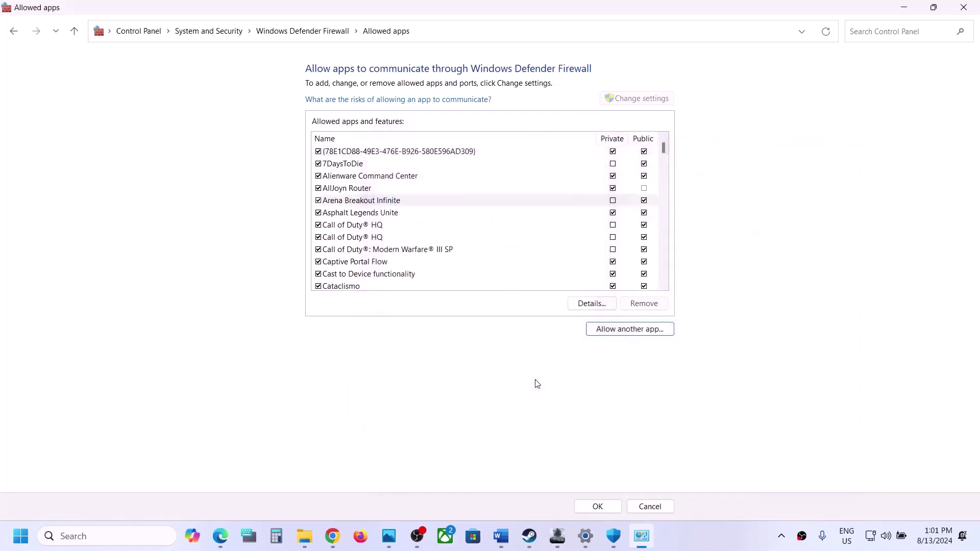
# Add GameLoader from the game's Win64 folder to the firewall's allowed apps
pyautogui.click(638, 331)
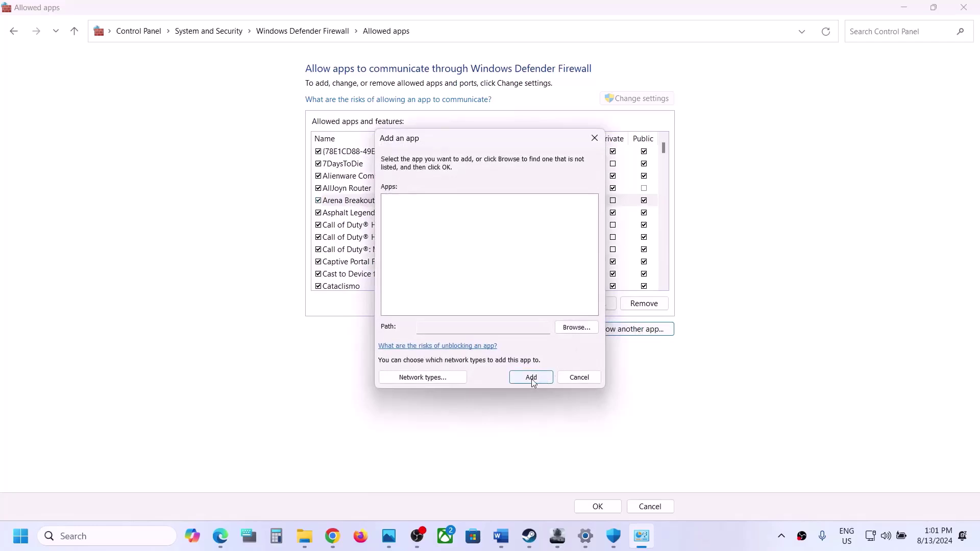
pyautogui.click(579, 331)
pyautogui.scroll(-2, 570, 342)
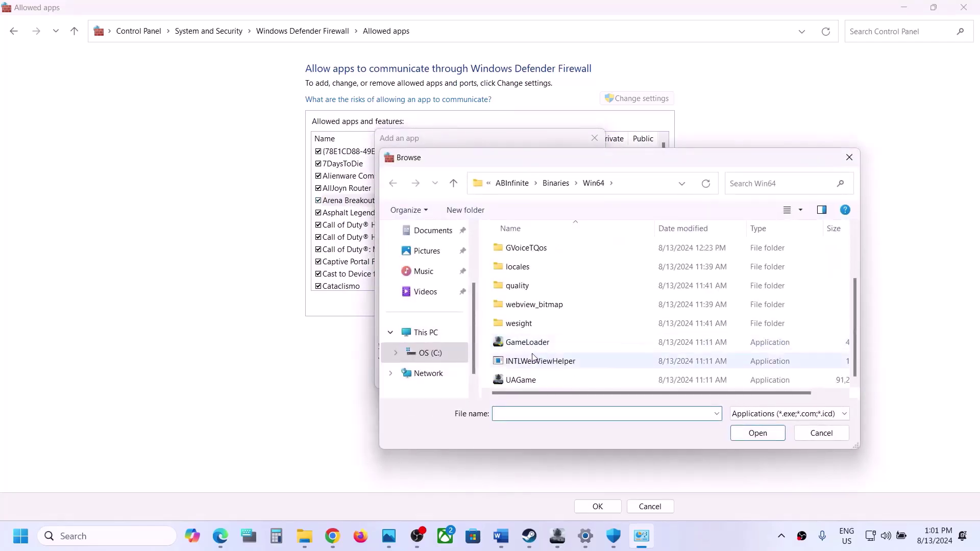
pyautogui.click(527, 342)
pyautogui.click(748, 435)
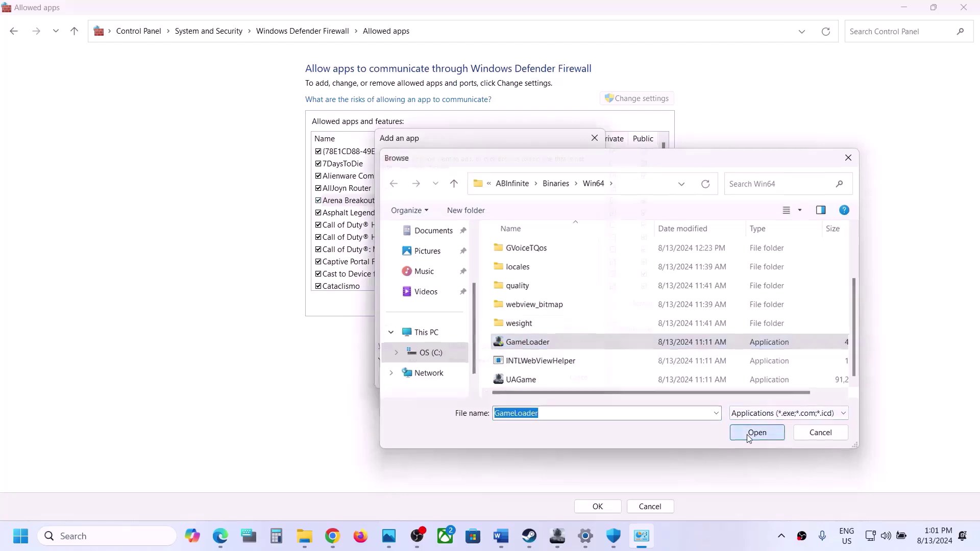
pyautogui.click(748, 434)
pyautogui.click(534, 377)
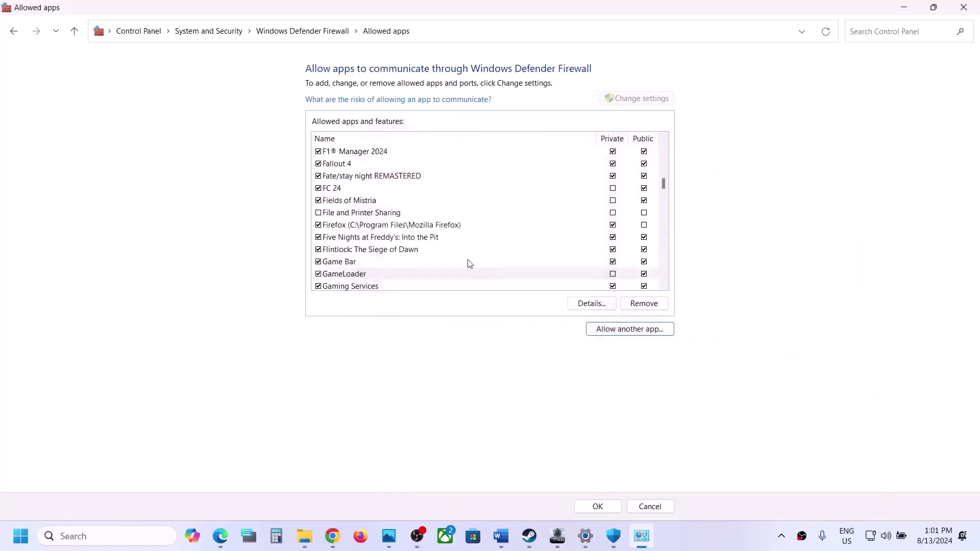
# Confirm the firewall's allowed apps changes and close the firewall, Windows Security and Settings windows
pyautogui.click(613, 504)
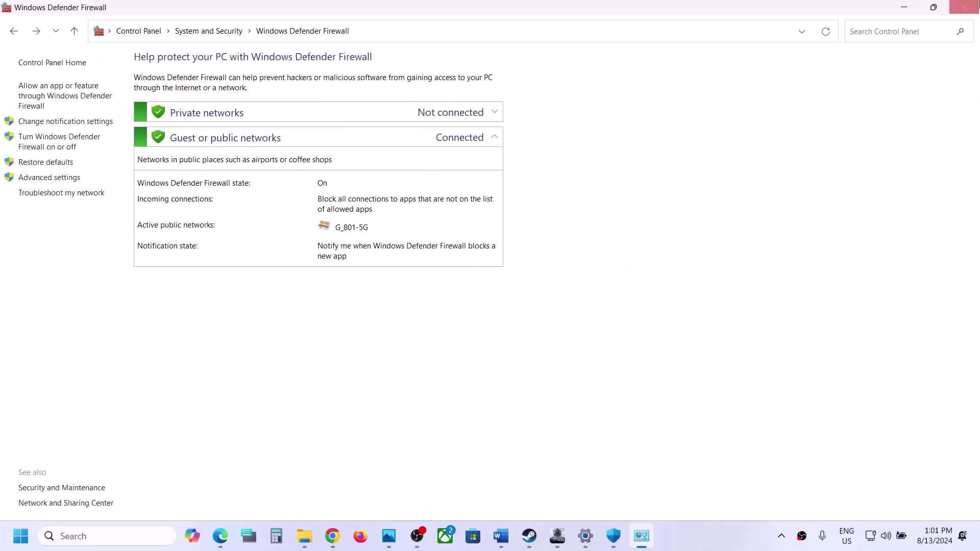
pyautogui.click(966, 6)
pyautogui.click(963, 15)
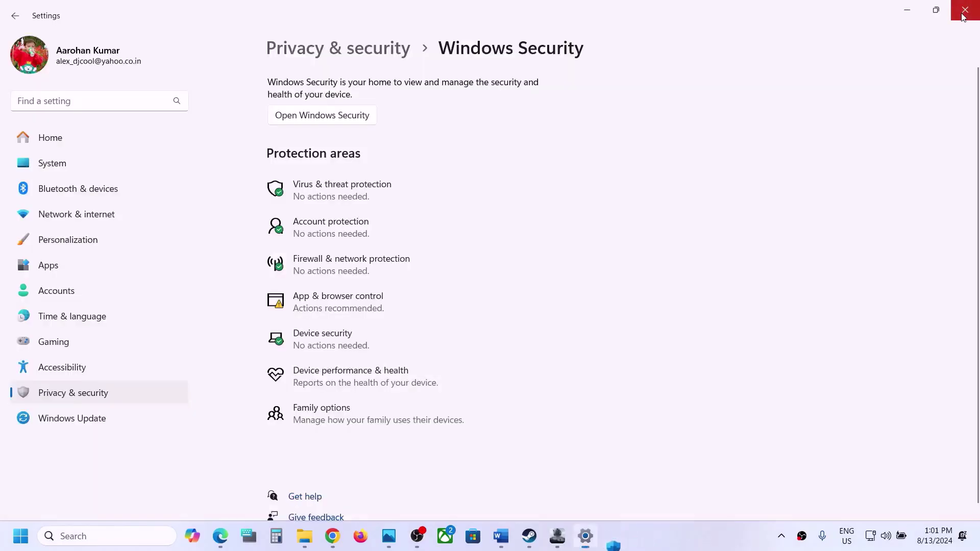
pyautogui.click(965, 10)
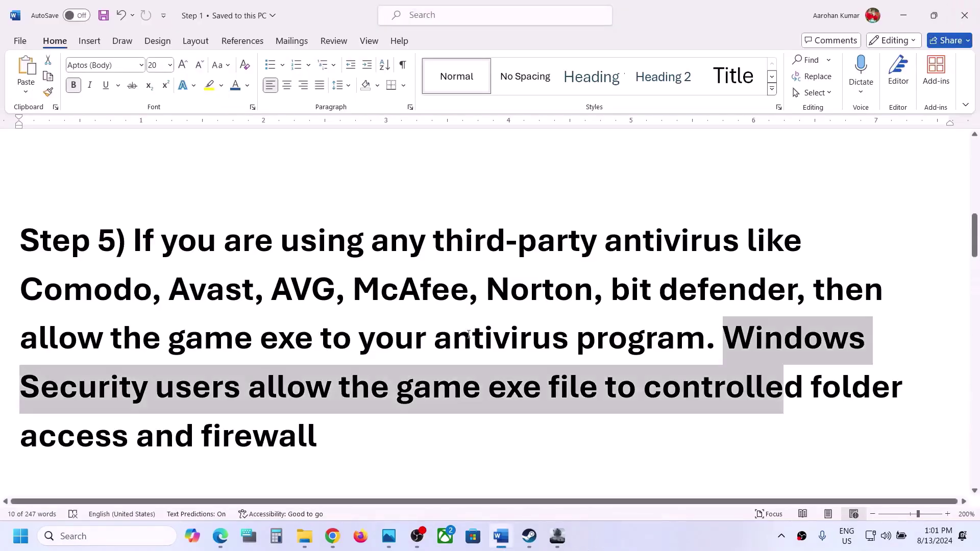
# Highlight Step 6 in the notes, switch to the Arena Breakout Infinite launcher and run Repair on the game files
pyautogui.scroll(-3, 469, 335)
pyautogui.moveTo(135, 365); pyautogui.dragTo(498, 406)
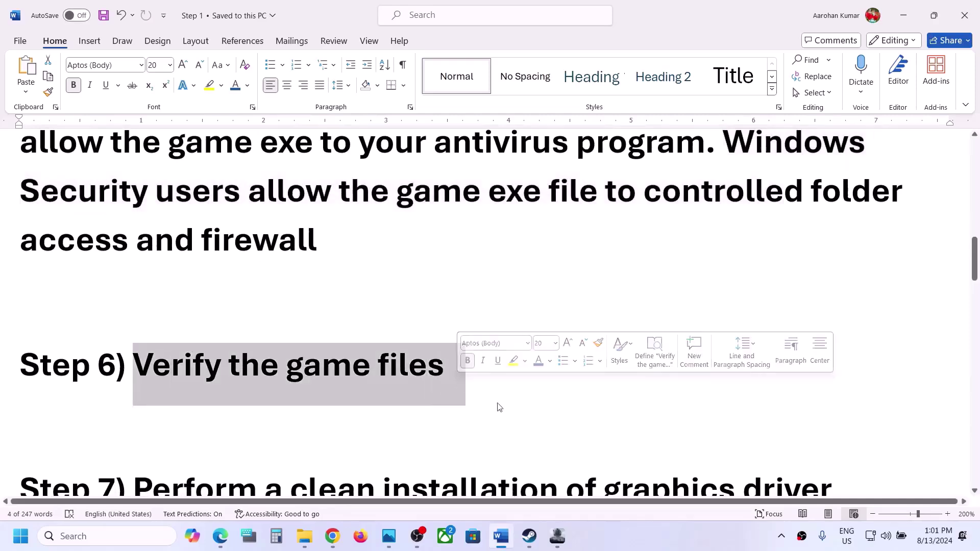
pyautogui.click(557, 537)
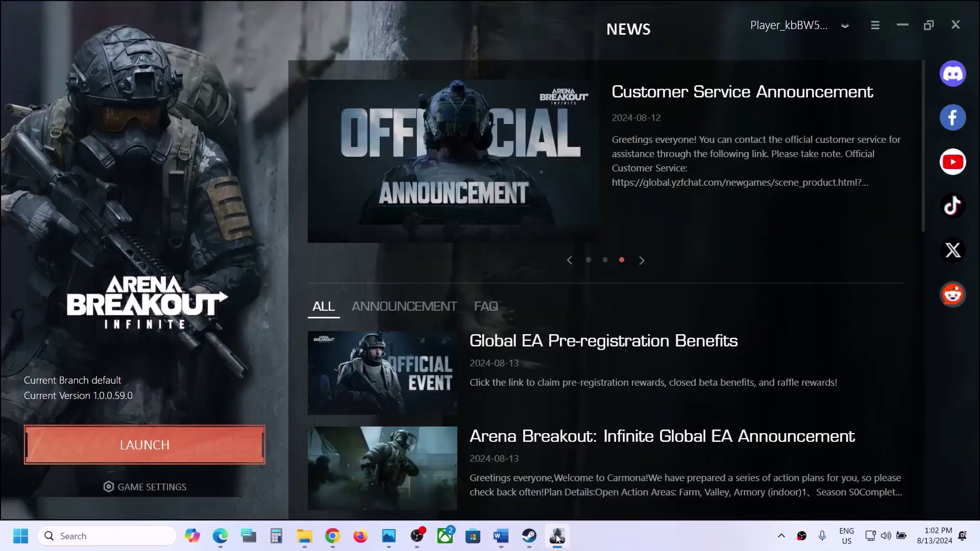
pyautogui.click(152, 489)
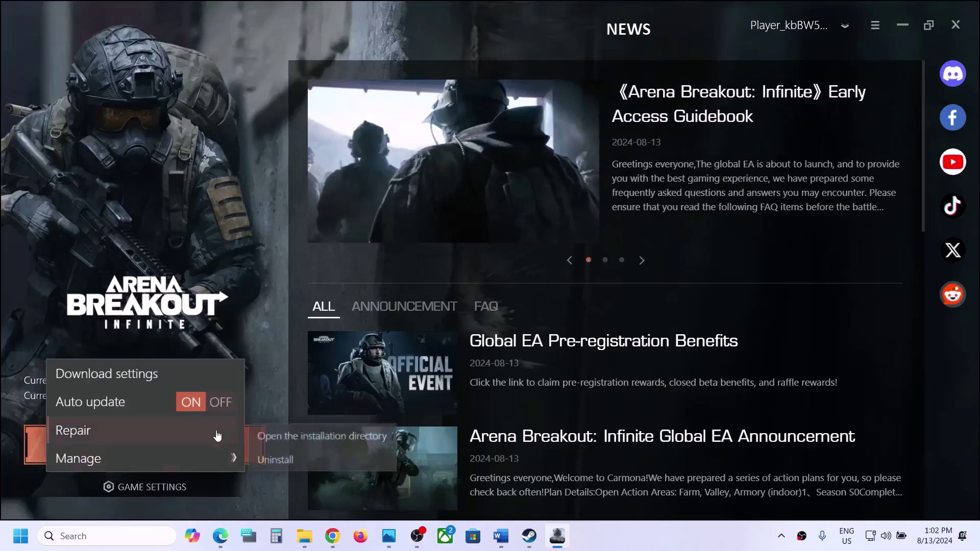
pyautogui.moveTo(141, 452)
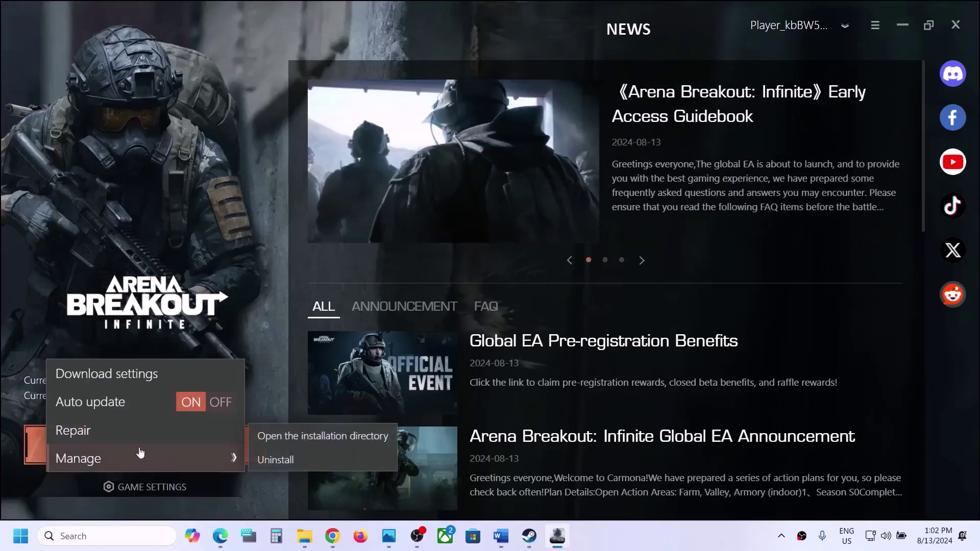
pyautogui.click(108, 434)
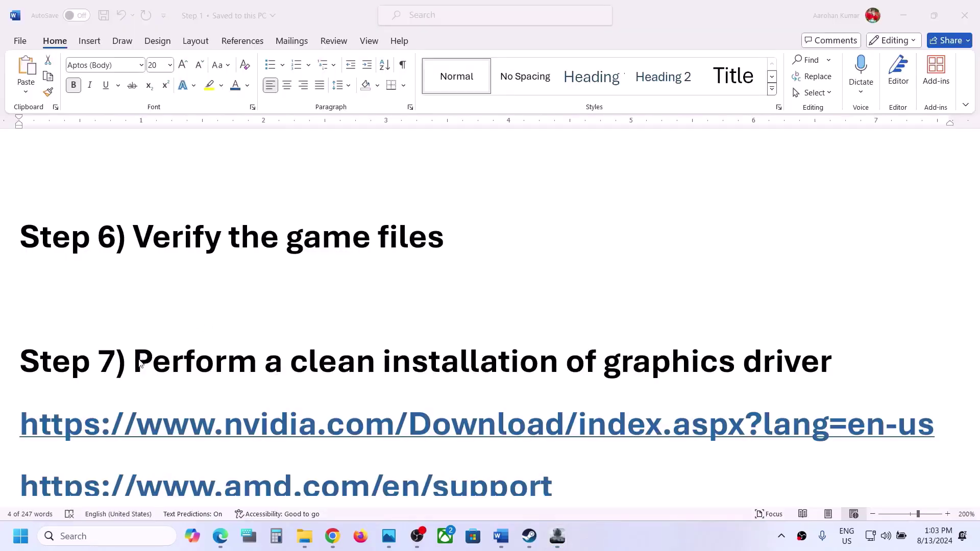
# Return to the Word notes and highlight the Step 7 clean graphics driver installation text and its NVIDIA and AMD links
pyautogui.hotkey('alt', 'Tab')
pyautogui.moveTo(135, 360); pyautogui.dragTo(740, 360)
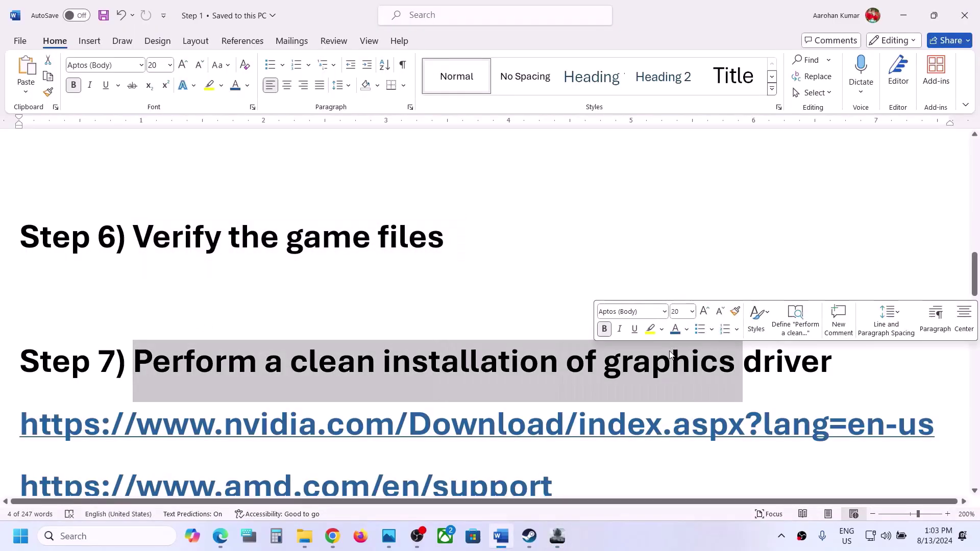
pyautogui.scroll(-1, 669, 345)
pyautogui.moveTo(259, 370); pyautogui.dragTo(575, 369)
pyautogui.moveTo(214, 433); pyautogui.dragTo(444, 429)
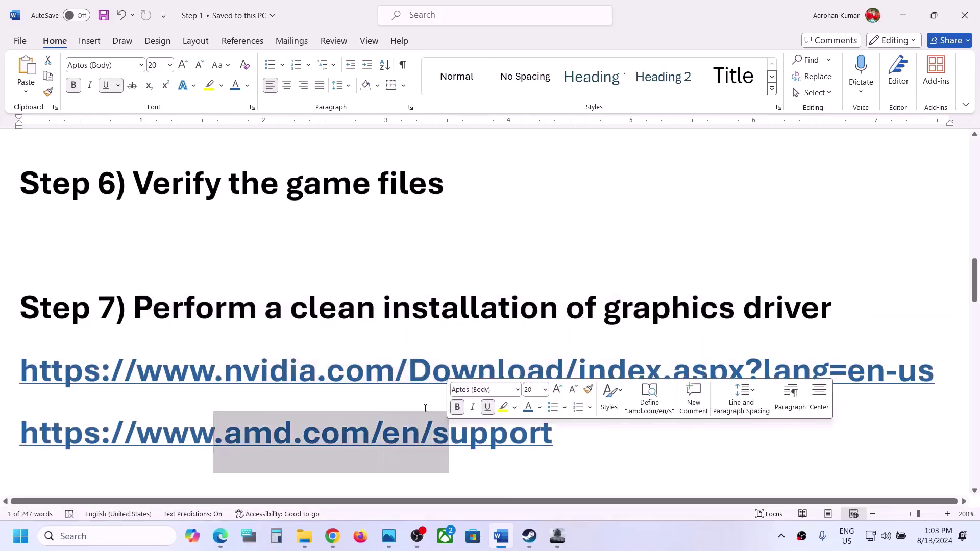
pyautogui.moveTo(327, 370); pyautogui.dragTo(525, 370)
# On NVIDIA's driver download page in Chrome, choose GeForce, GeForce RTX 30 Series (Notebooks) and GeForce RTX 3050 Laptop GPU
pyautogui.click(740, 522)
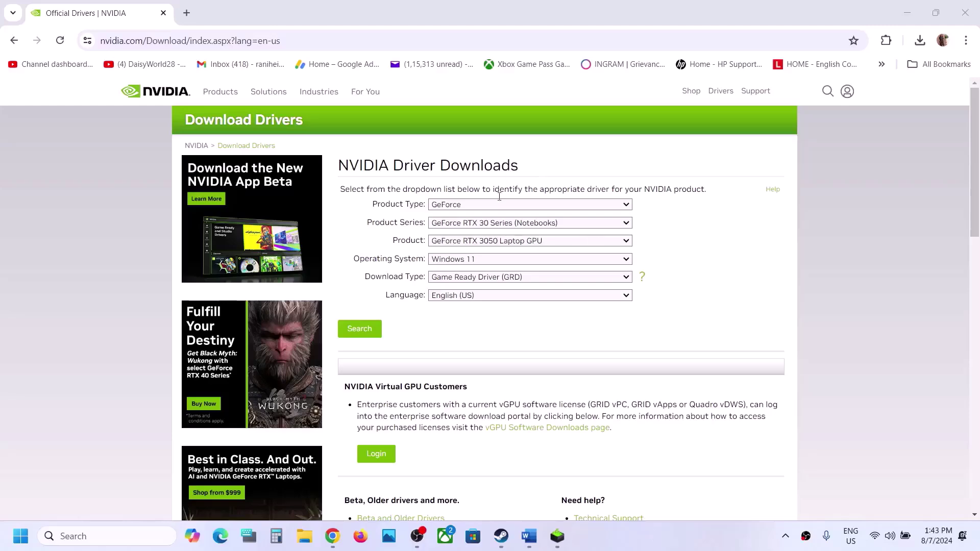
pyautogui.click(468, 206)
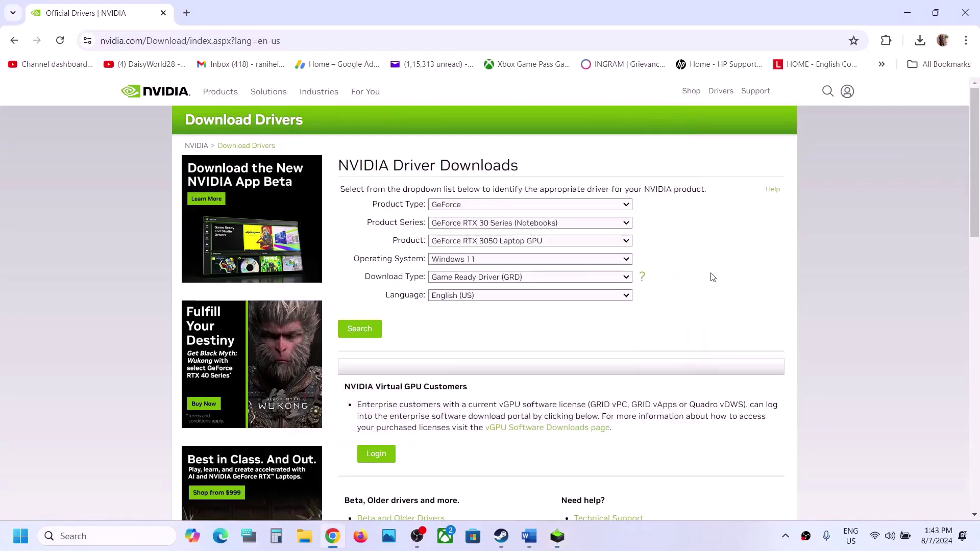
pyautogui.click(486, 209)
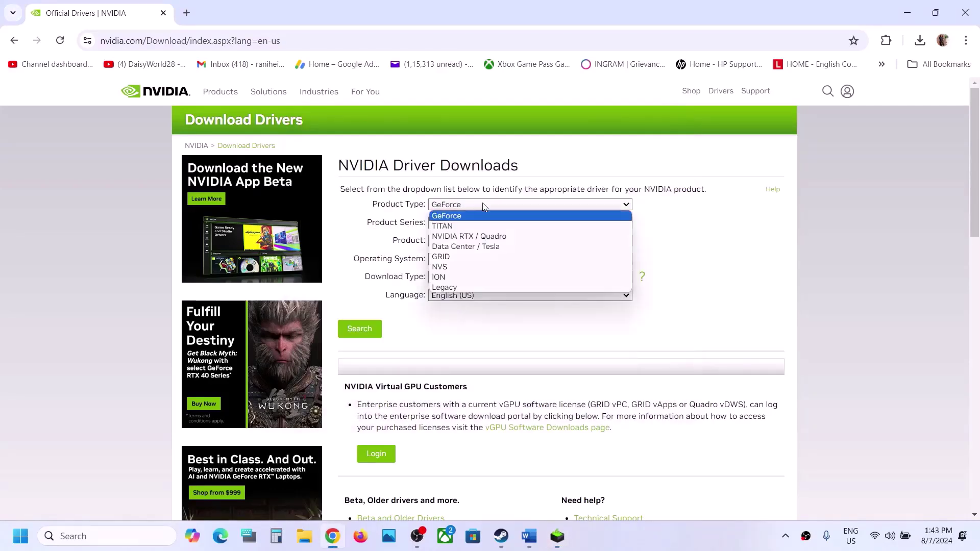
pyautogui.click(715, 241)
pyautogui.click(544, 227)
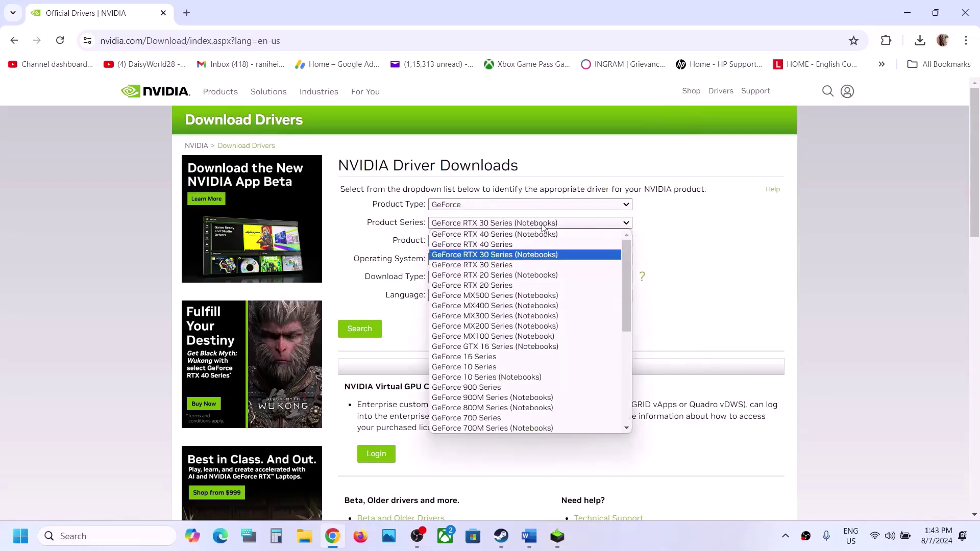
pyautogui.click(522, 258)
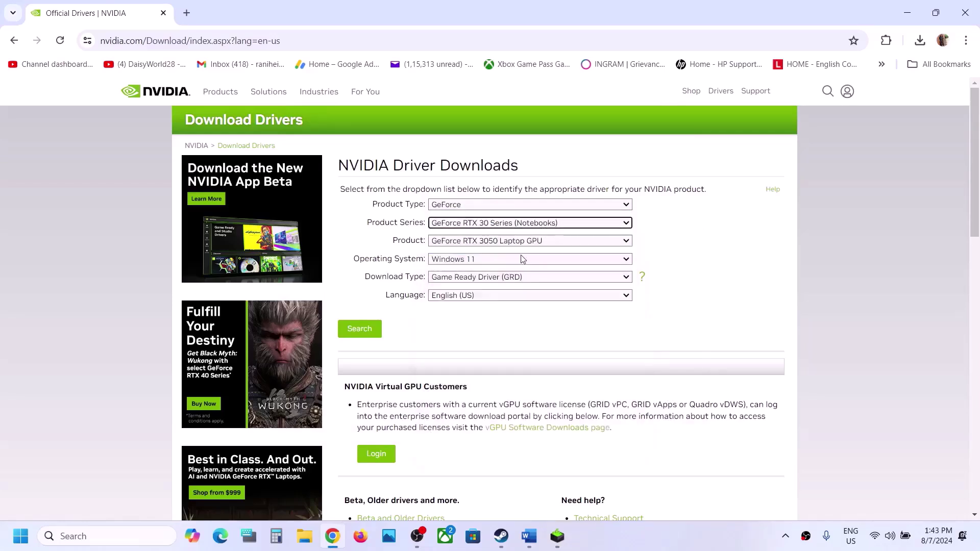
pyautogui.click(537, 248)
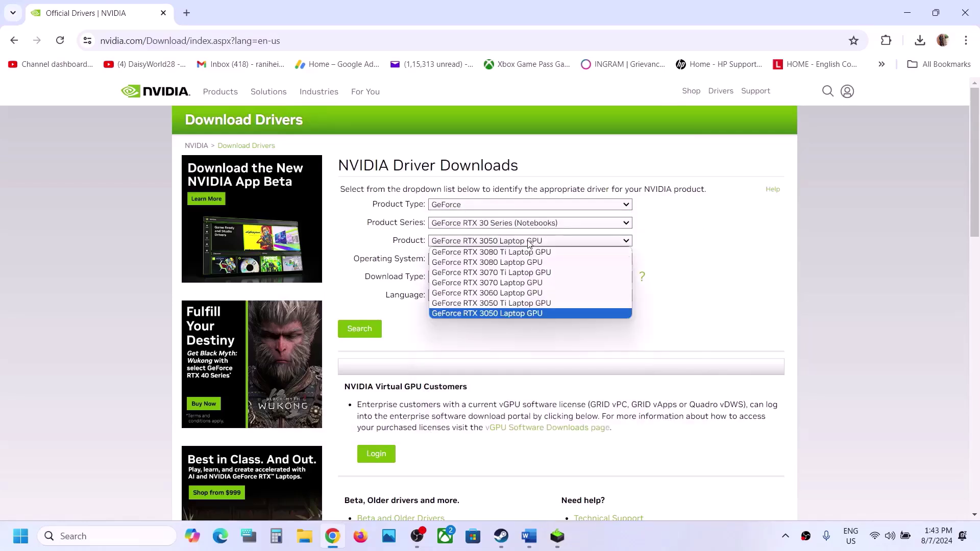
pyautogui.click(519, 317)
# Set the operating system to Windows 11, search for the Game Ready Driver and proceed to its download page
pyautogui.click(479, 260)
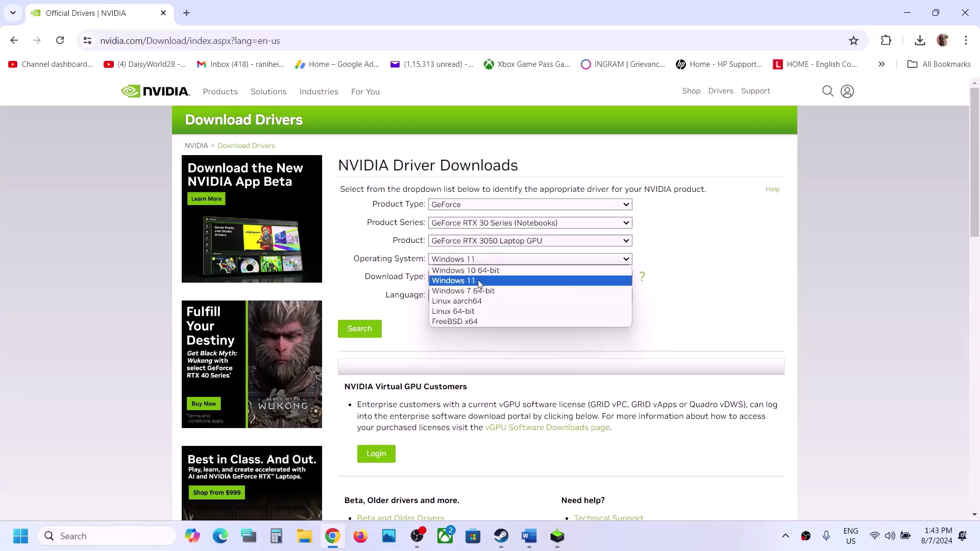
pyautogui.click(480, 281)
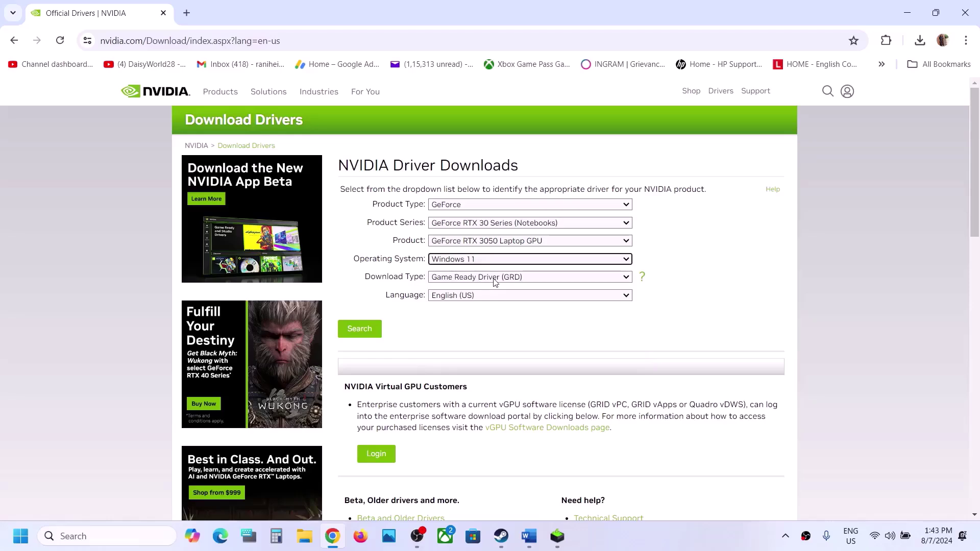
pyautogui.click(370, 329)
pyautogui.click(369, 266)
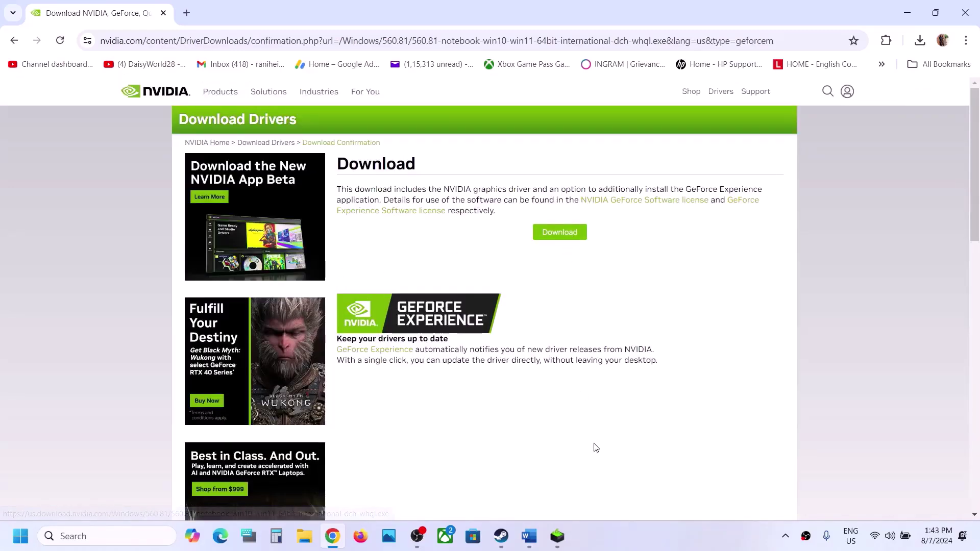
# Switch to the NVIDIA Installer, accept the license and start a Custom (Advanced) installation with a clean installation
pyautogui.click(556, 534)
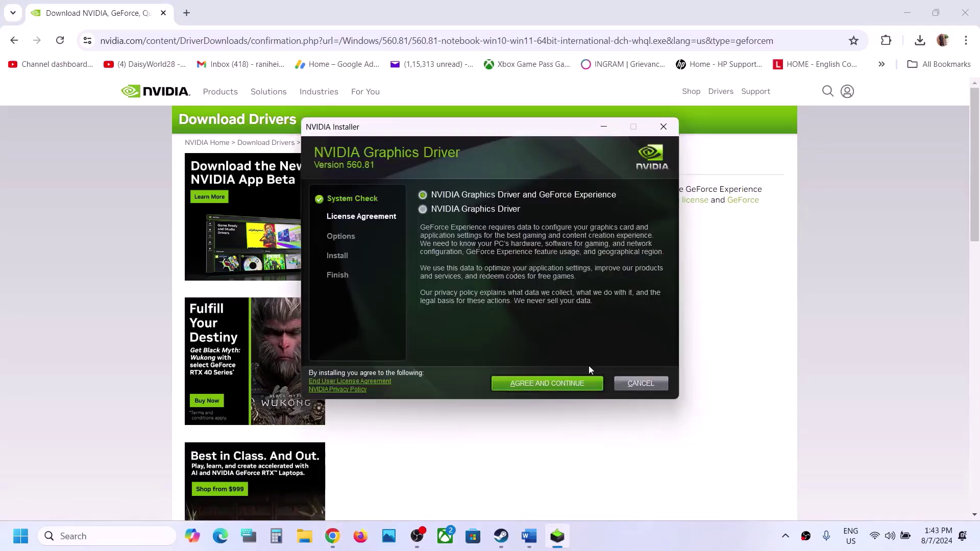
pyautogui.click(556, 383)
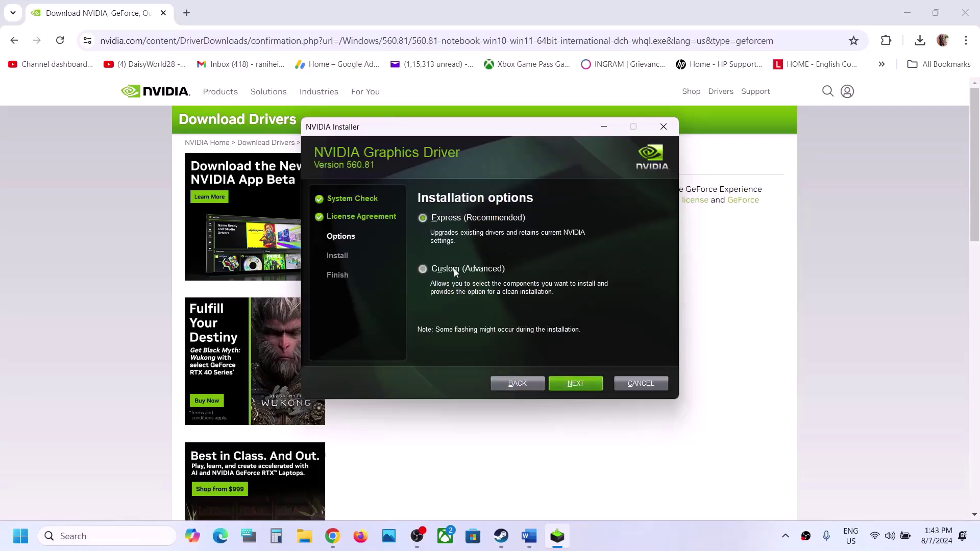
pyautogui.click(453, 269)
pyautogui.click(572, 383)
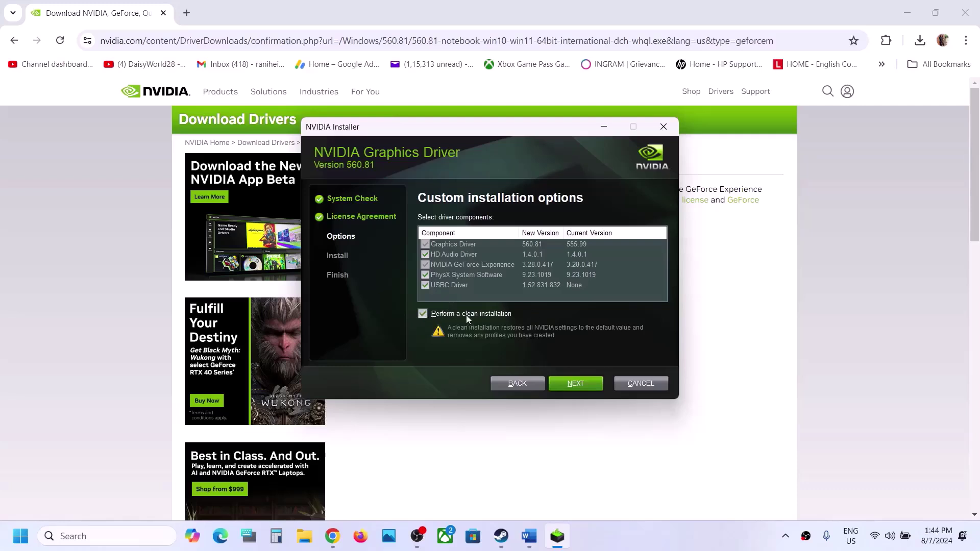
pyautogui.click(580, 384)
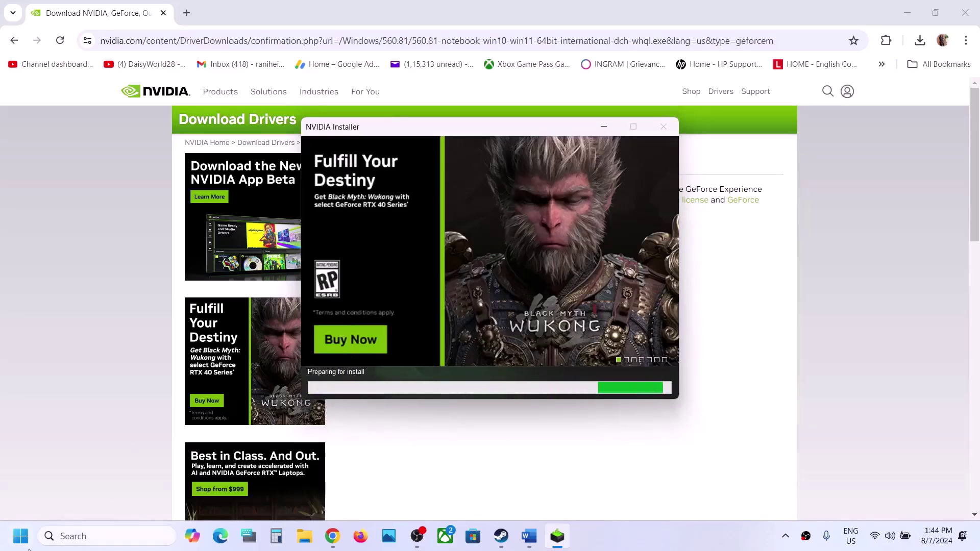
# Check the computer's power options for Restart and close them without restarting
pyautogui.click(21, 536)
pyautogui.click(370, 492)
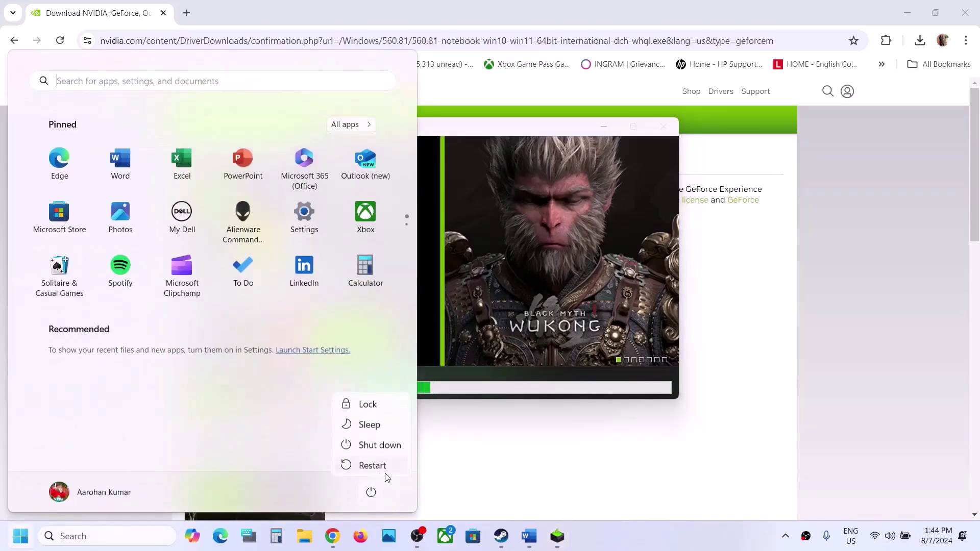
pyautogui.click(548, 436)
pyautogui.click(583, 349)
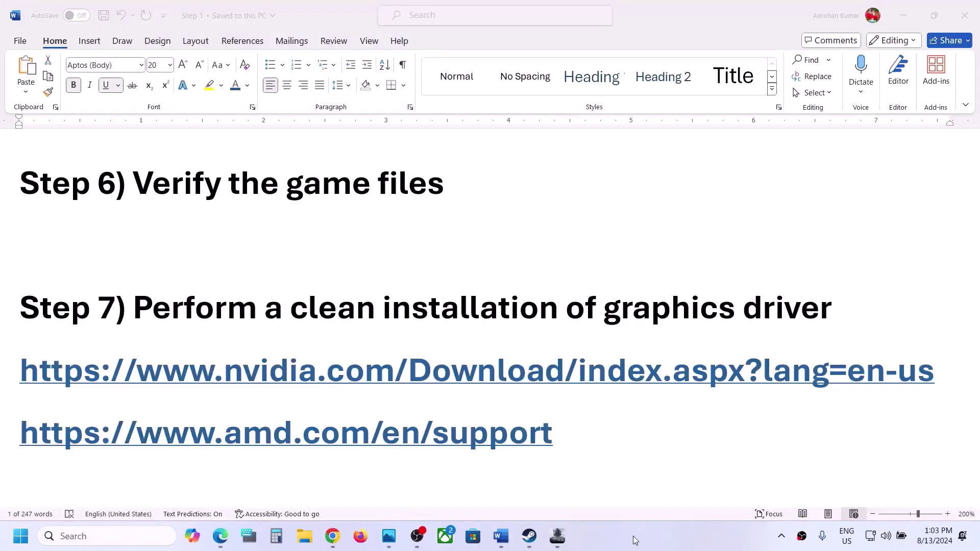
# Copy the word "graphics" from Step 8 of the Word notes, search Windows for it and open Graphics settings
pyautogui.scroll(-4, 536, 372)
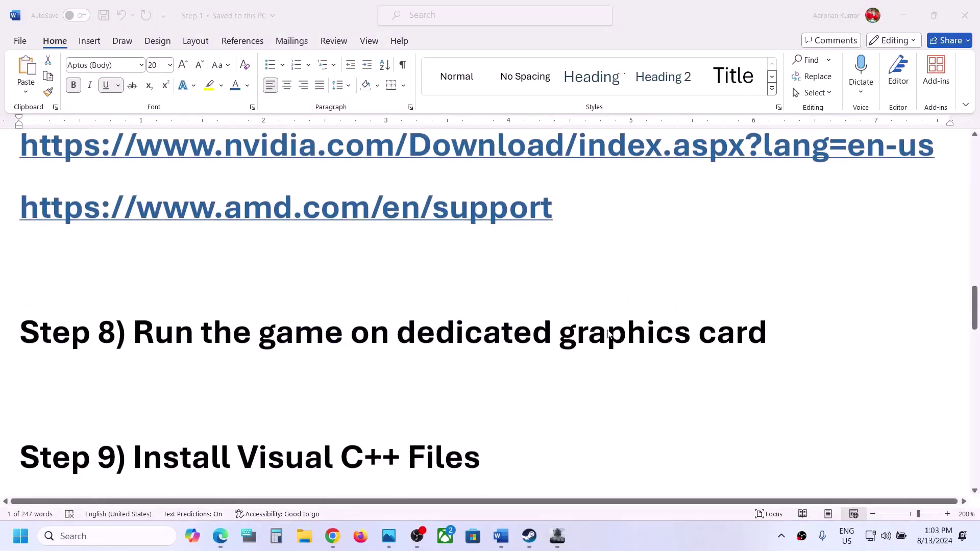
pyautogui.click(615, 334)
pyautogui.doubleClick(616, 334)
pyautogui.hotkey('ctrl', 'c')
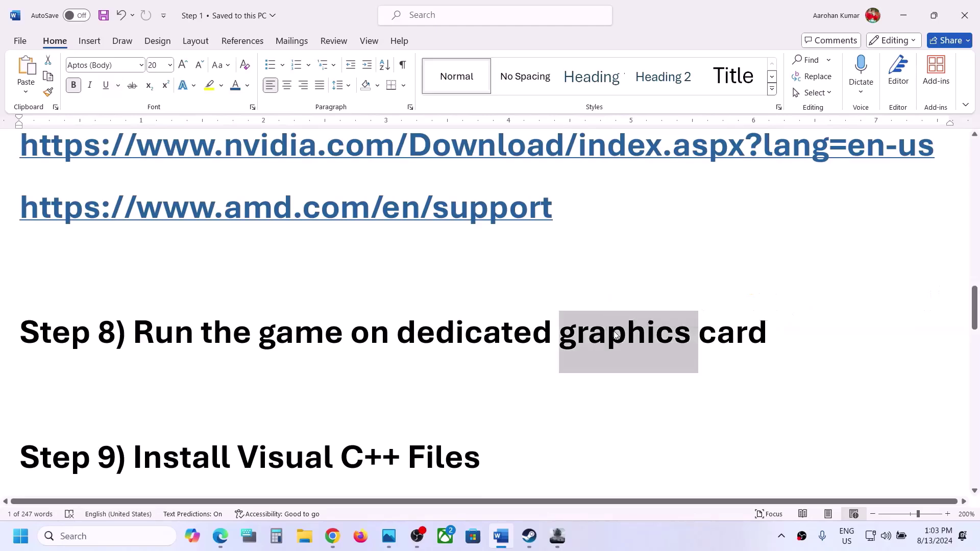
pyautogui.click(154, 537)
pyautogui.hotkey('ctrl', 'v')
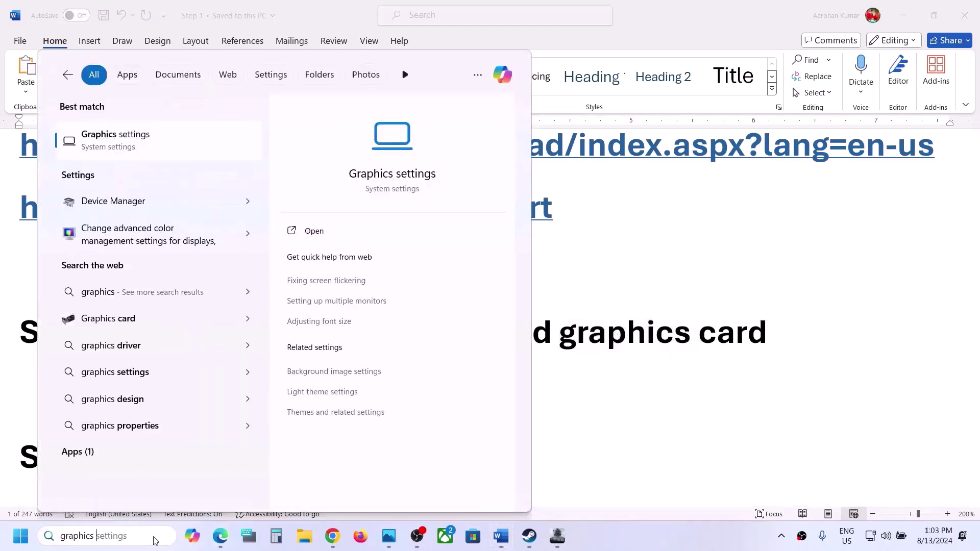
pyautogui.click(157, 140)
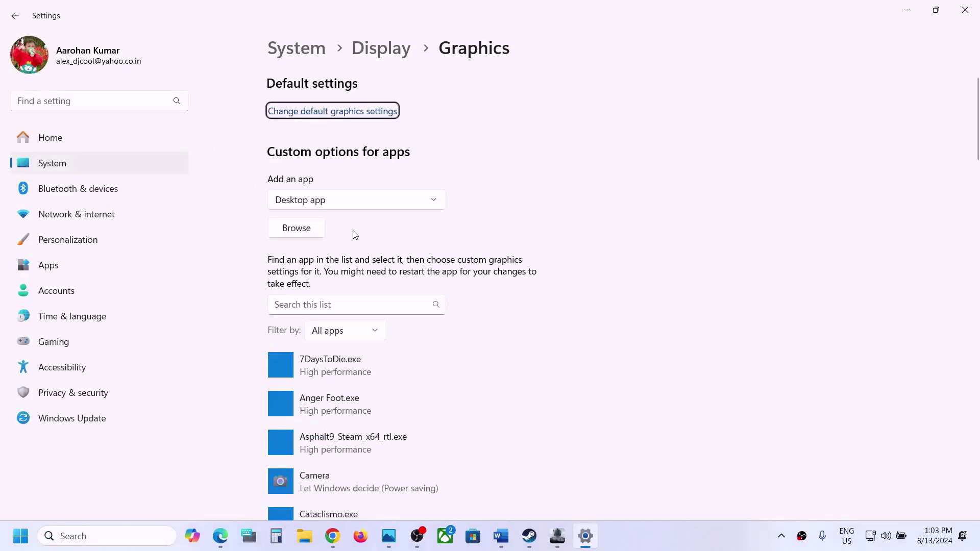
# Add GameLoader from C:\Arena Breakout Infinite\ABInfinite\Binaries\Win64 to the apps with custom graphics options
pyautogui.click(305, 229)
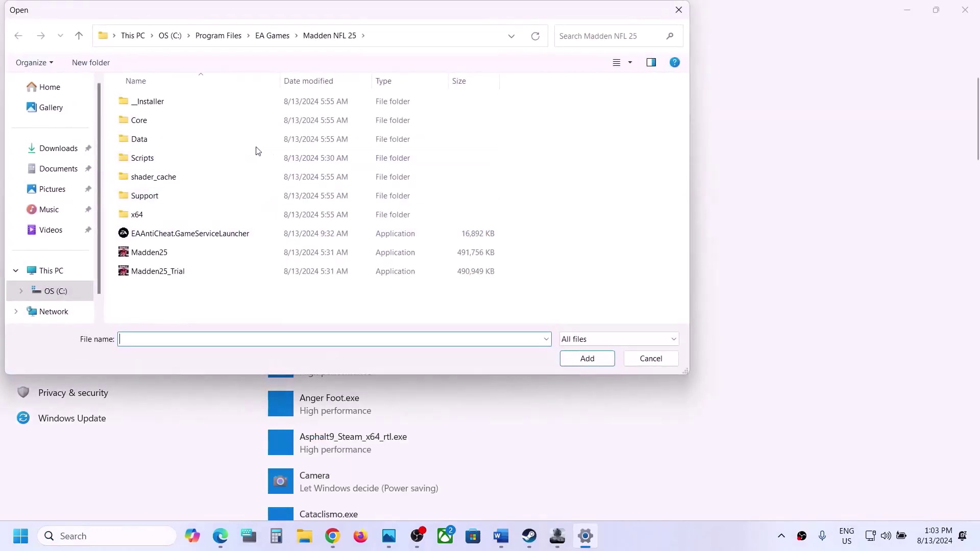
pyautogui.click(166, 35)
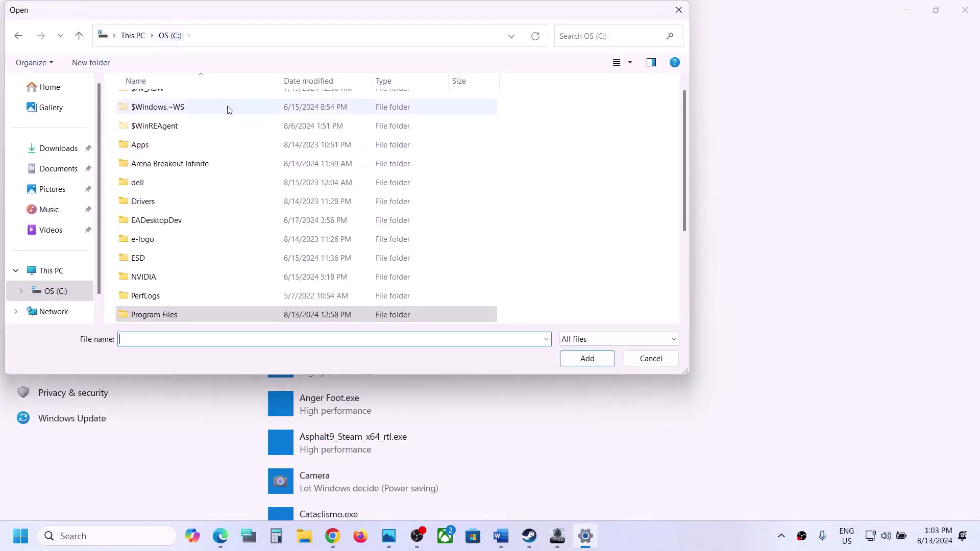
pyautogui.scroll(1, 192, 143)
pyautogui.doubleClick(196, 177)
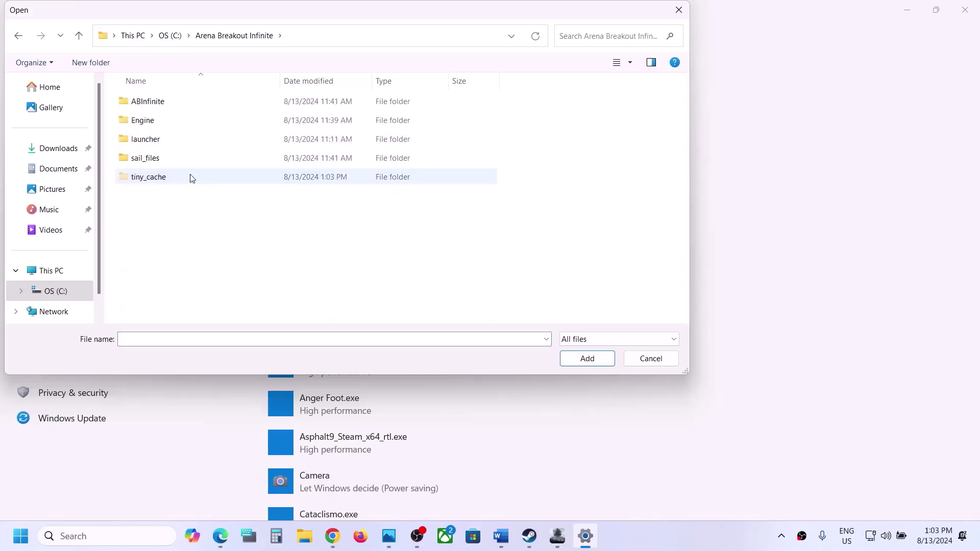
pyautogui.doubleClick(160, 101)
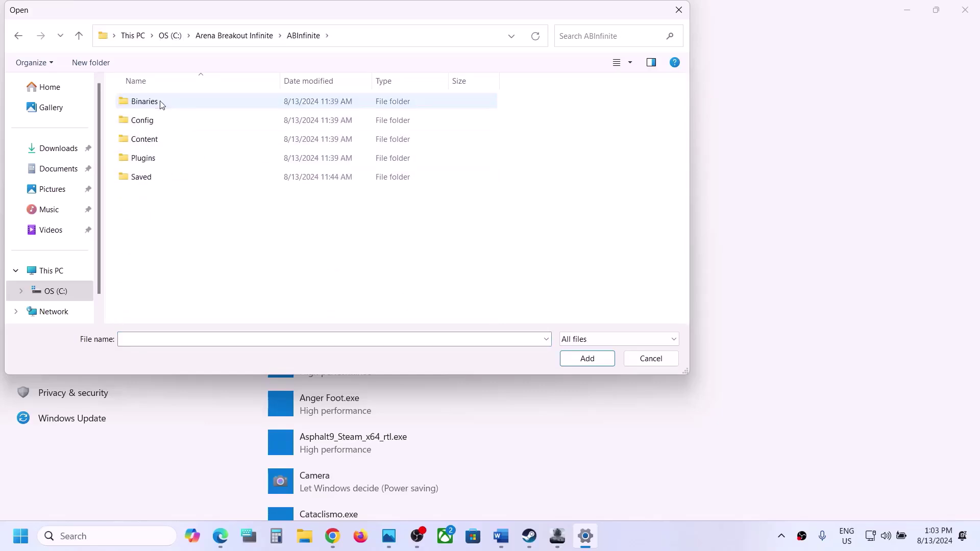
pyautogui.click(161, 102)
pyautogui.doubleClick(161, 103)
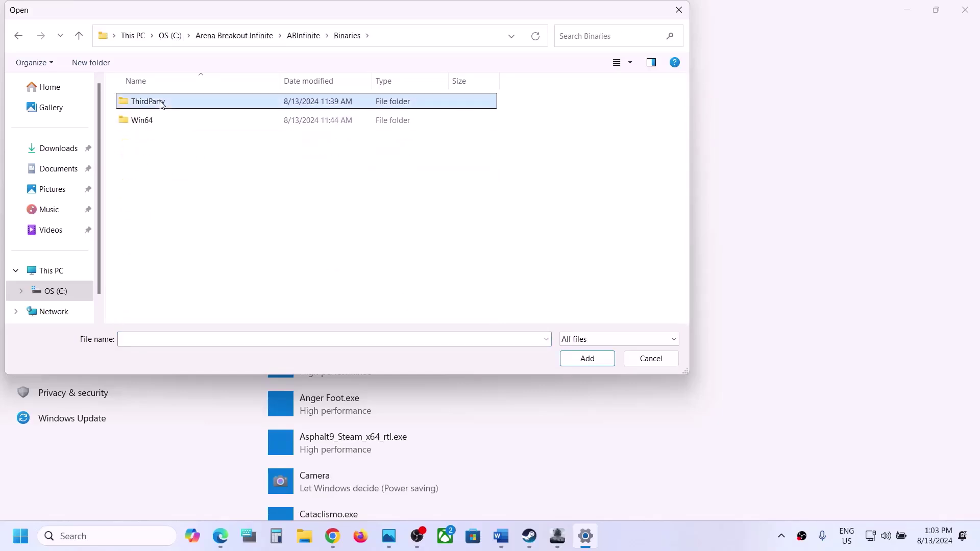
pyautogui.doubleClick(139, 124)
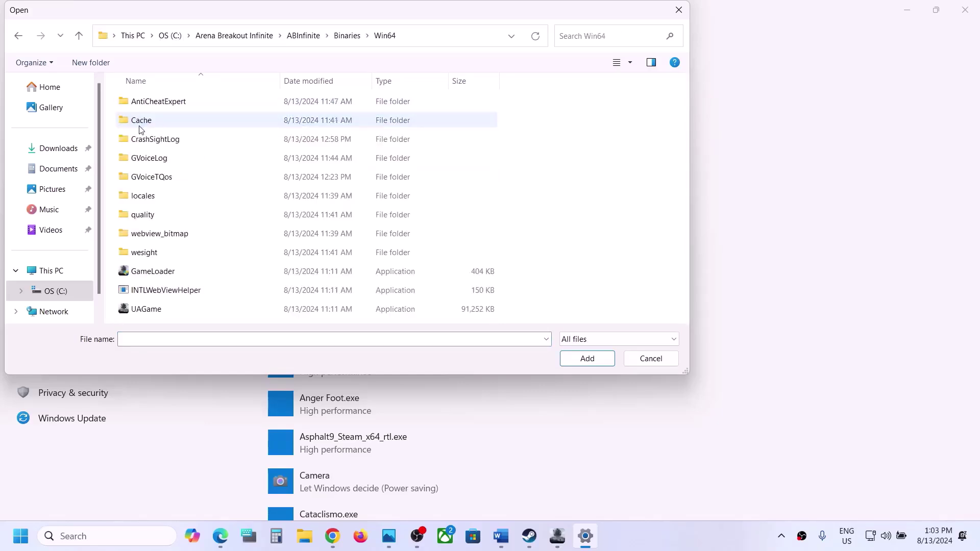
pyautogui.click(149, 272)
pyautogui.click(584, 359)
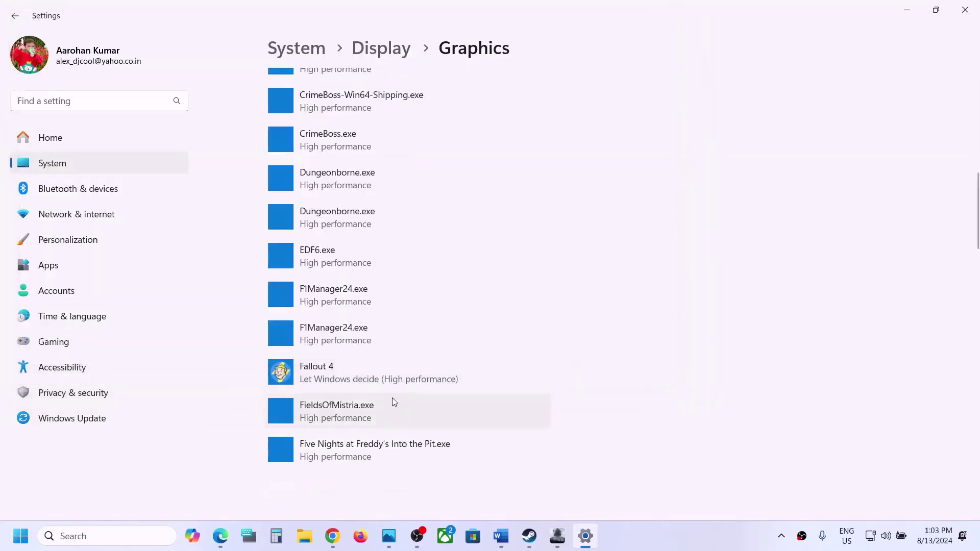
# Set GameLoader's graphics preference to High performance and save it
pyautogui.click(459, 394)
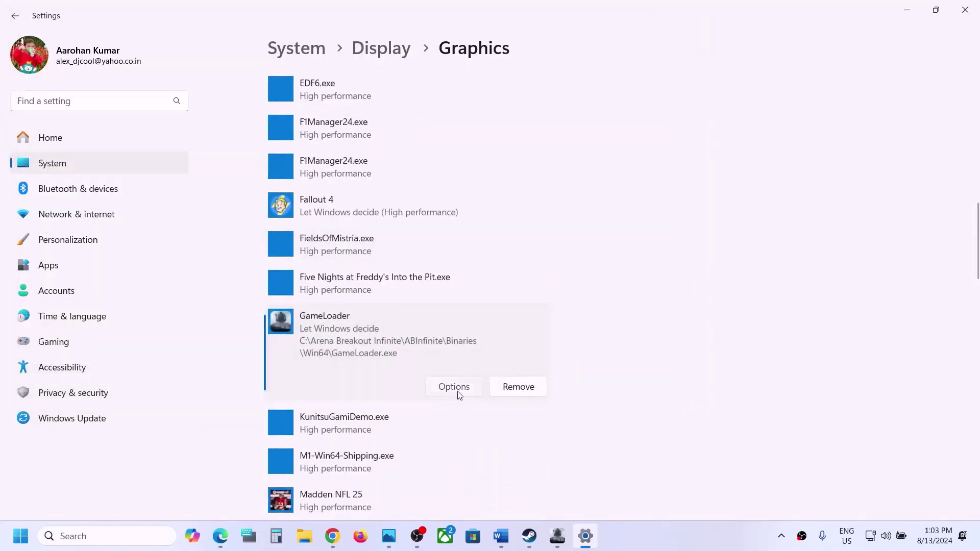
pyautogui.click(418, 262)
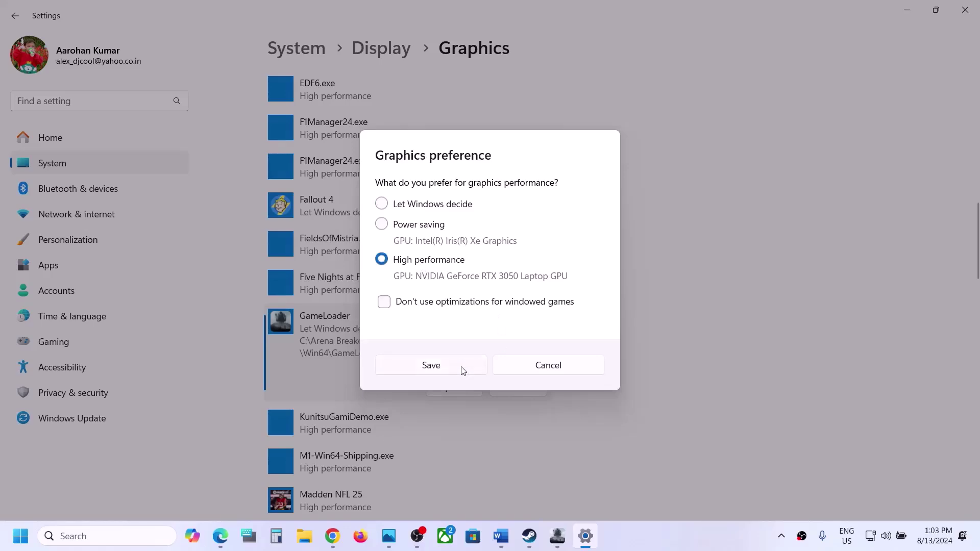
pyautogui.click(431, 365)
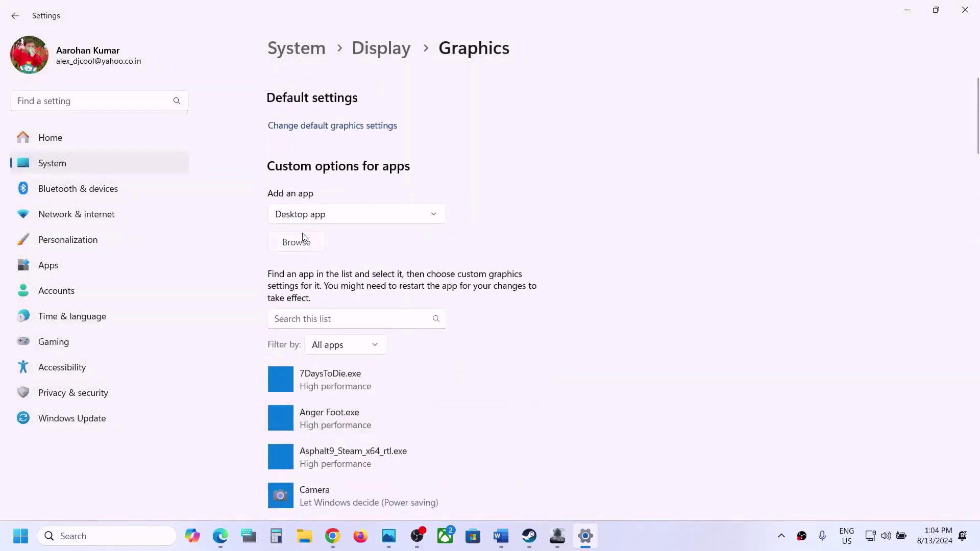
# Add UAGame from the same Win64 folder, save its graphics preference as High performance and close Settings
pyautogui.click(304, 239)
pyautogui.click(151, 310)
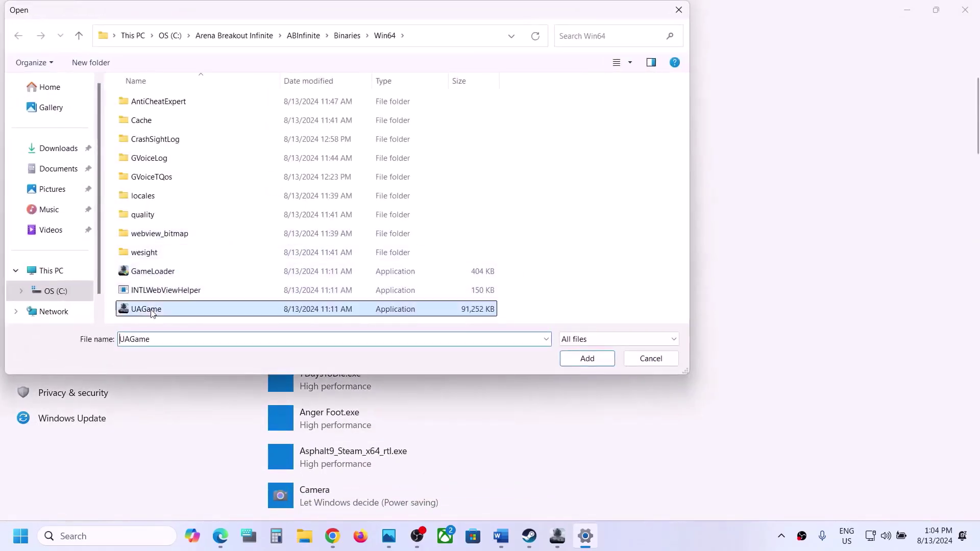
pyautogui.click(587, 357)
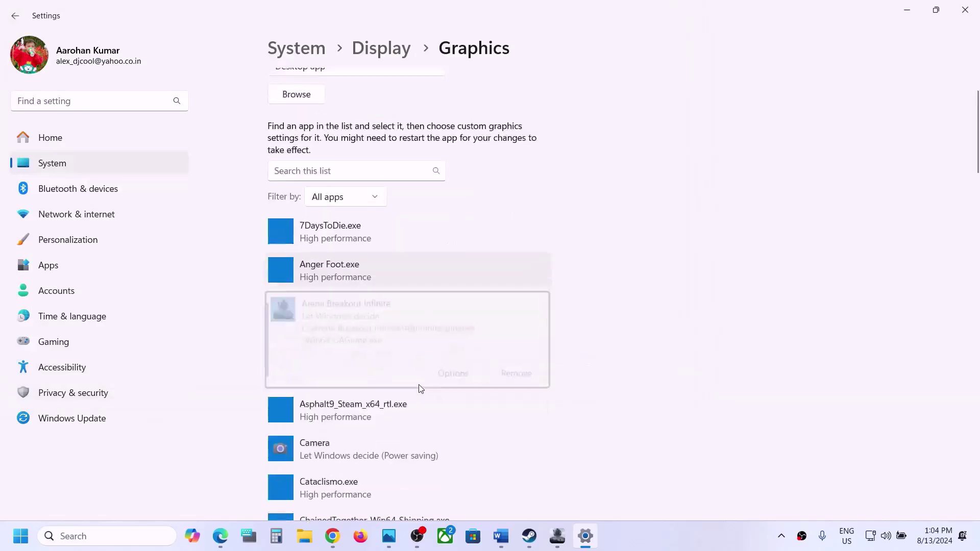
pyautogui.click(454, 366)
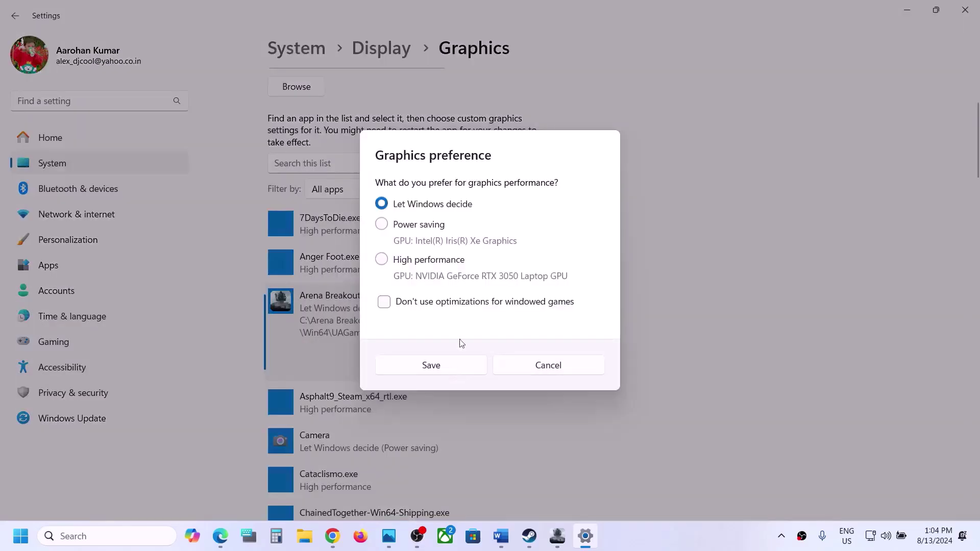
pyautogui.click(414, 260)
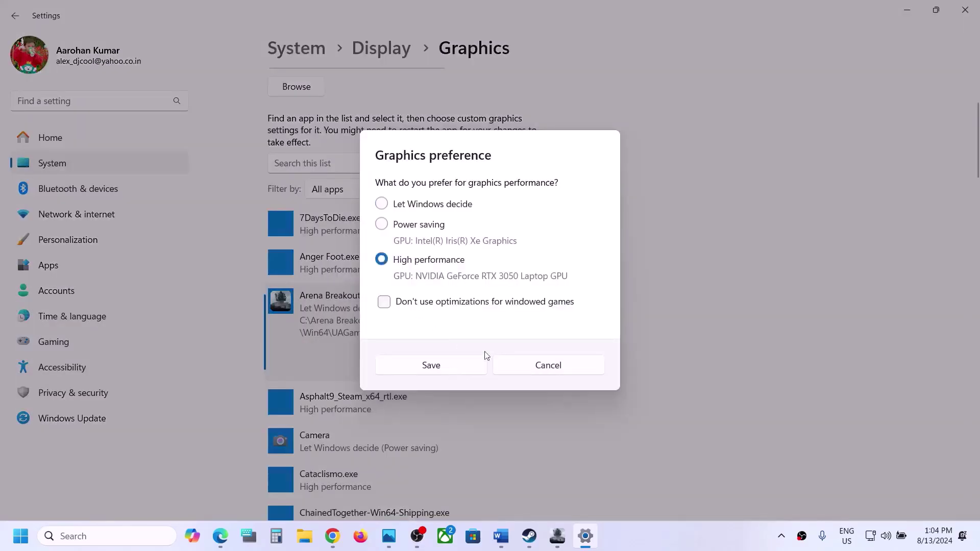
pyautogui.click(433, 365)
pyautogui.click(965, 9)
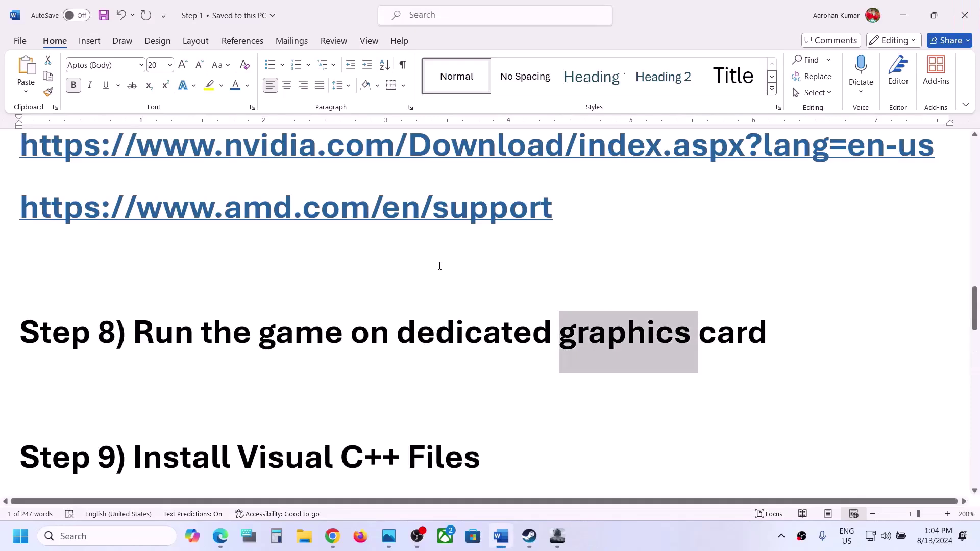
# Copy the Visual C++ download link under Step 9 of the Word notes
pyautogui.scroll(-4, 439, 265)
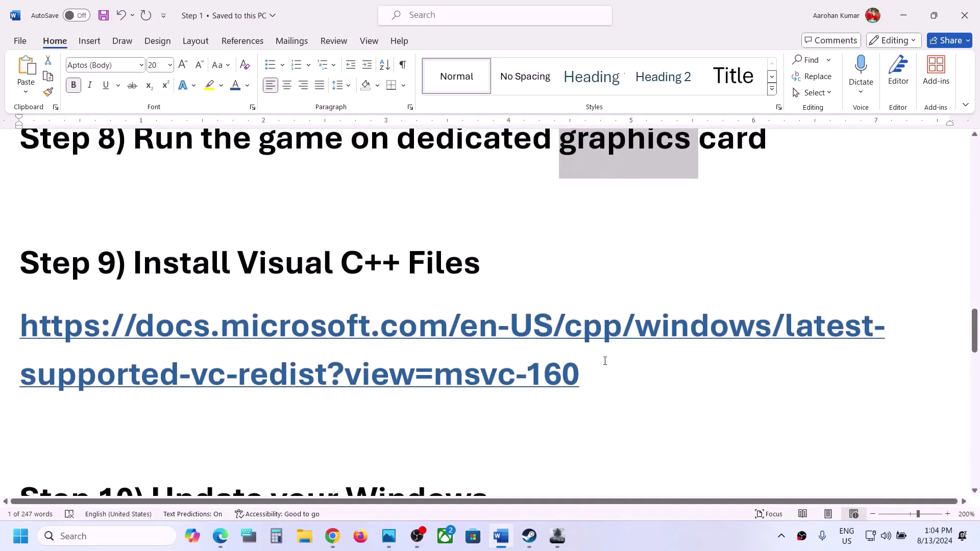
pyautogui.moveTo(605, 361); pyautogui.dragTo(21, 330)
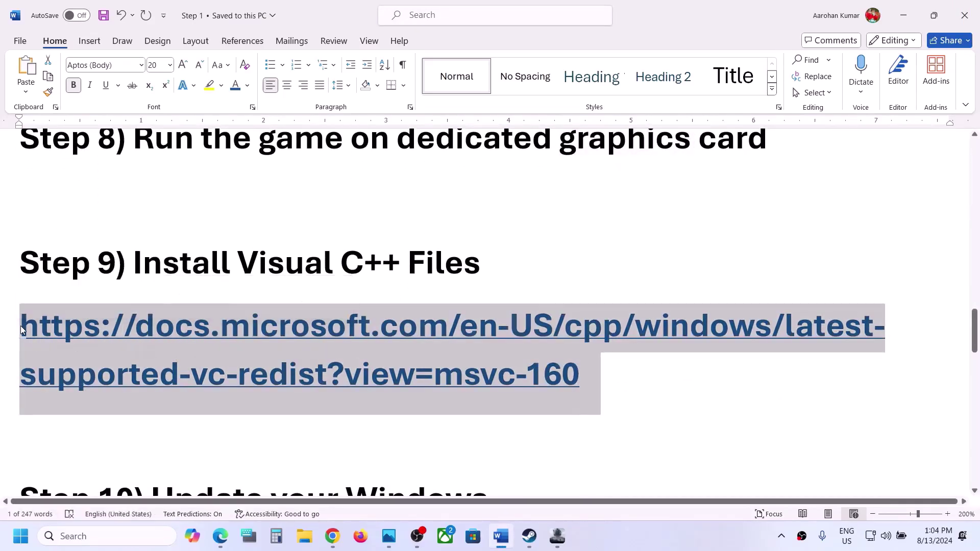
pyautogui.rightClick(20, 330)
pyautogui.click(69, 234)
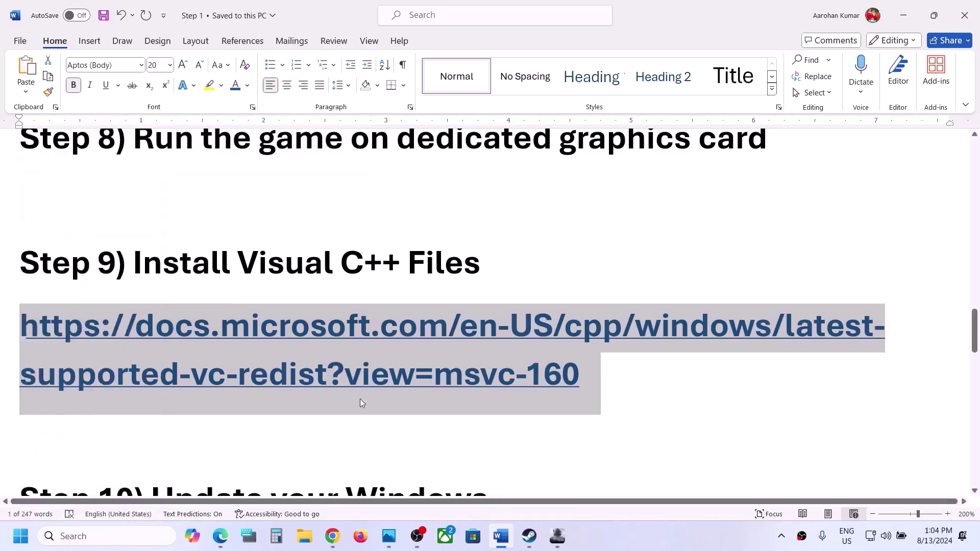
# Open a new Chrome window, load the copied Visual C++ link and maximize the window
pyautogui.click(334, 536)
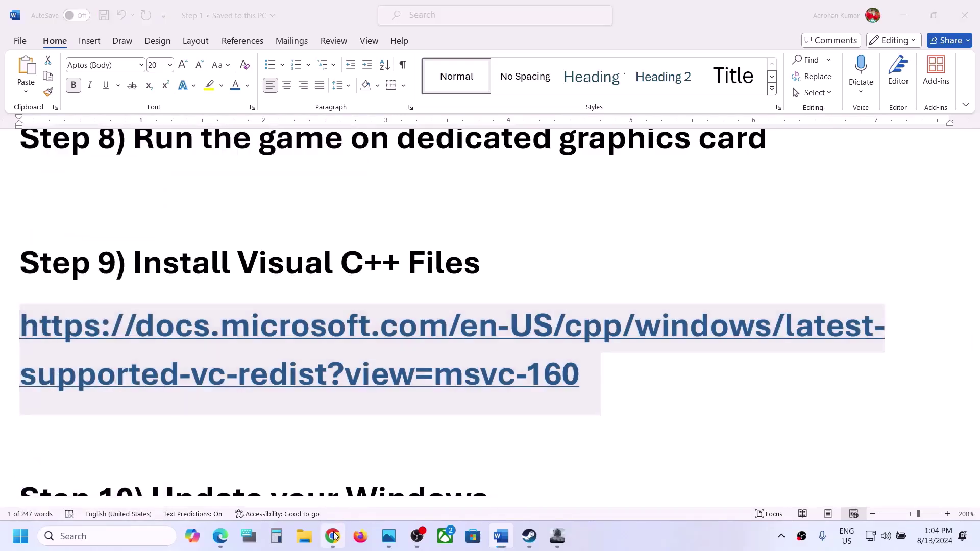
pyautogui.rightClick(333, 535)
pyautogui.click(292, 416)
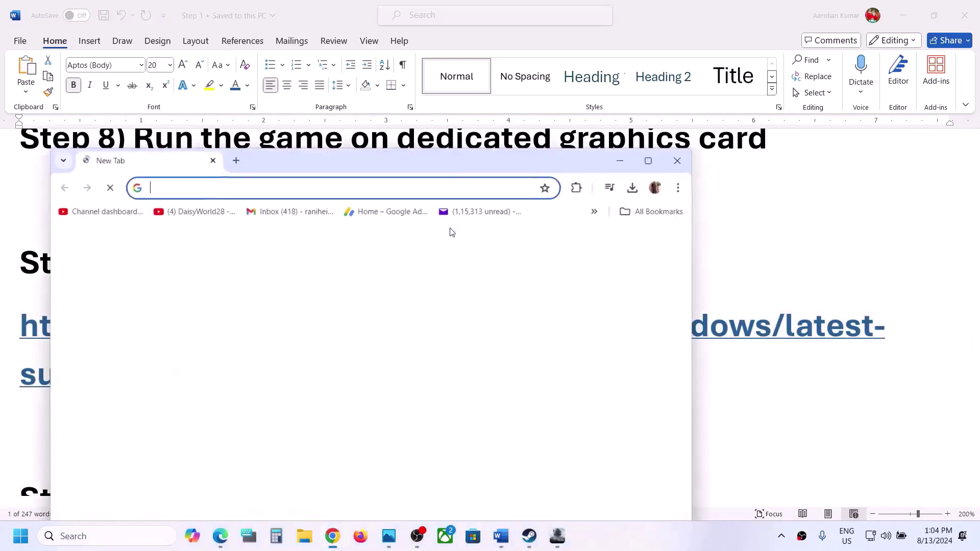
pyautogui.hotkey('ctrl', 'v')
pyautogui.press('Return')
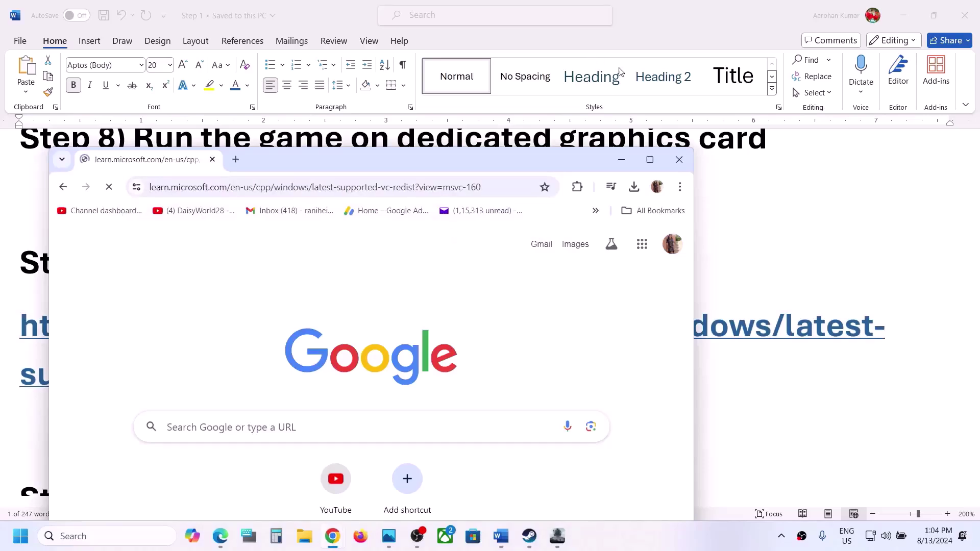
pyautogui.click(650, 160)
# Download the X86 Visual C++ 2015-2022 Redistributable, run its installer and start a repair
pyautogui.scroll(-8, 464, 300)
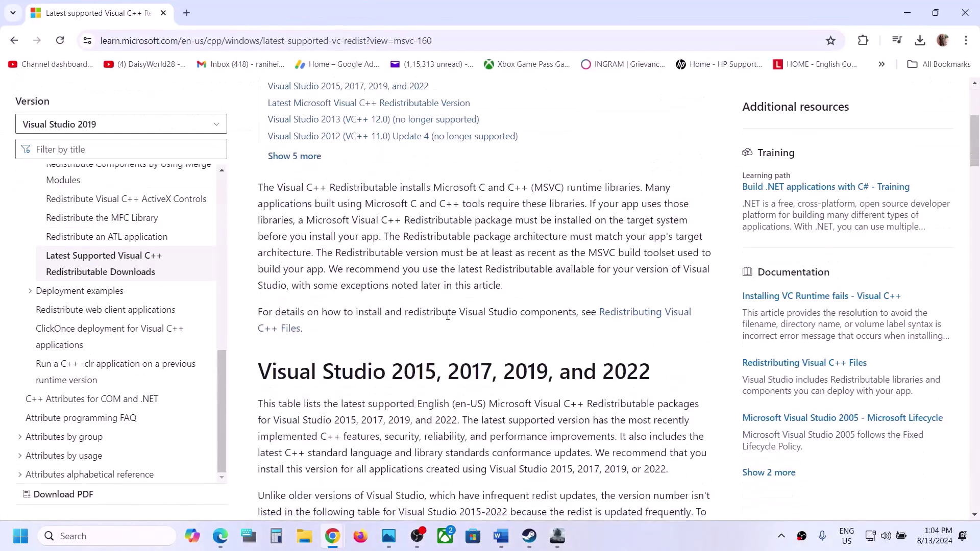
pyautogui.moveTo(276, 206); pyautogui.dragTo(604, 204)
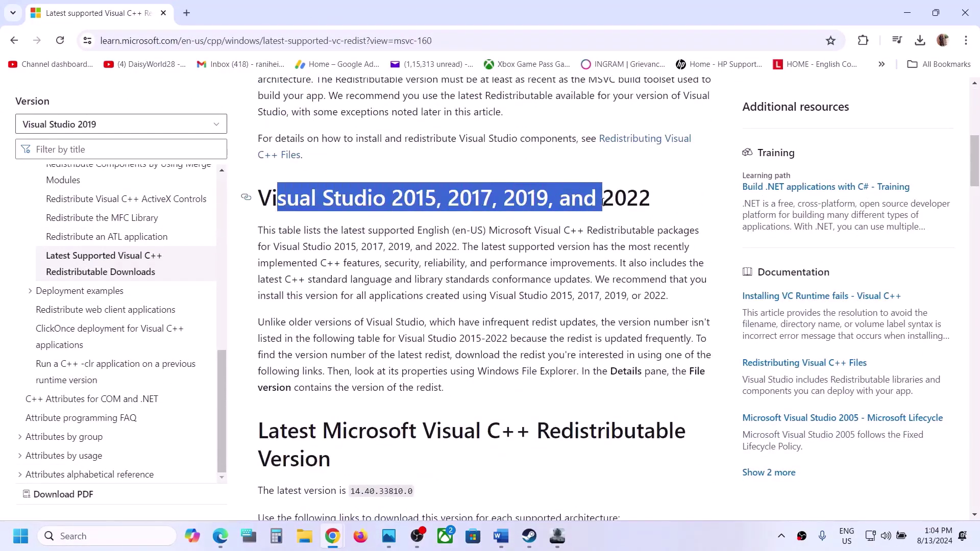
pyautogui.scroll(-8, 387, 227)
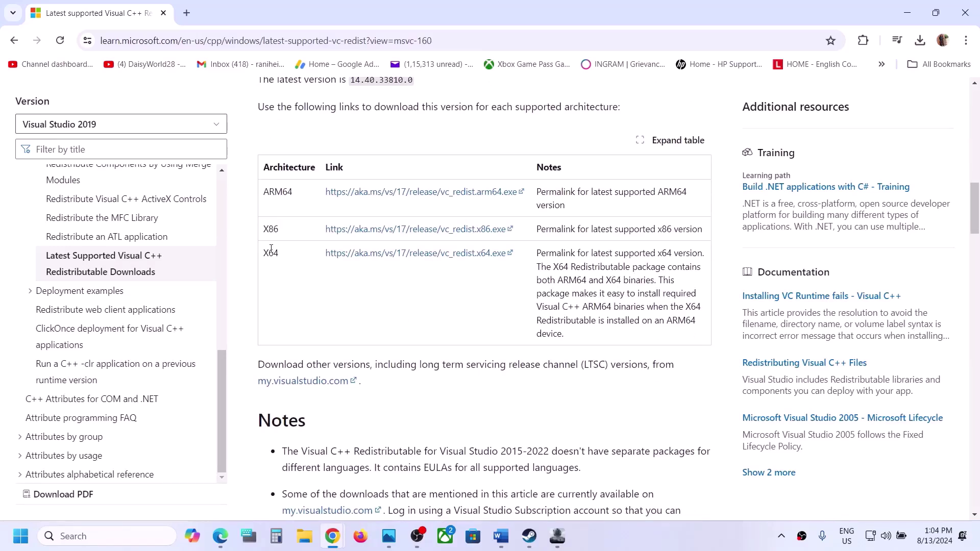
pyautogui.doubleClick(271, 249)
pyautogui.doubleClick(272, 231)
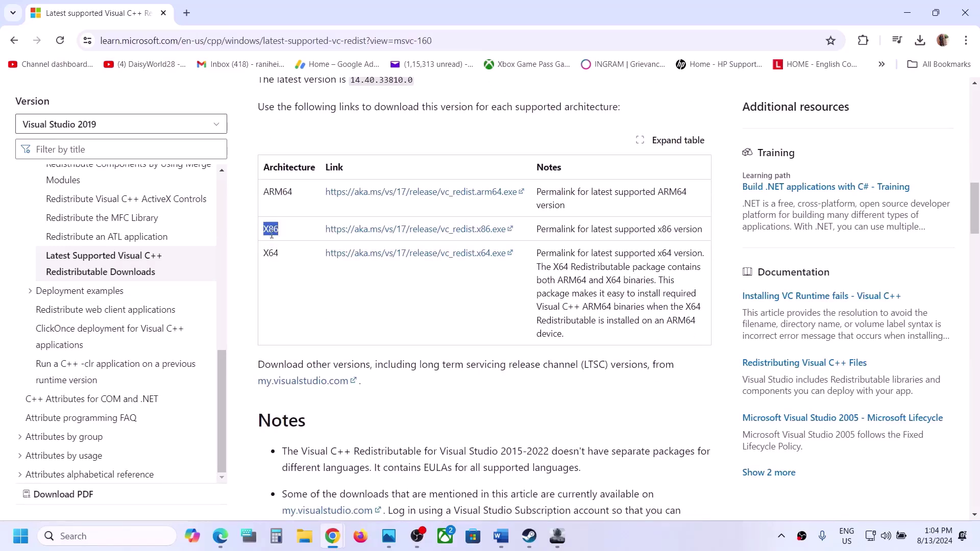
pyautogui.click(408, 228)
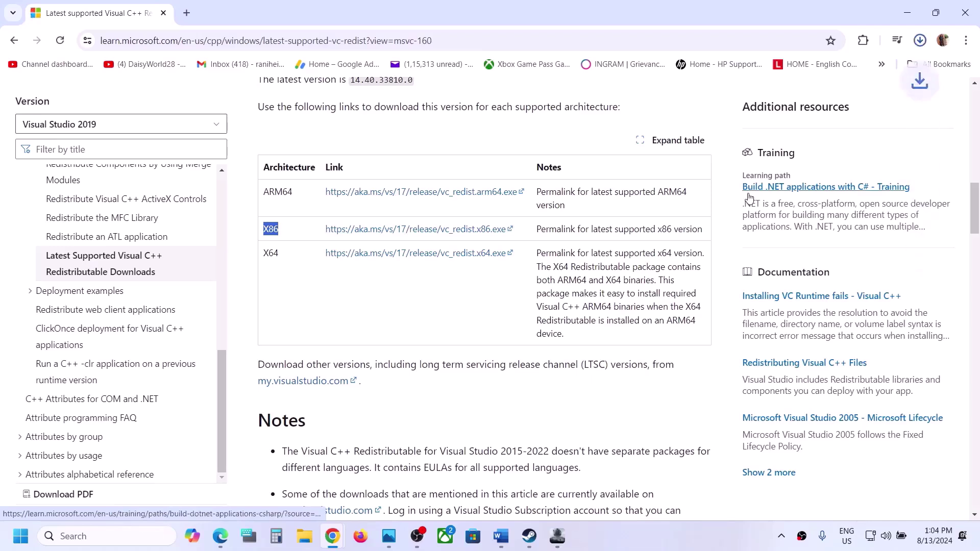
pyautogui.click(800, 76)
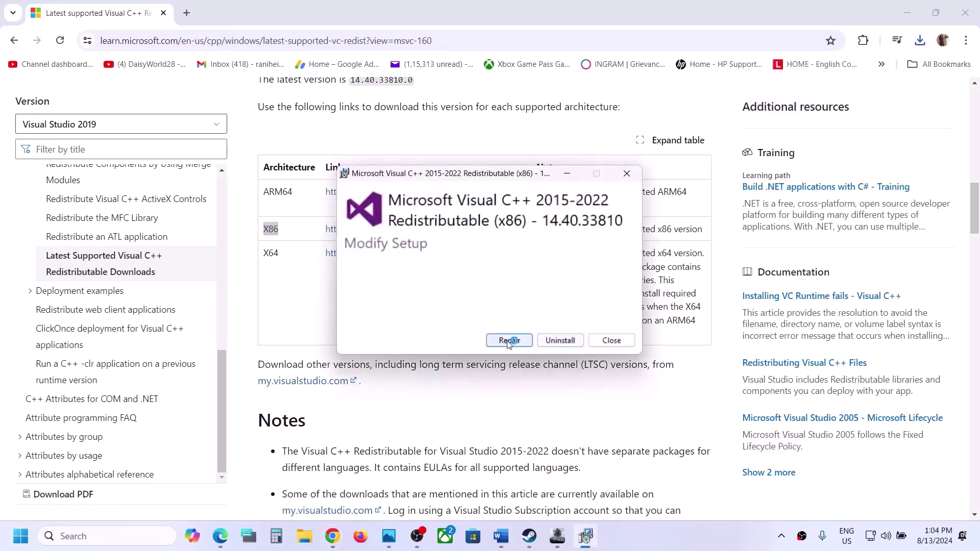
pyautogui.click(509, 340)
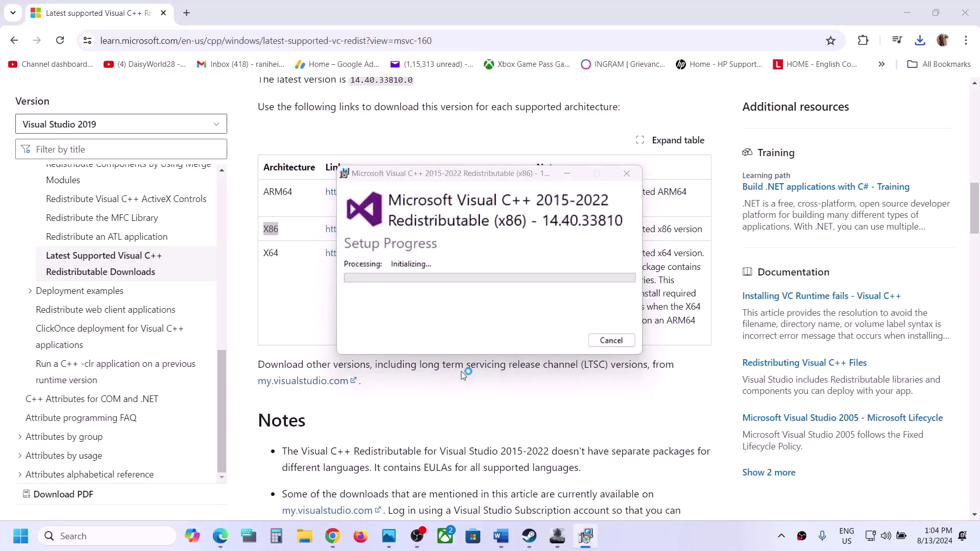
# Download the X64 Visual C++ 2015-2022 Redistributable, run its installer and start a repair
pyautogui.doubleClick(270, 253)
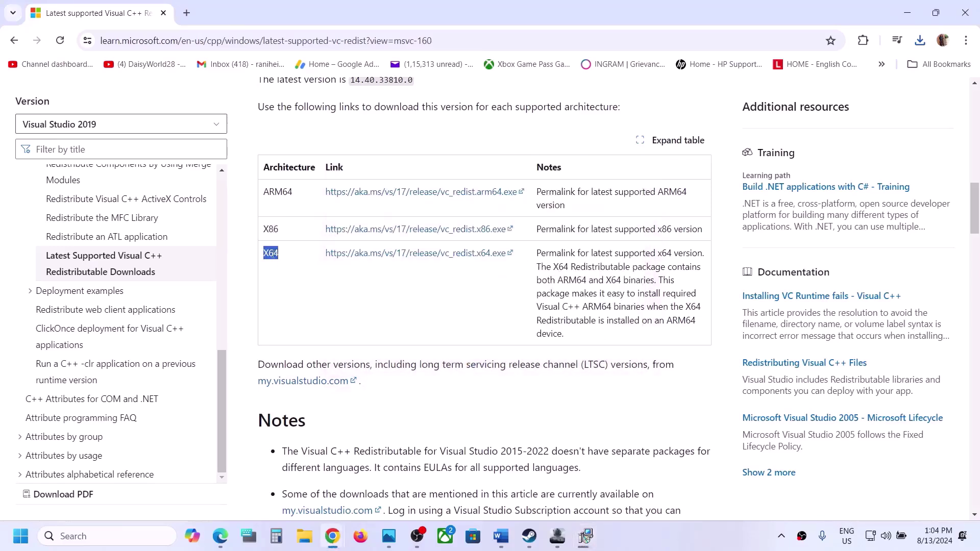
pyautogui.click(404, 254)
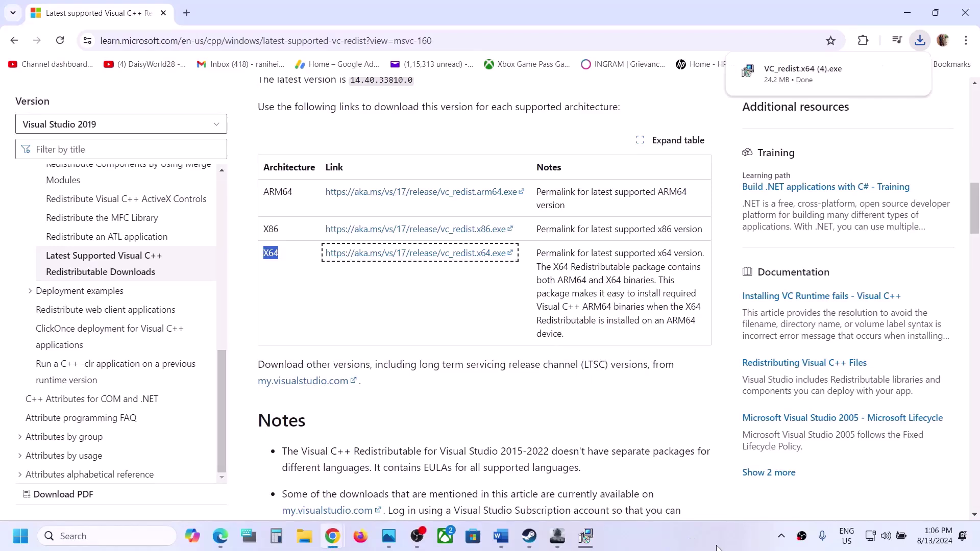
pyautogui.click(840, 82)
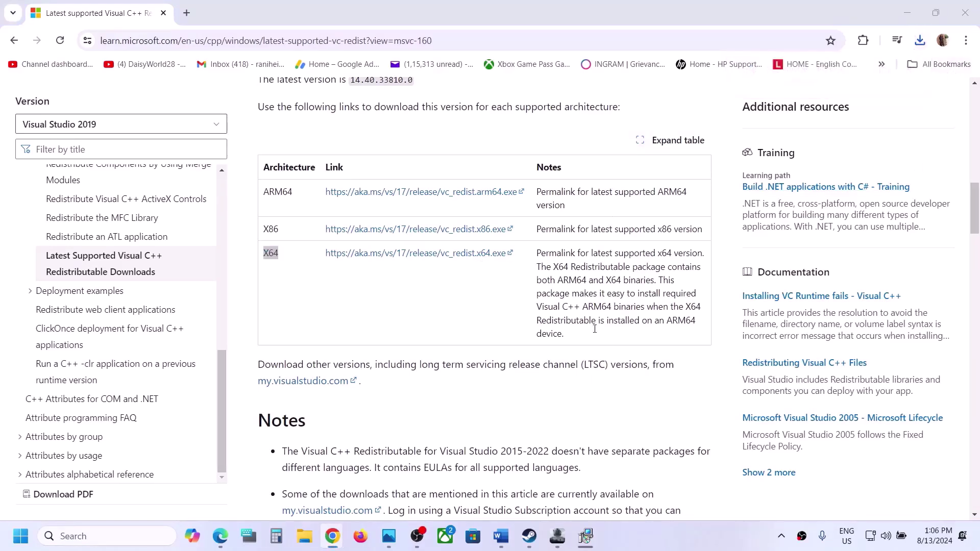
pyautogui.click(513, 338)
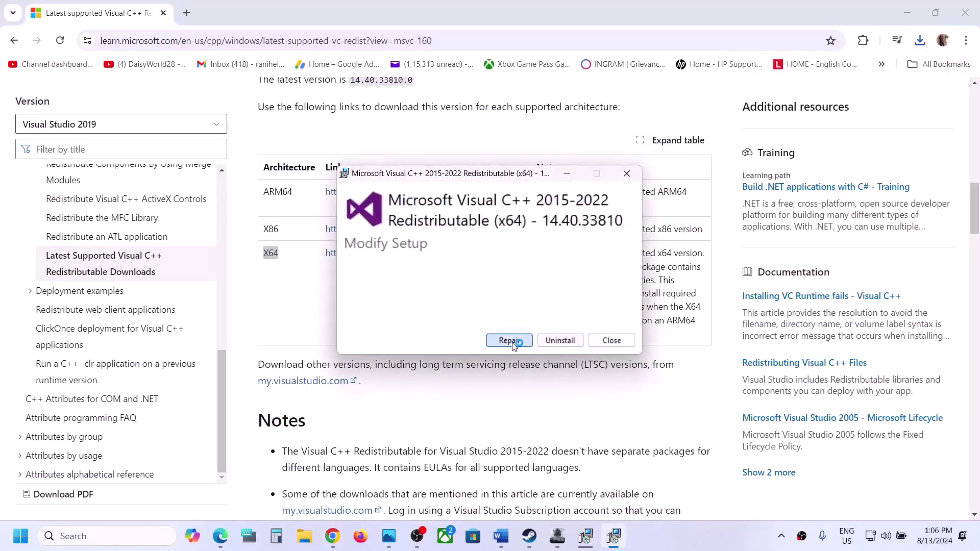
pyautogui.click(590, 308)
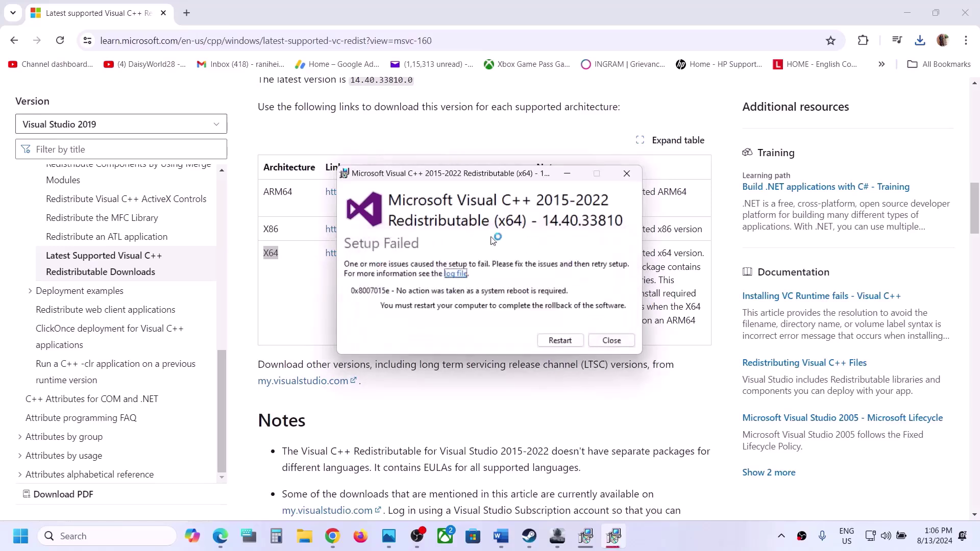
# Bring the x86 installer window forward, spread the x86 and x64 setup windows apart and return to the Visual C++ download page
pyautogui.click(587, 534)
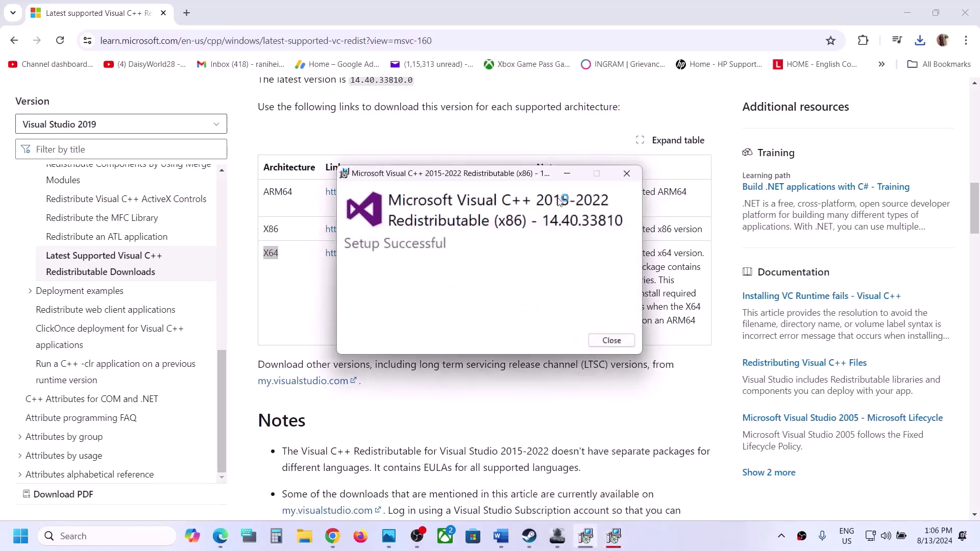
pyautogui.moveTo(540, 176); pyautogui.dragTo(361, 166)
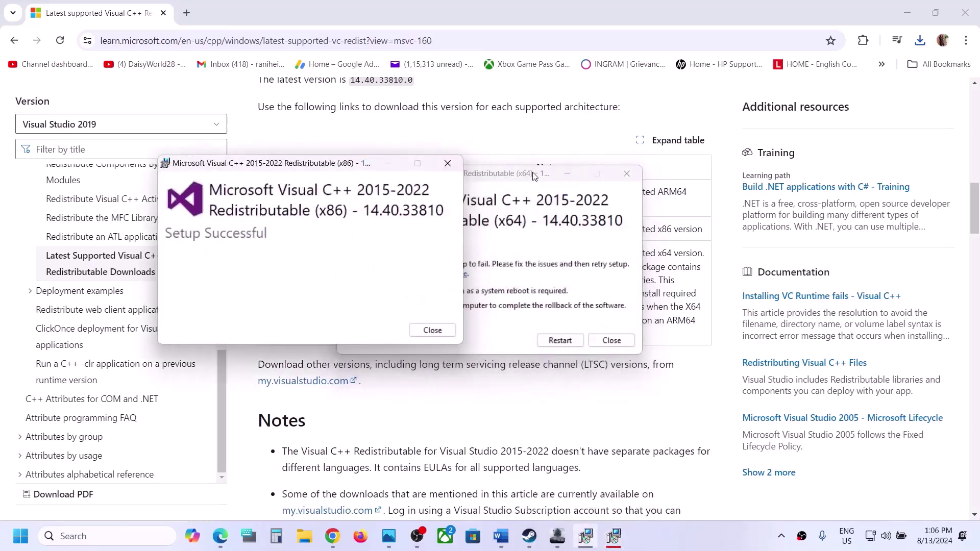
pyautogui.moveTo(532, 176); pyautogui.dragTo(647, 178)
pyautogui.click(432, 416)
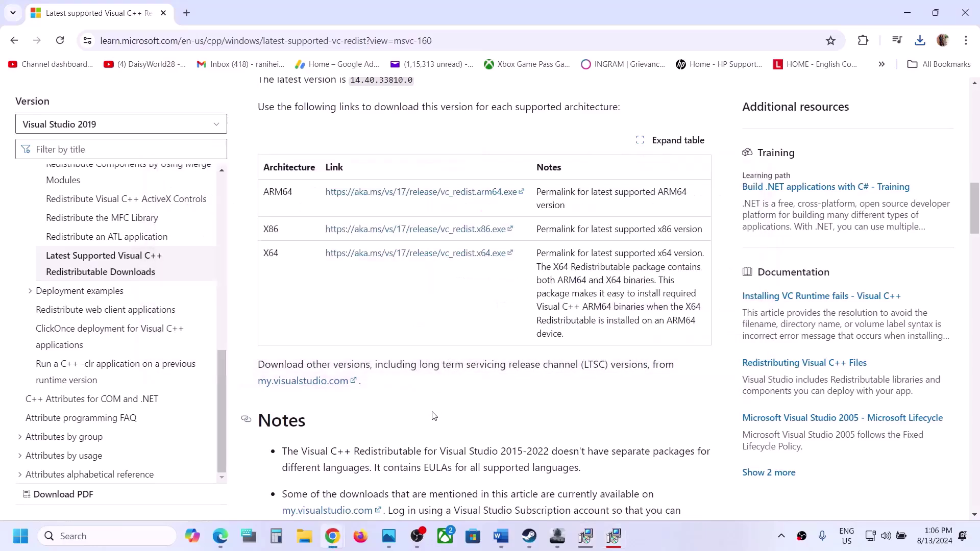
pyautogui.click(20, 536)
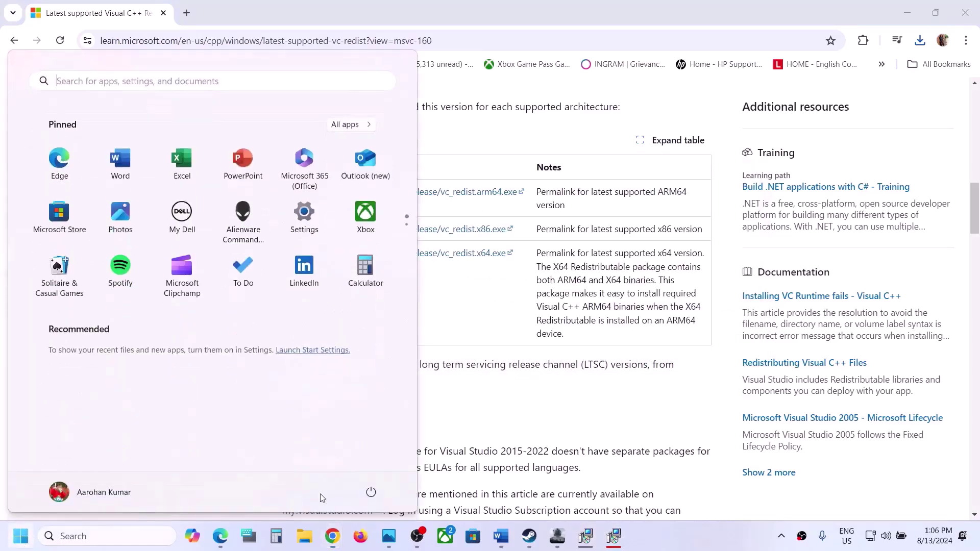
pyautogui.click(372, 494)
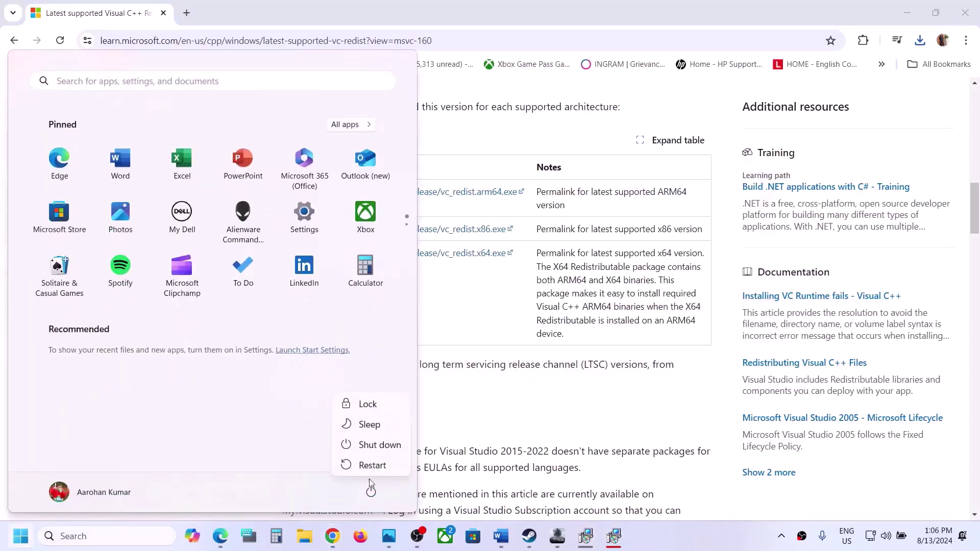
pyautogui.click(630, 393)
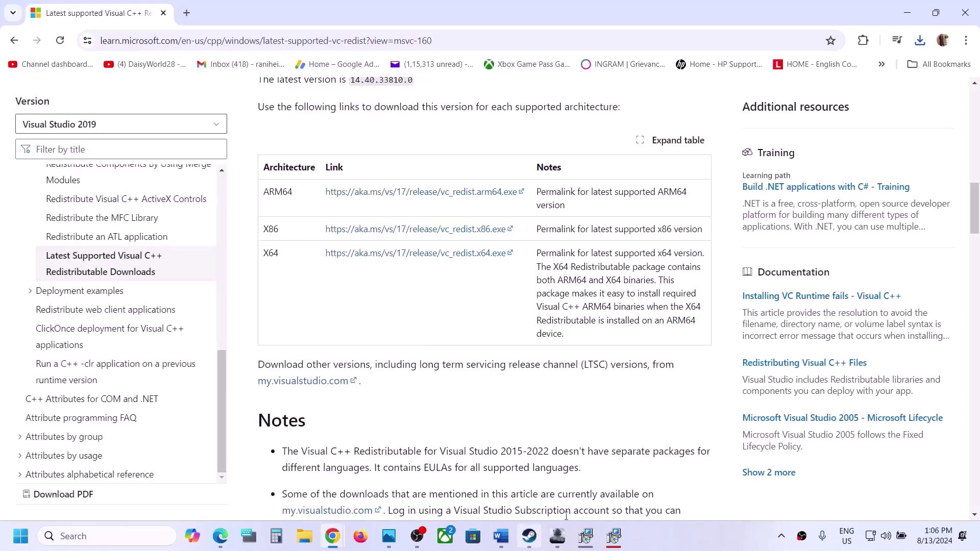
# Switch to the Word notes and highlight the Step 10 title "Update your Windows"
pyautogui.click(500, 536)
pyautogui.tripleClick(332, 345)
pyautogui.scroll(-2, 331, 346)
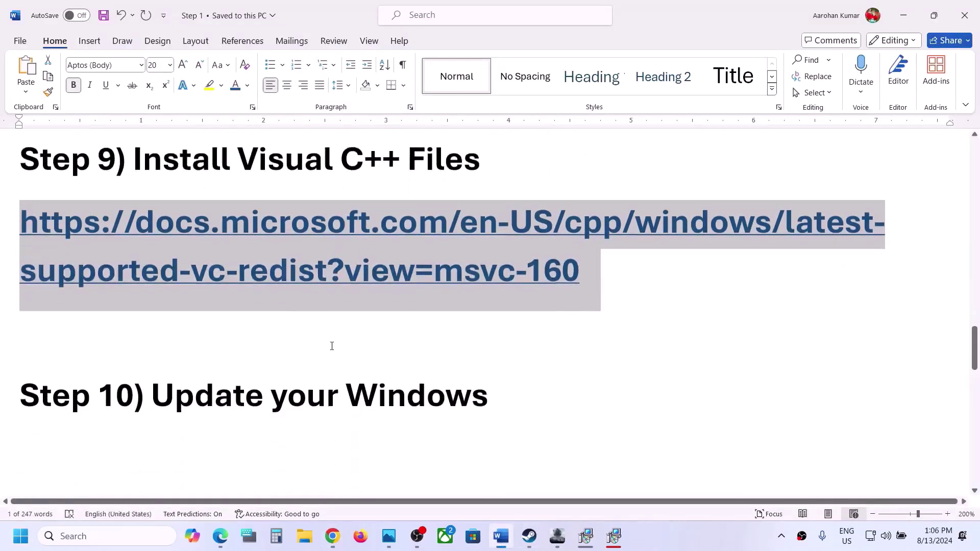
pyautogui.scroll(-2, 332, 346)
pyautogui.moveTo(151, 332); pyautogui.dragTo(508, 346)
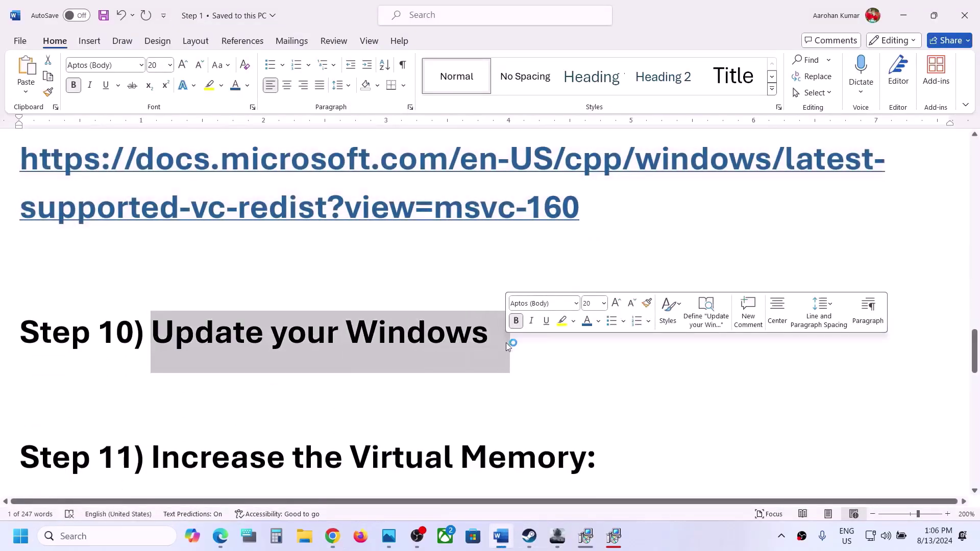
# Open Windows Update in the Settings app and check for updates
pyautogui.press('super+i')
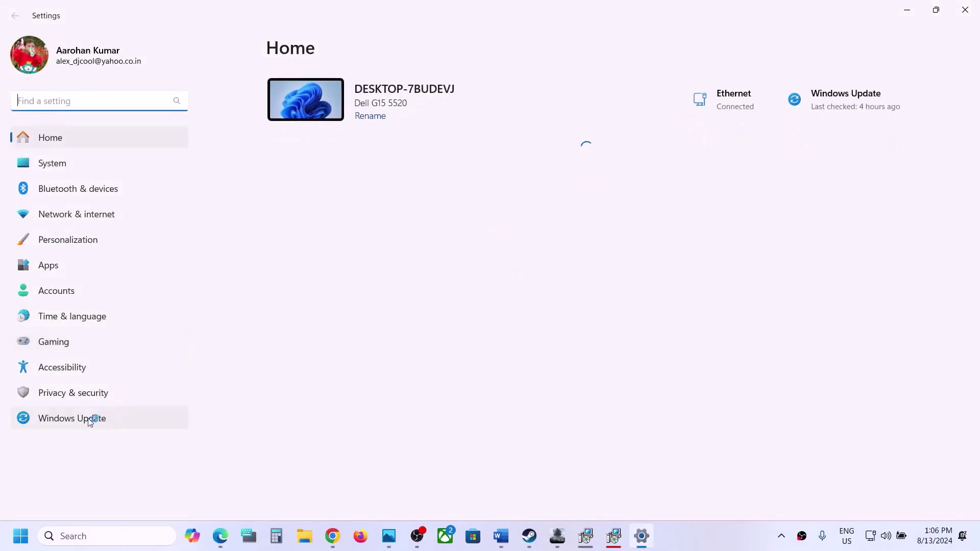
pyautogui.click(89, 420)
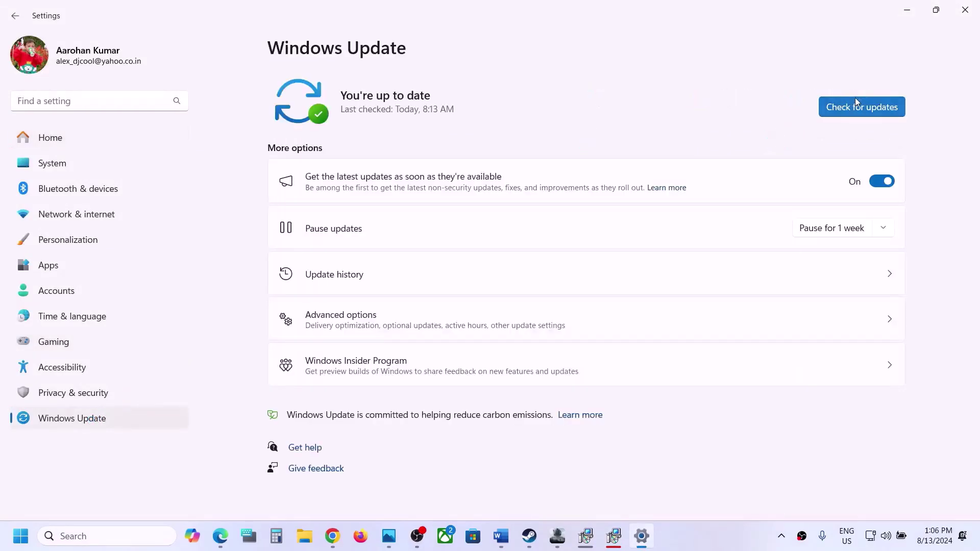
pyautogui.click(855, 97)
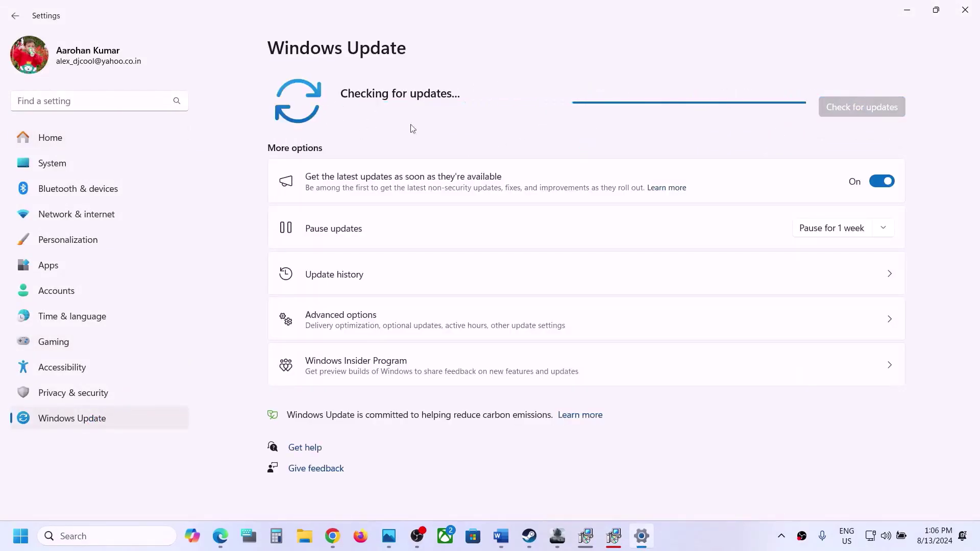
pyautogui.press('super')
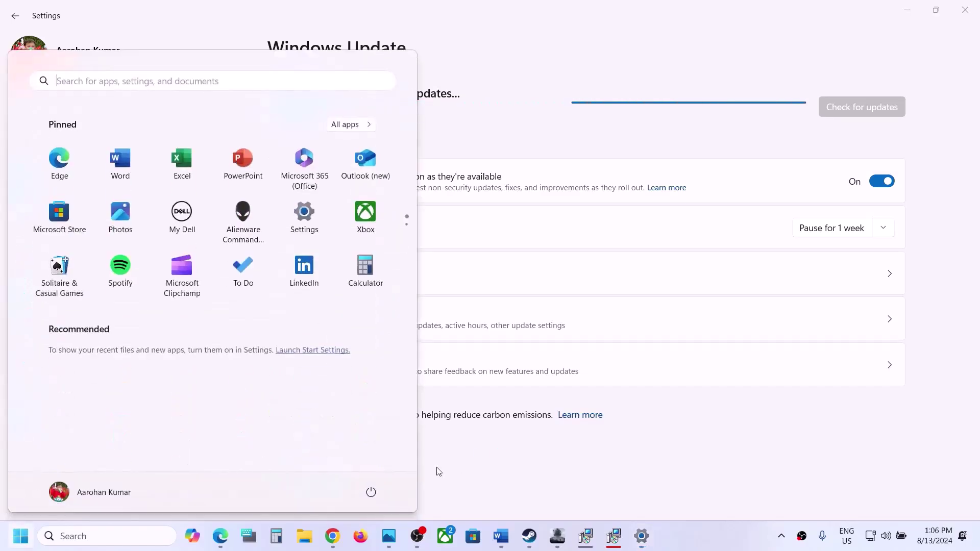
pyautogui.click(371, 492)
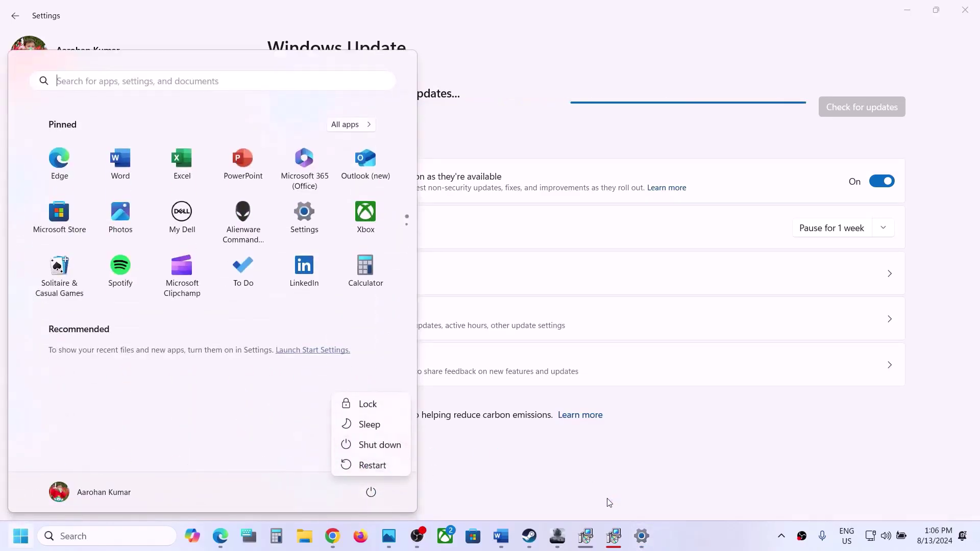
pyautogui.press('Escape')
pyautogui.press('Escape')
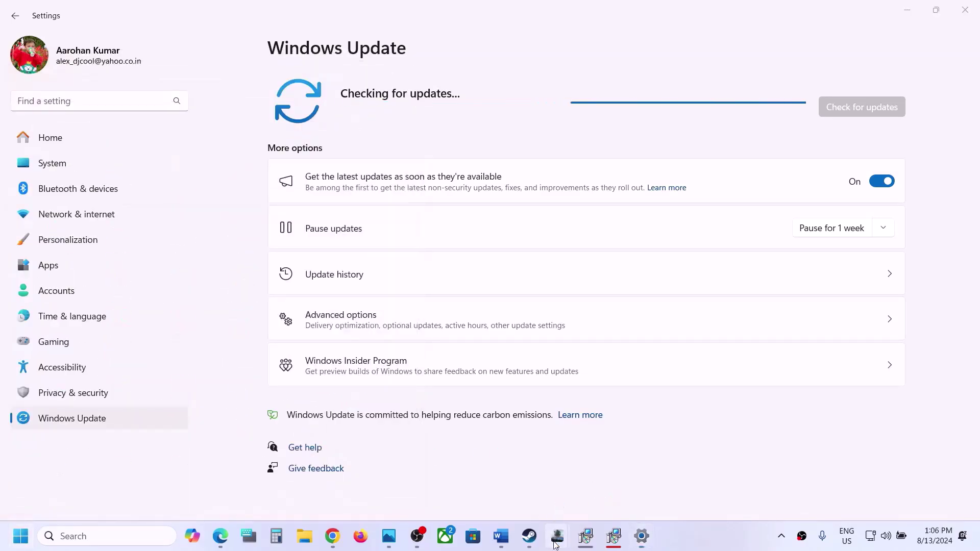
# Return to the Word notes and highlight the Step 11 title "Increase the Virtual Memory:"
pyautogui.click(502, 543)
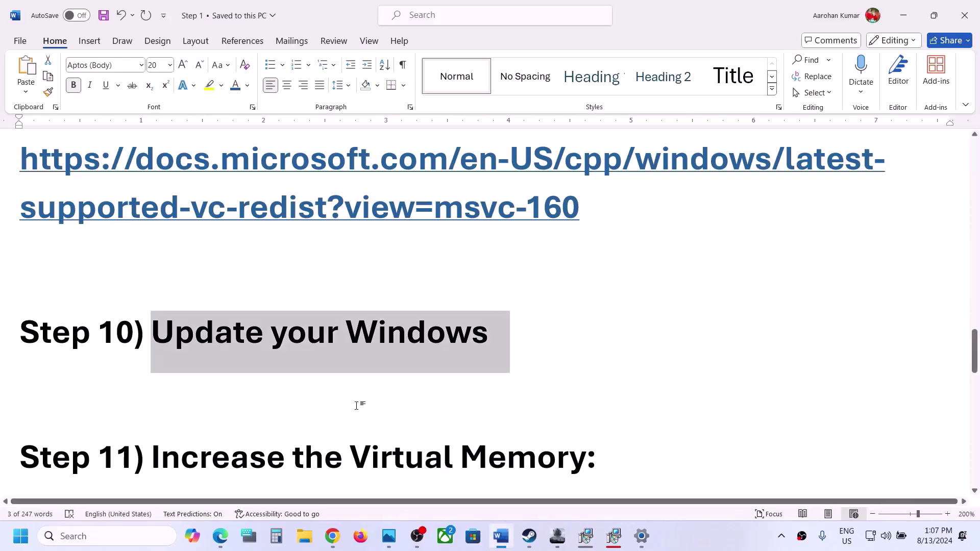
pyautogui.scroll(-3, 356, 406)
pyautogui.moveTo(153, 296); pyautogui.dragTo(602, 299)
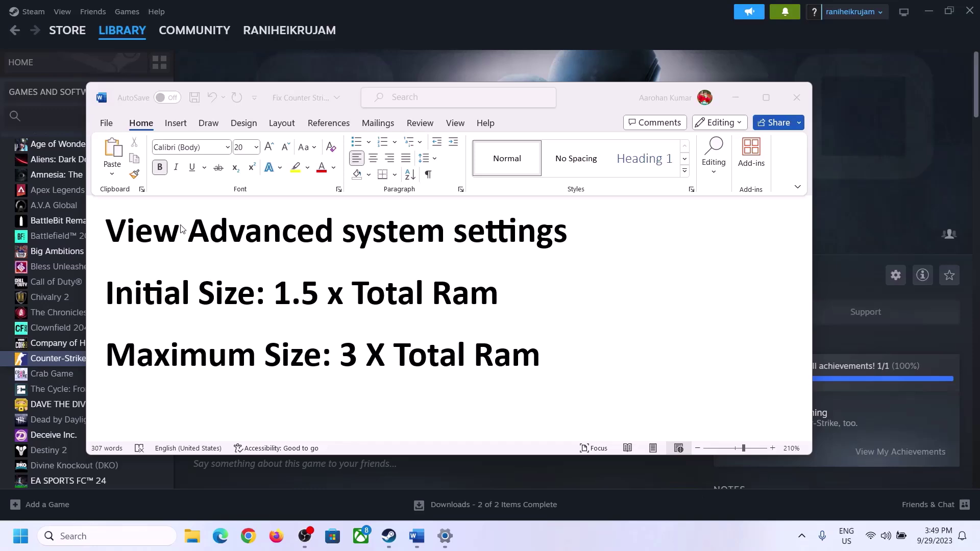
# Copy "View Advanced system settings" from the Word notes, search Windows for it and open the matching Control Panel result
pyautogui.moveTo(116, 236); pyautogui.dragTo(560, 230)
pyautogui.hotkey('ctrl', 'c')
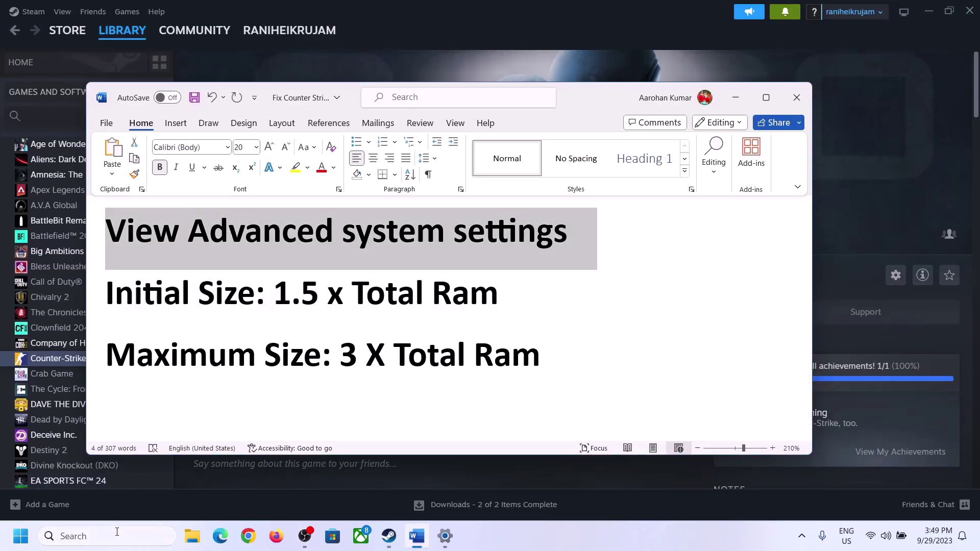
pyautogui.click(117, 536)
pyautogui.hotkey('ctrl', 'v')
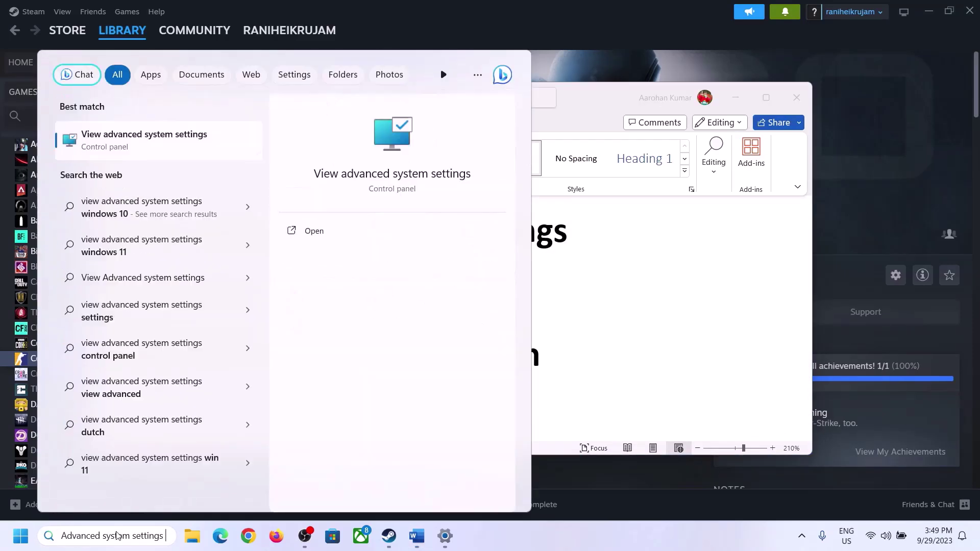
pyautogui.click(138, 148)
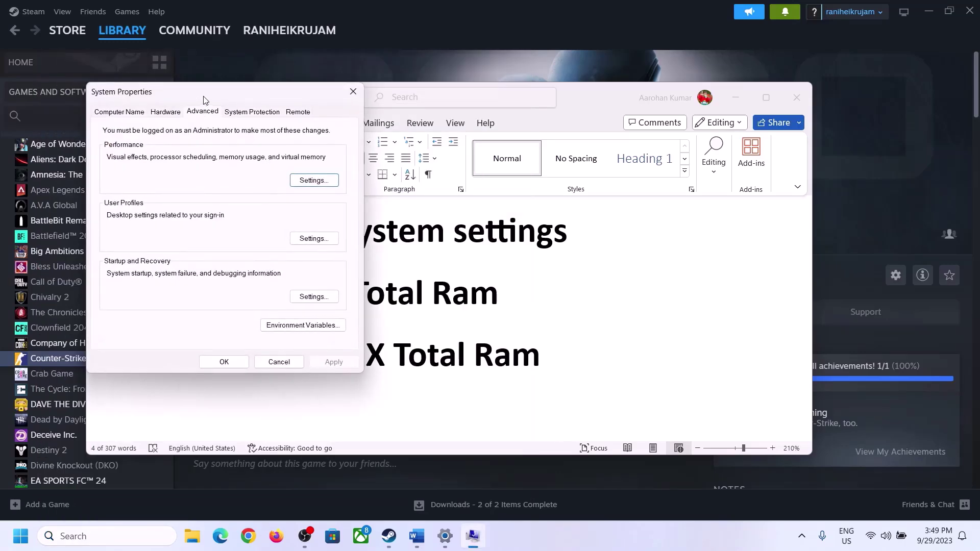
# Open the Virtual Memory settings from the advanced performance options, disable automatic paging file management and choose a custom size for drive C:
pyautogui.moveTo(204, 99); pyautogui.dragTo(438, 177)
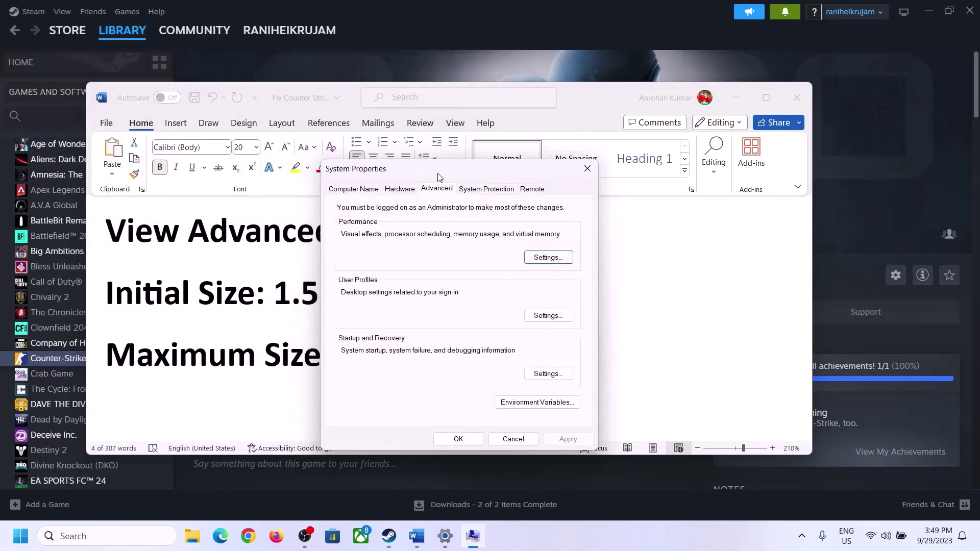
pyautogui.click(549, 258)
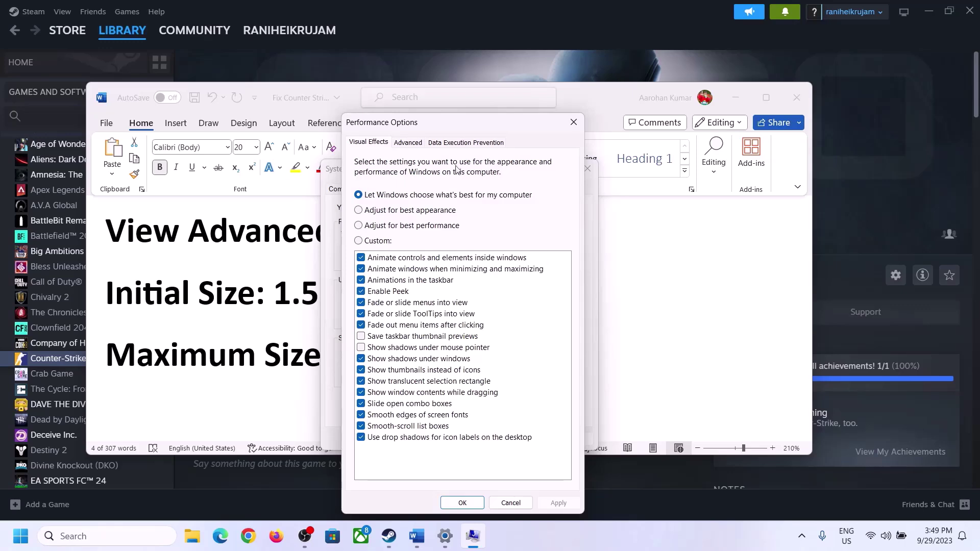
pyautogui.click(411, 145)
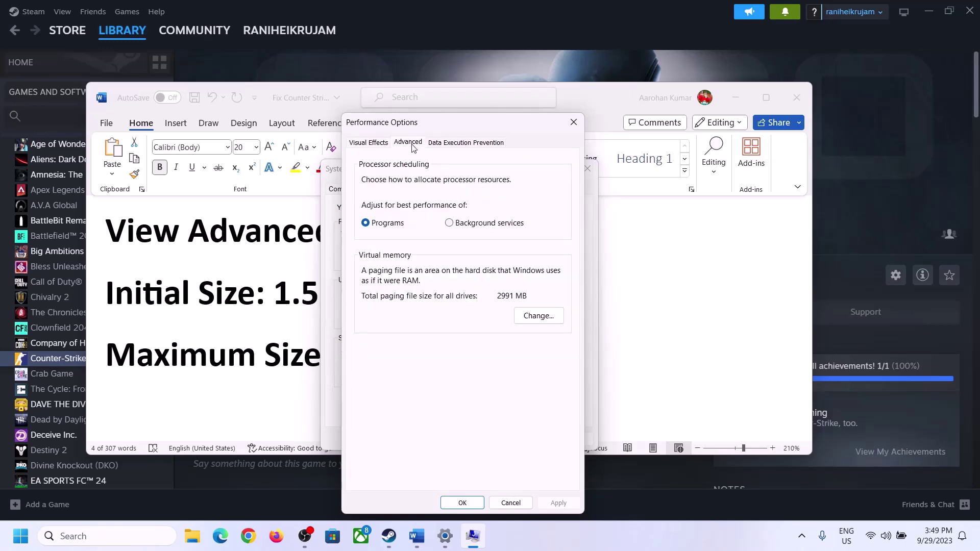
pyautogui.click(544, 317)
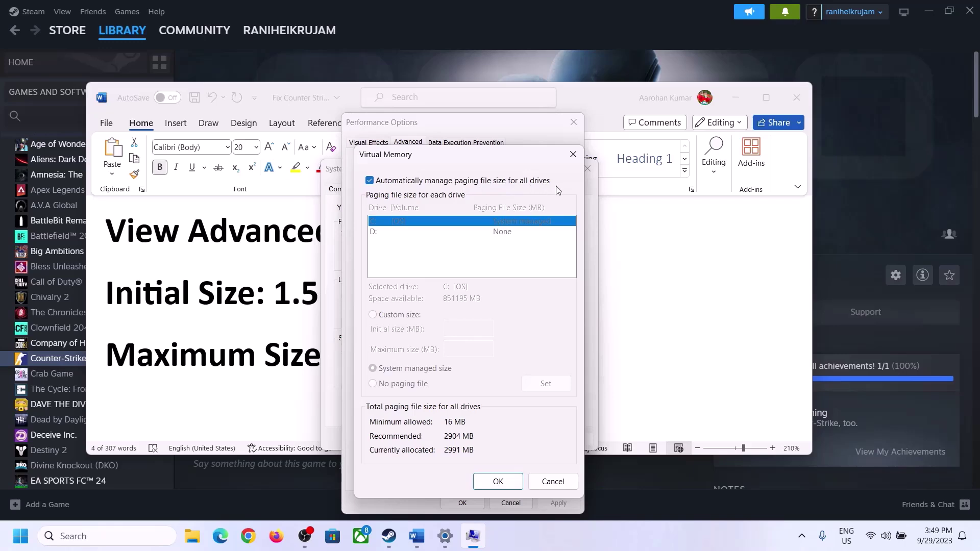
pyautogui.click(369, 181)
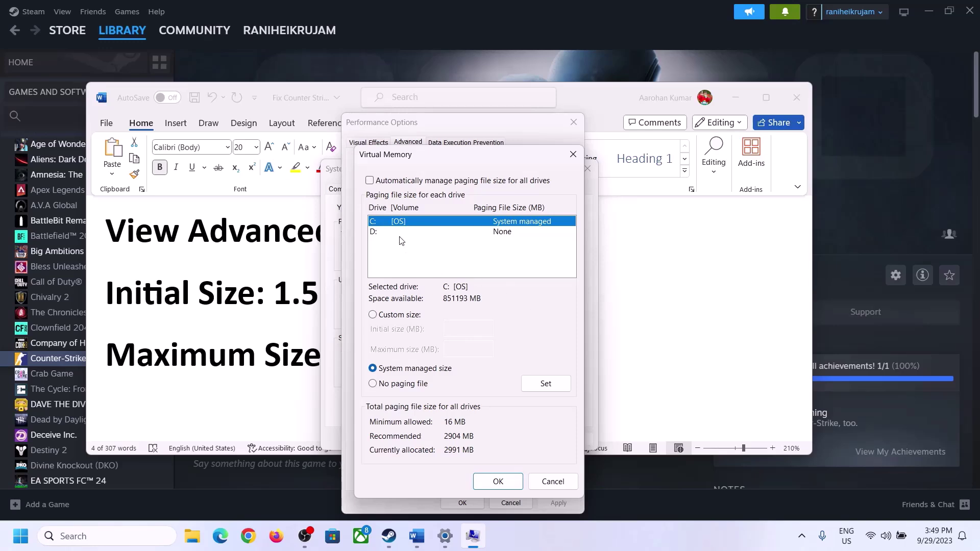
pyautogui.click(373, 315)
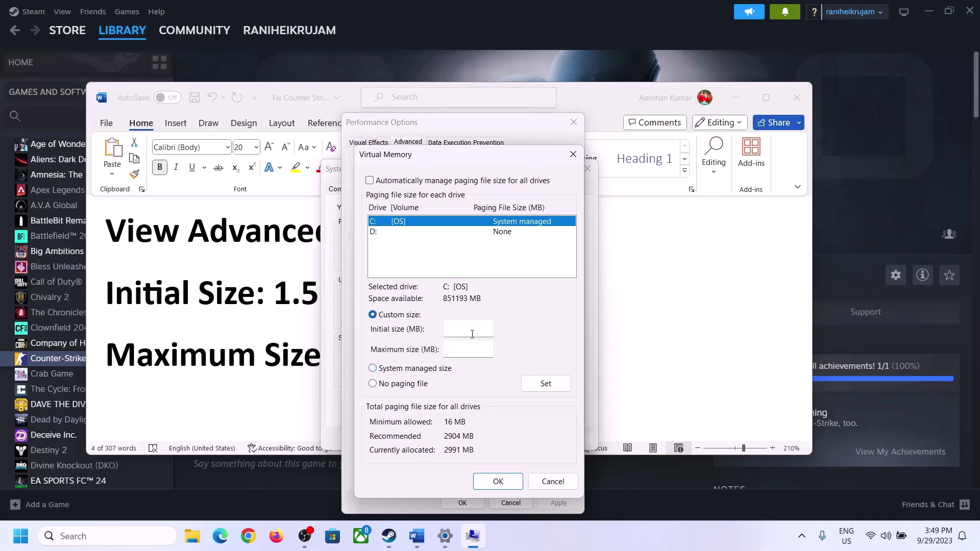
# Highlight the initial size formula "1.5 x Total Ram" in the Word notes and look up the installed RAM in the Settings app's system information
pyautogui.click(271, 300)
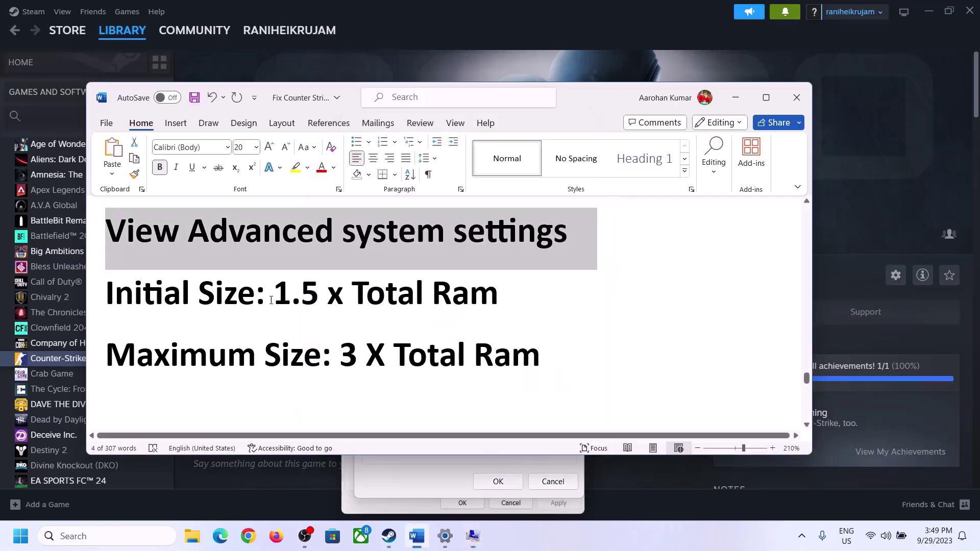
pyautogui.moveTo(280, 293); pyautogui.dragTo(455, 305)
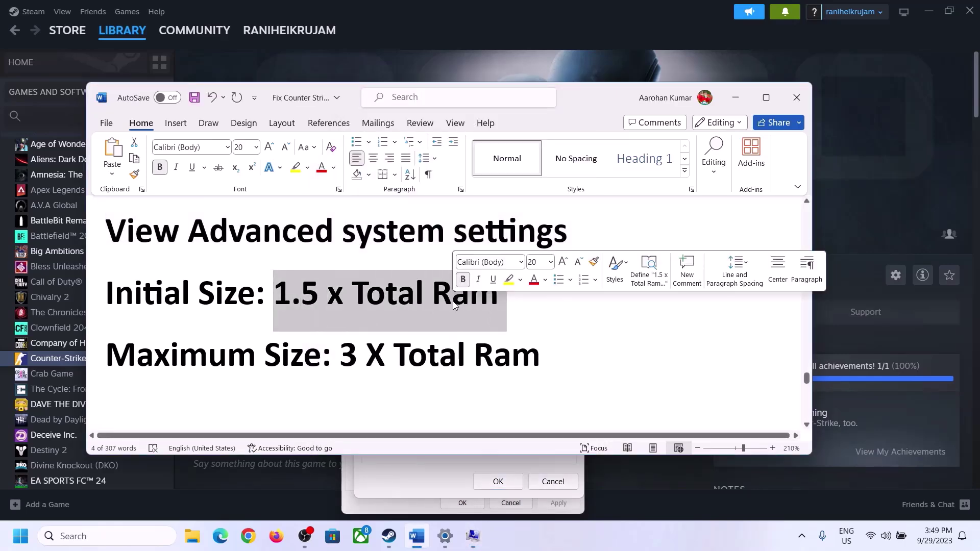
pyautogui.click(445, 538)
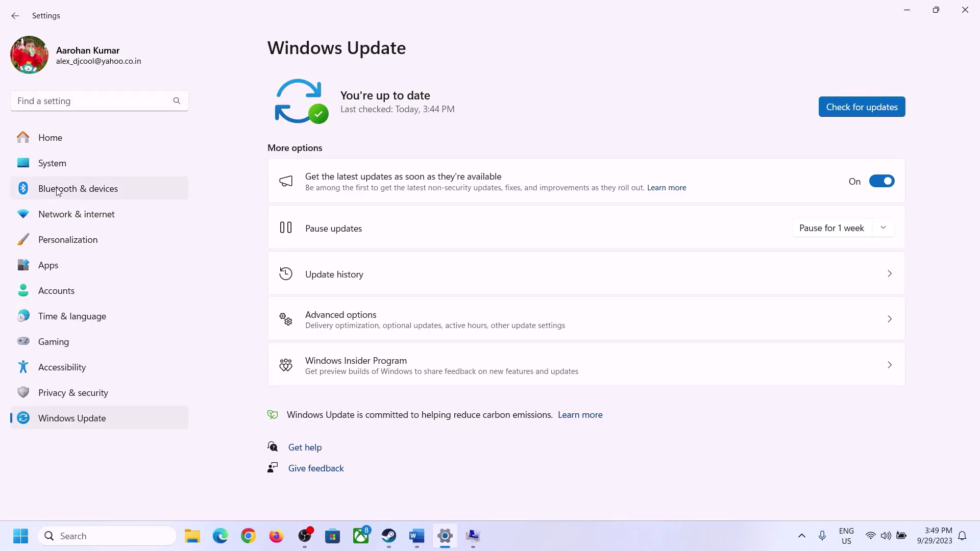
pyautogui.click(46, 164)
pyautogui.scroll(-6, 361, 380)
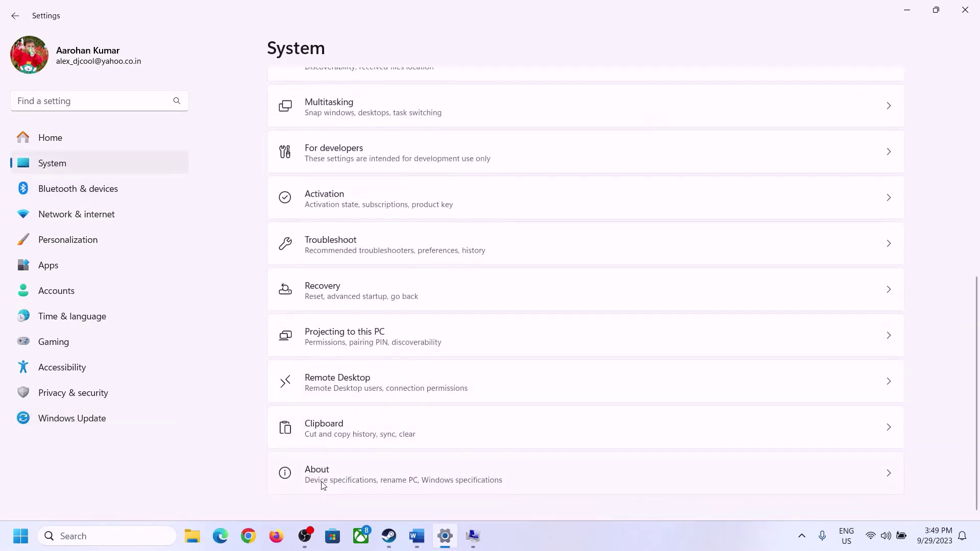
pyautogui.click(325, 480)
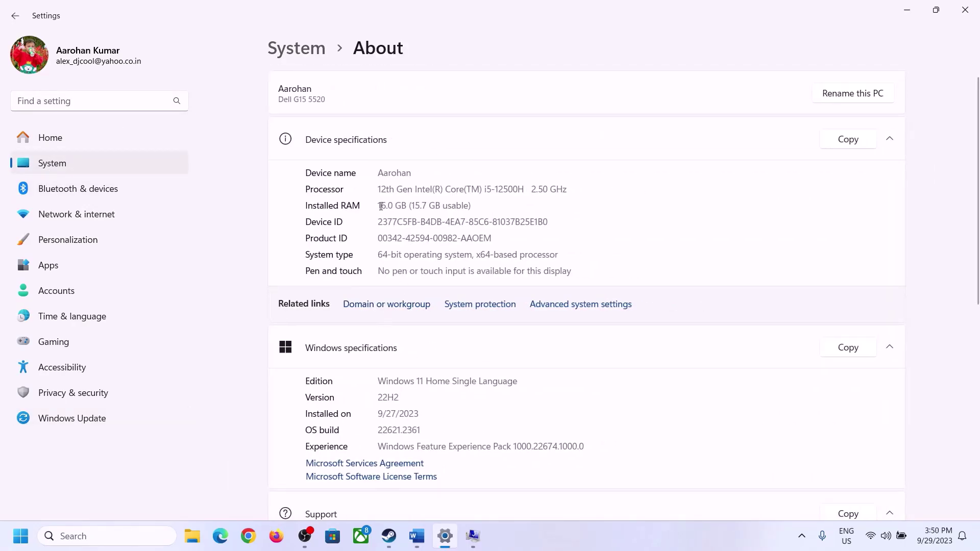
pyautogui.moveTo(388, 205); pyautogui.dragTo(373, 205)
pyautogui.click(394, 207)
pyautogui.moveTo(390, 205); pyautogui.dragTo(375, 204)
# Return to the Virtual Memory dialog and launch Calculator with the Run command calc
pyautogui.click(471, 536)
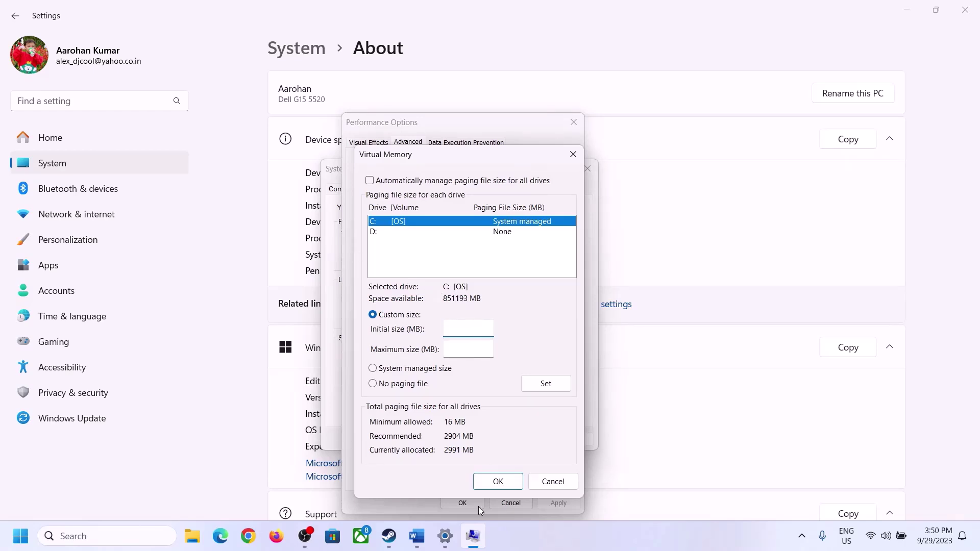
pyautogui.moveTo(445, 536)
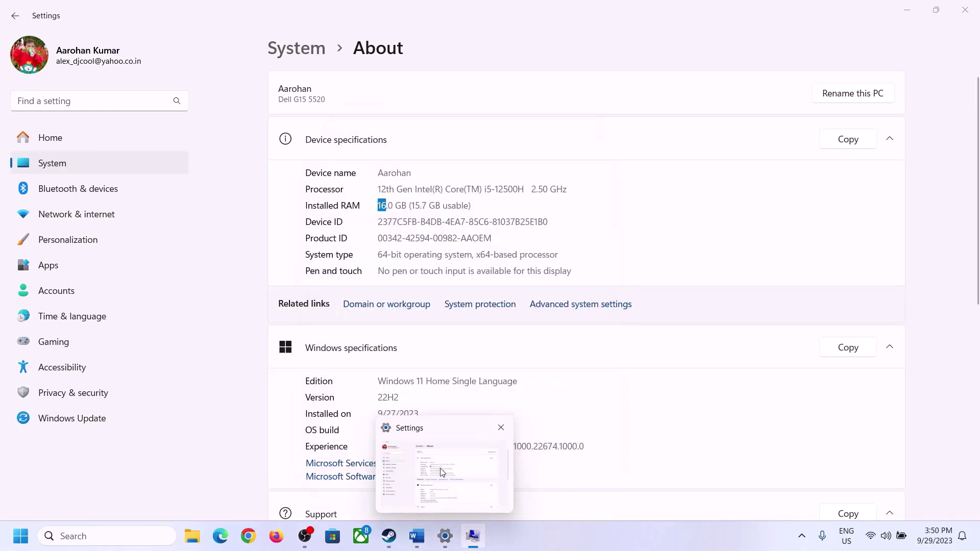
pyautogui.press('super+r')
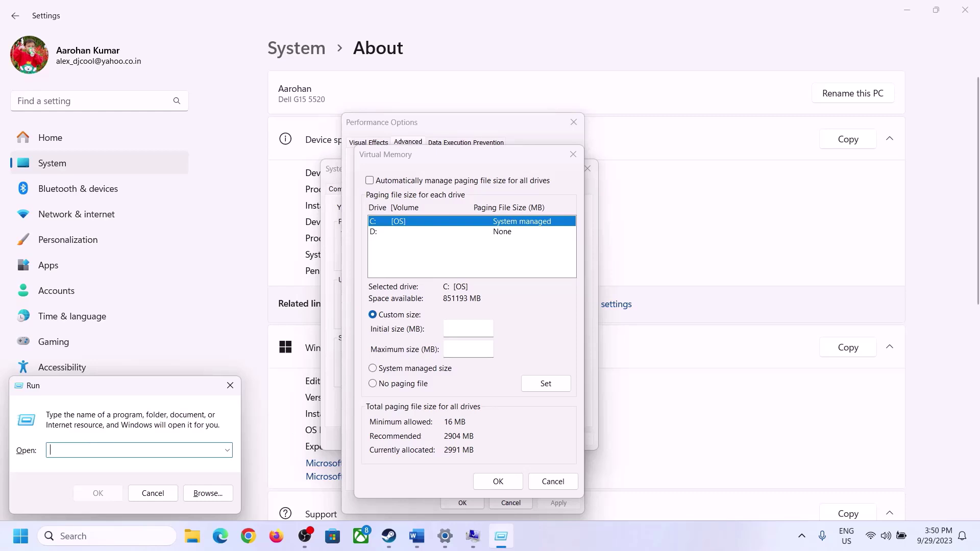
pyautogui.write('calc')
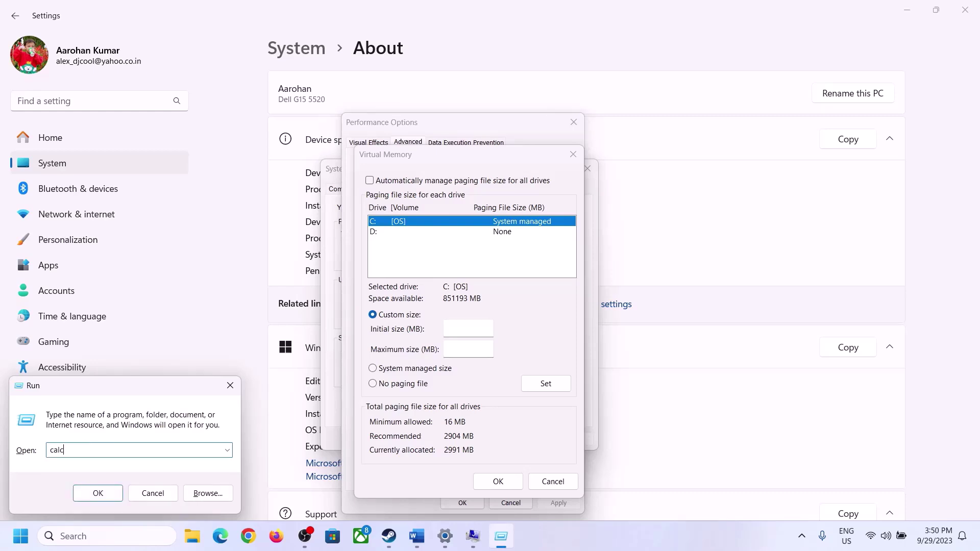
pyautogui.click(98, 493)
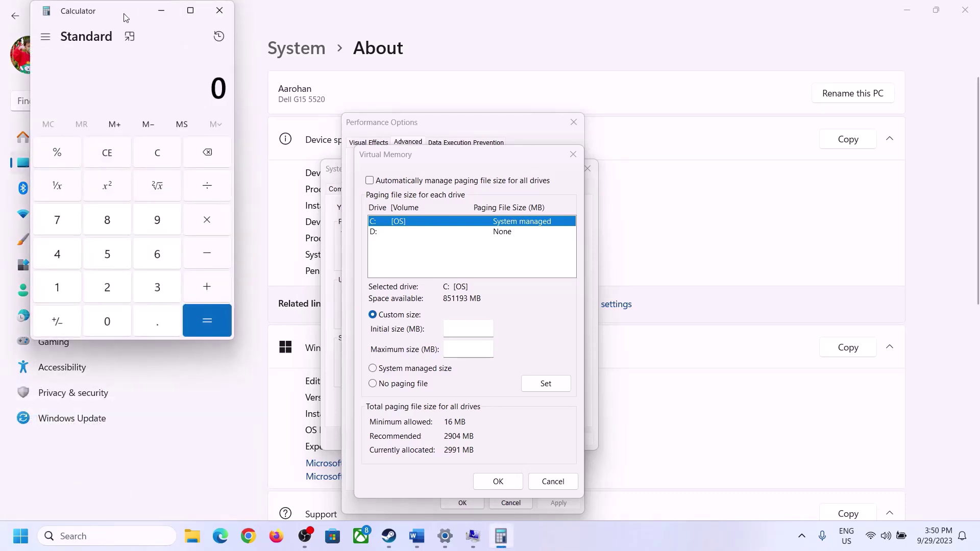
# Place Calculator beside the Virtual Memory dialog and bring up the Word notes with the size formulas next to it
pyautogui.moveTo(124, 18); pyautogui.dragTo(716, 166)
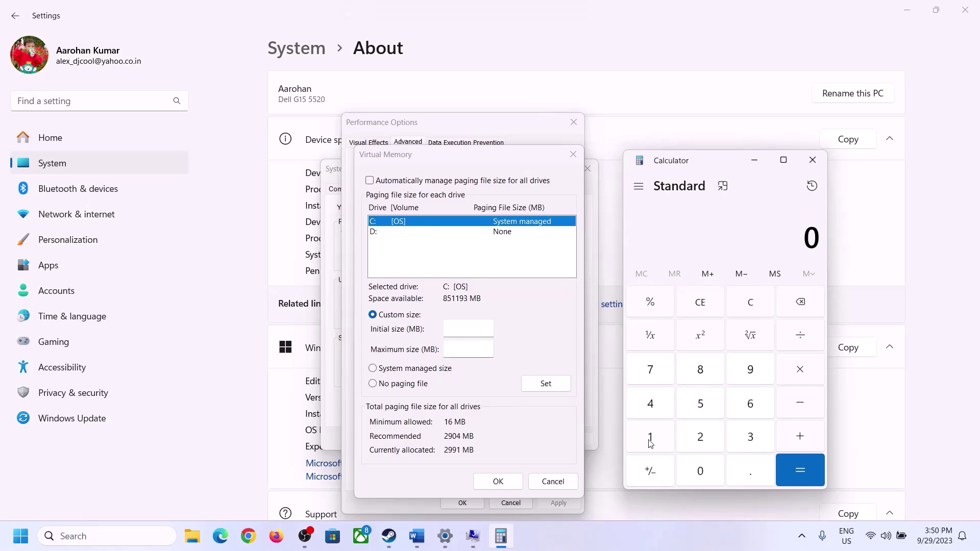
pyautogui.click(417, 536)
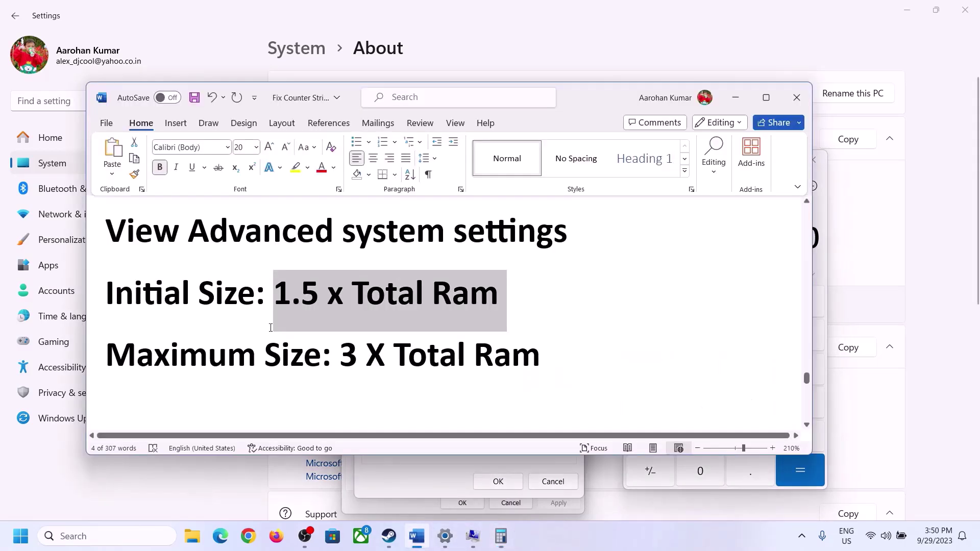
pyautogui.click(502, 537)
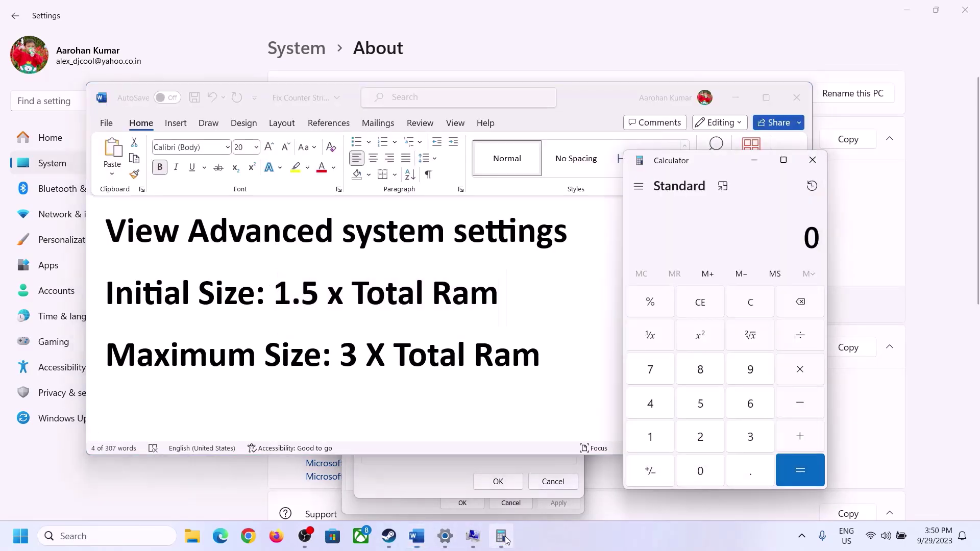
pyautogui.click(652, 440)
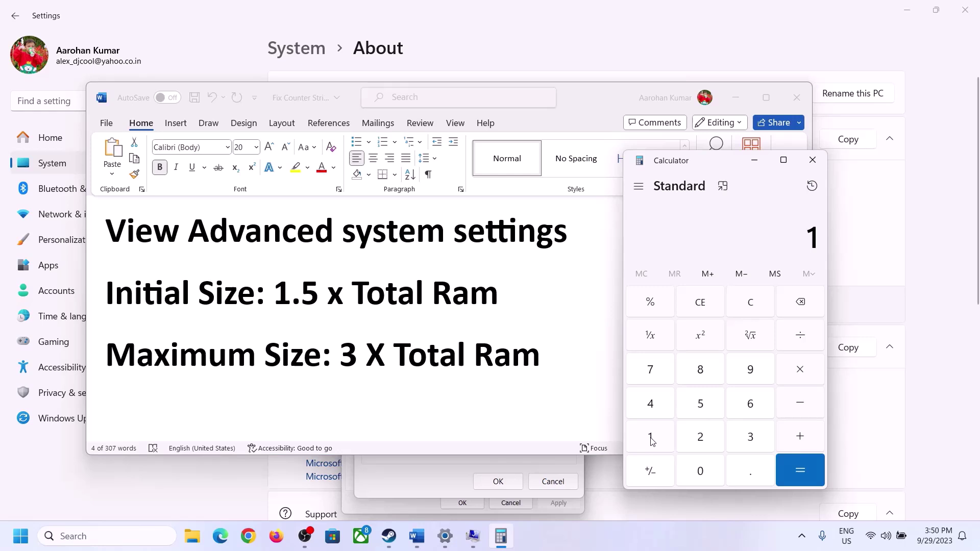
pyautogui.click(746, 412)
pyautogui.click(751, 307)
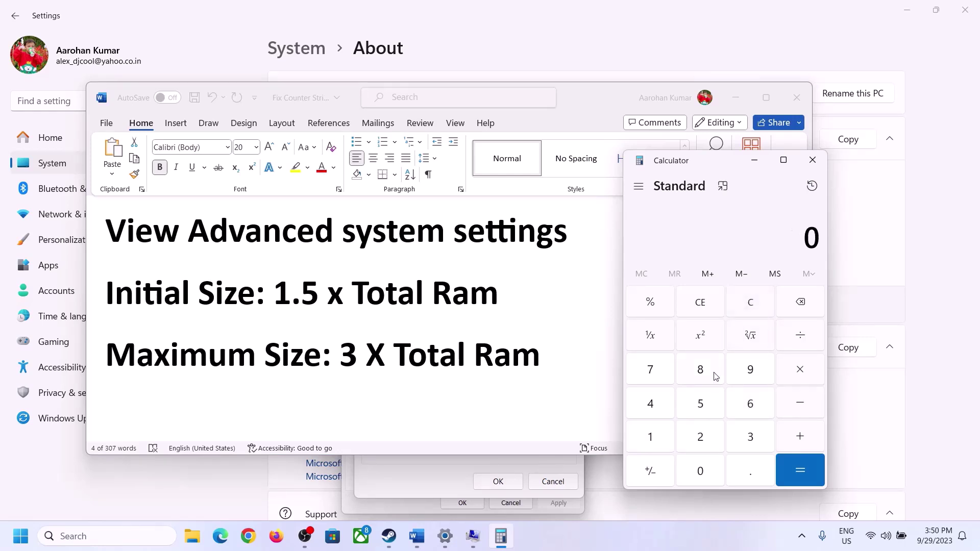
# Convert the installed RAM to megabytes in Calculator by multiplying 16 by 1024
pyautogui.click(658, 439)
pyautogui.click(735, 412)
pyautogui.click(799, 377)
pyautogui.click(650, 439)
pyautogui.click(699, 471)
pyautogui.click(701, 439)
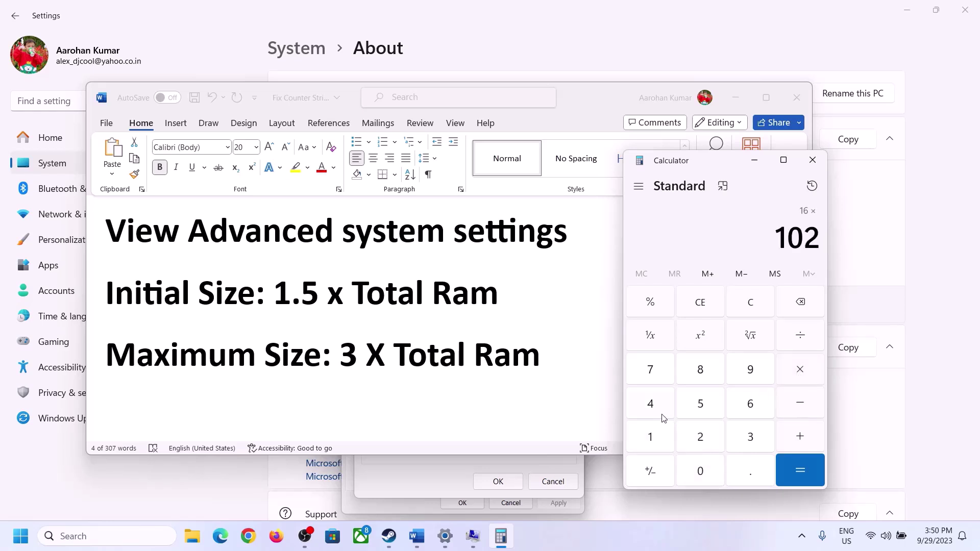
pyautogui.click(661, 416)
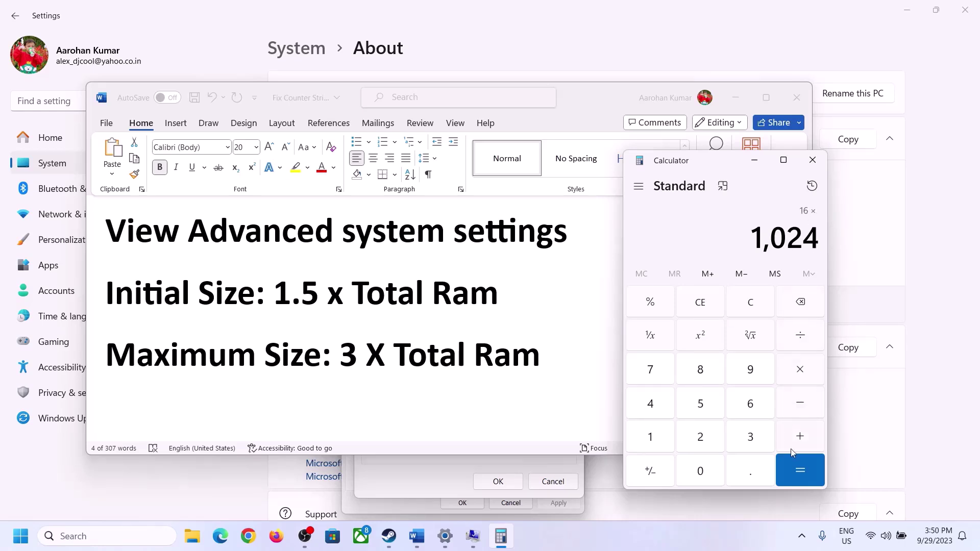
pyautogui.click(800, 475)
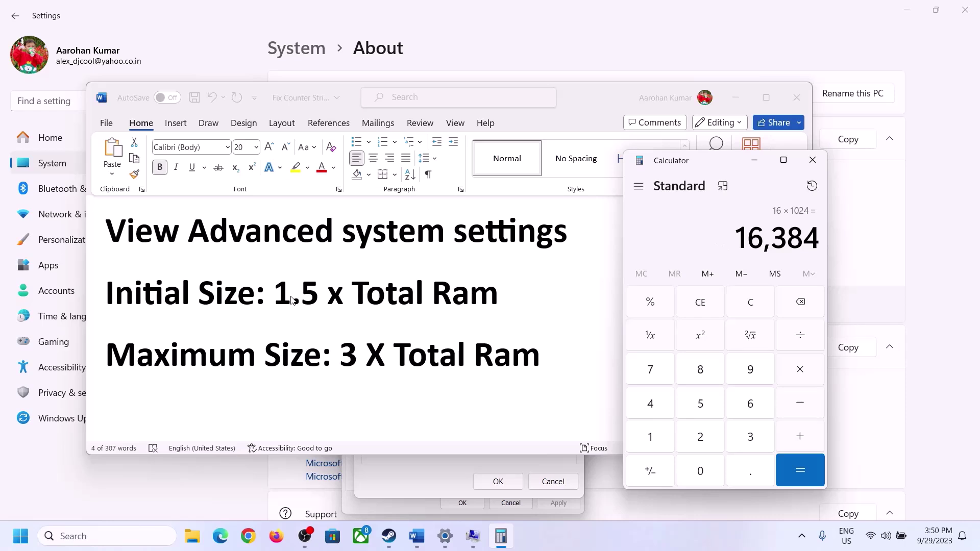
# Multiply the RAM in megabytes by 1.5 to work out the initial paging file size
pyautogui.click(802, 372)
pyautogui.click(666, 440)
pyautogui.click(747, 481)
pyautogui.click(700, 404)
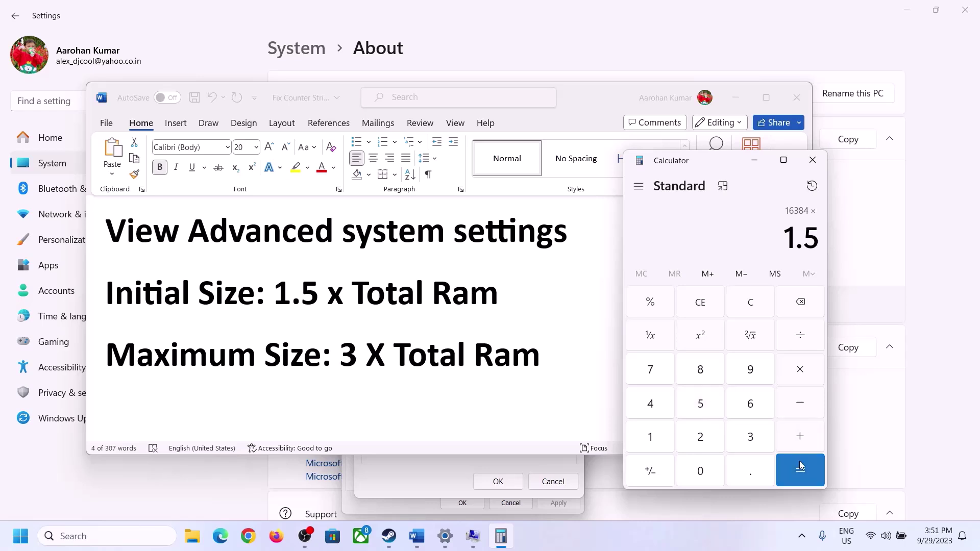
pyautogui.click(800, 469)
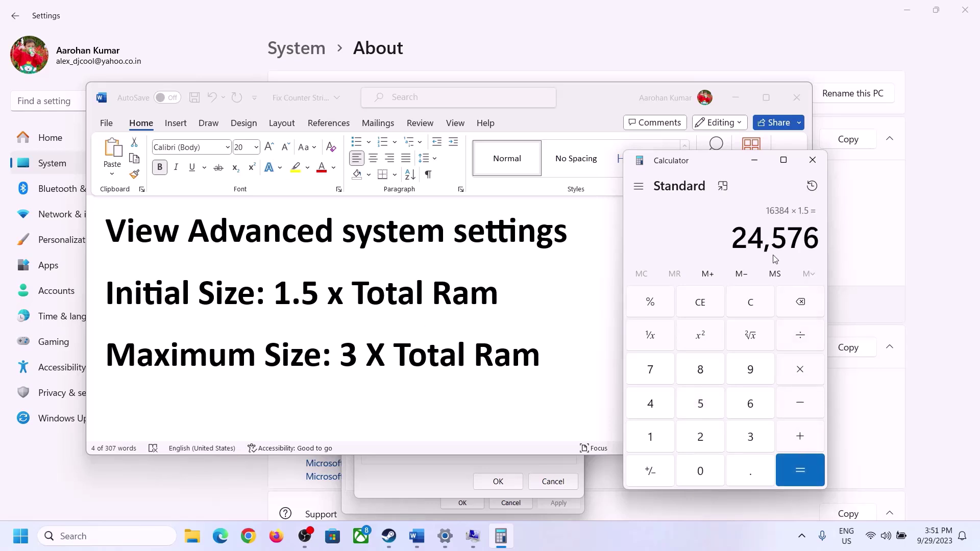
# Set the custom initial paging file size for drive C: to 24576 MB in the Virtual Memory dialog
pyautogui.click(472, 536)
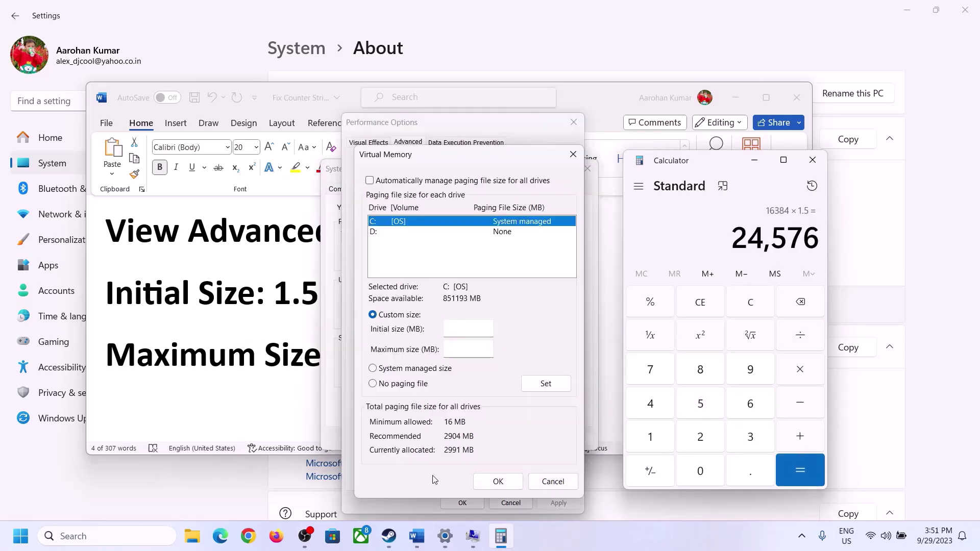
pyautogui.click(460, 327)
pyautogui.write('24576')
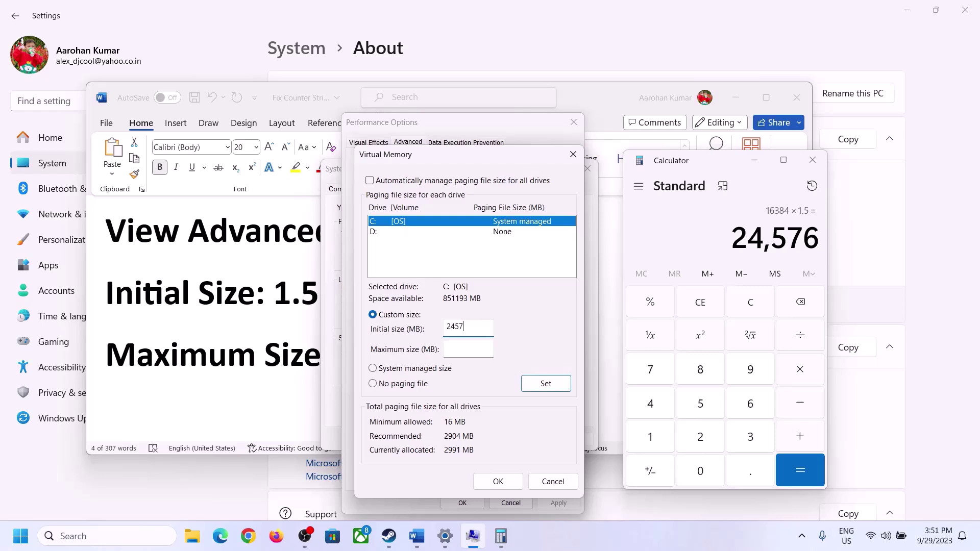
pyautogui.click(489, 350)
# Clear the previous calculation in Calculator and recheck the installed RAM in the Settings app
pyautogui.hotkey('alt', 'Tab')
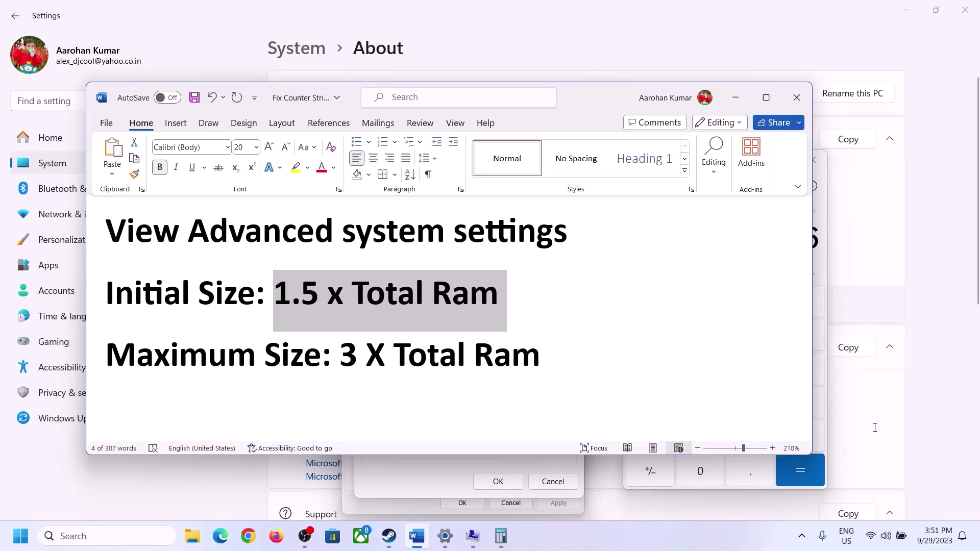
pyautogui.click(823, 266)
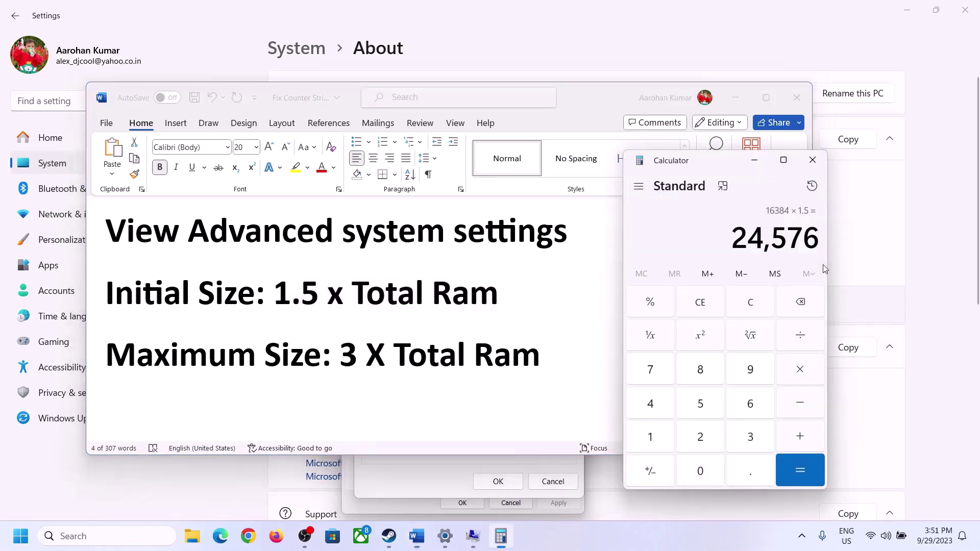
pyautogui.click(759, 305)
pyautogui.click(445, 536)
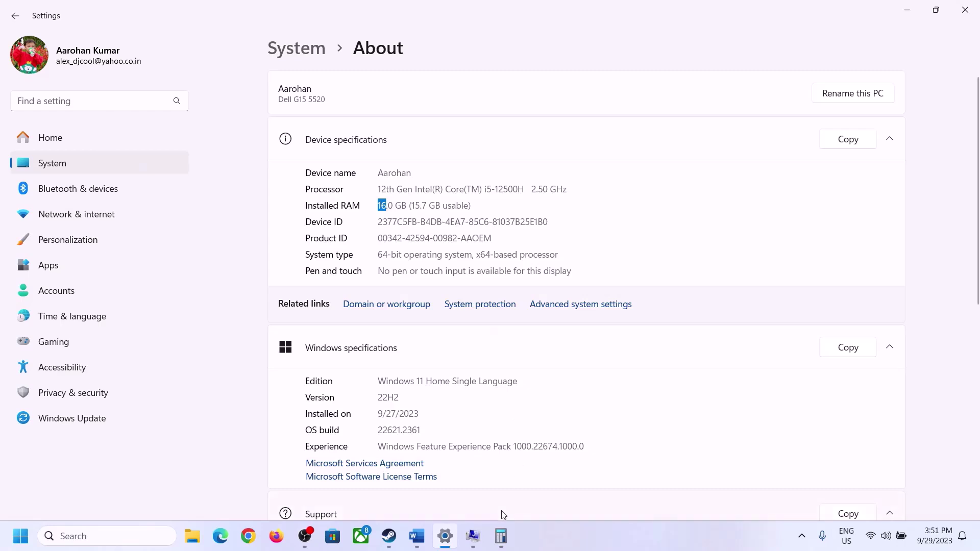
# Return to Calculator and multiply 16 by 1024 again to get the RAM in megabytes
pyautogui.click(501, 536)
pyautogui.click(662, 434)
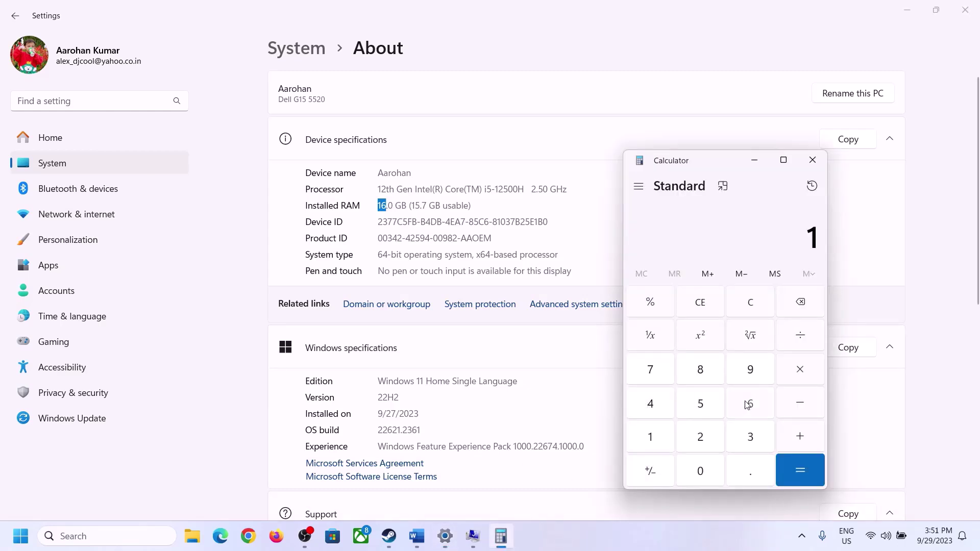
pyautogui.click(746, 405)
pyautogui.click(797, 370)
pyautogui.click(657, 434)
pyautogui.click(696, 466)
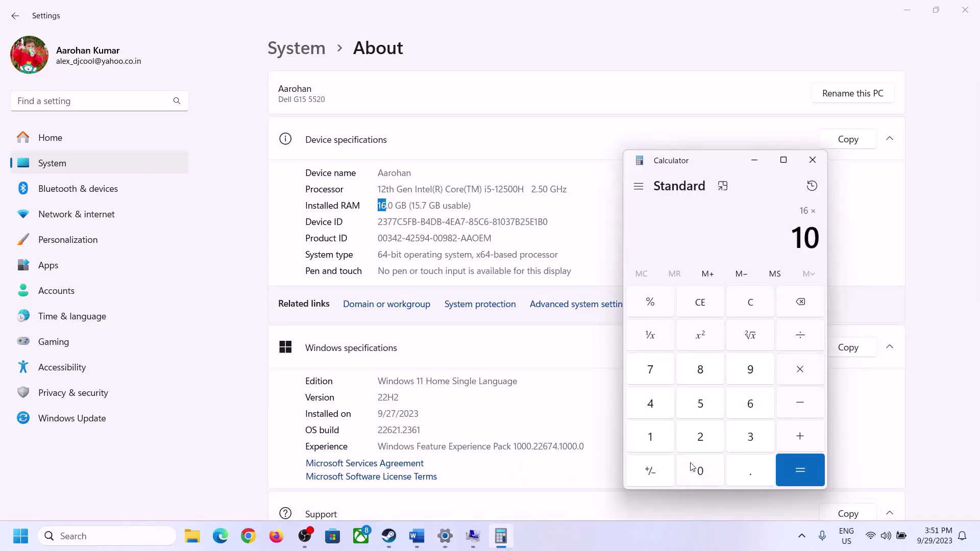
pyautogui.click(700, 435)
pyautogui.click(652, 407)
pyautogui.click(787, 482)
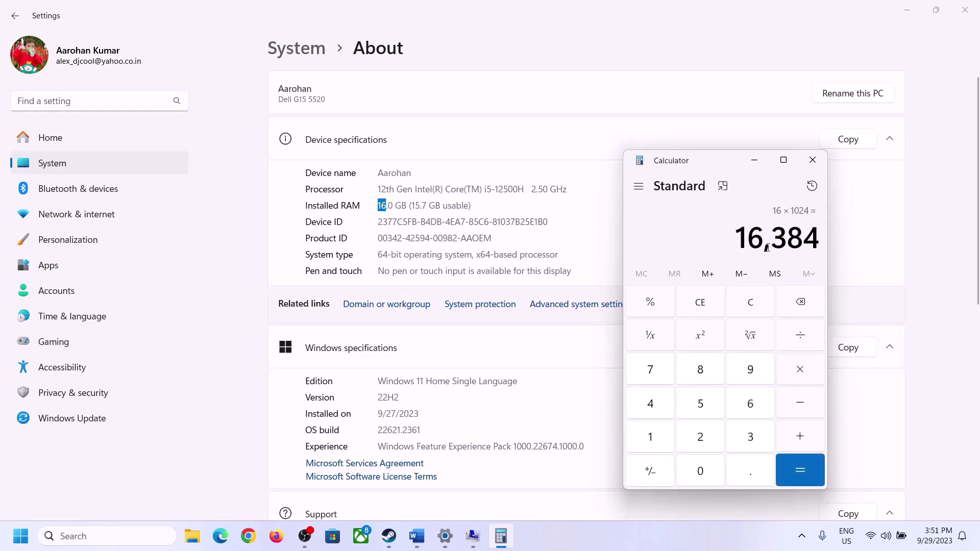
# Check the maximum size formula in the Word notes and multiply the RAM in megabytes by 3 in Calculator
pyautogui.click(417, 536)
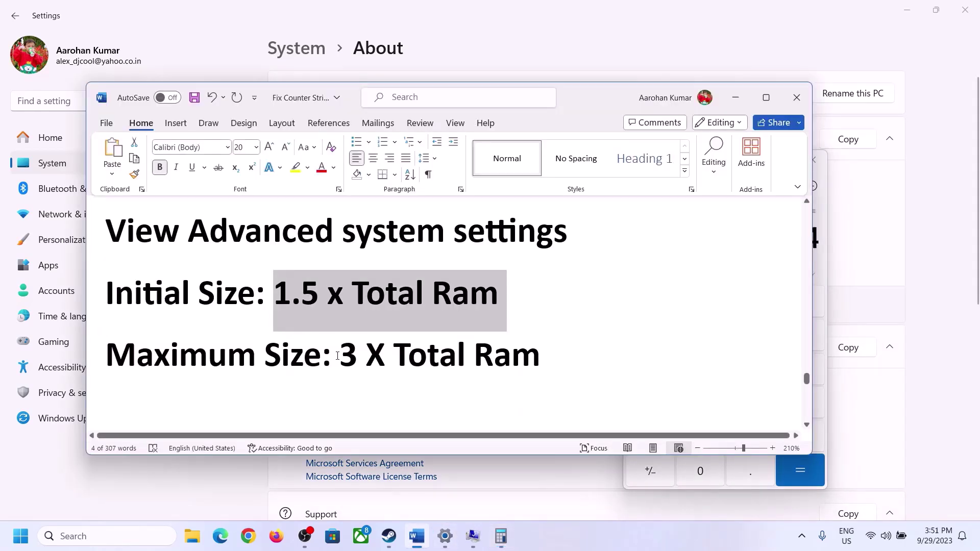
pyautogui.click(500, 535)
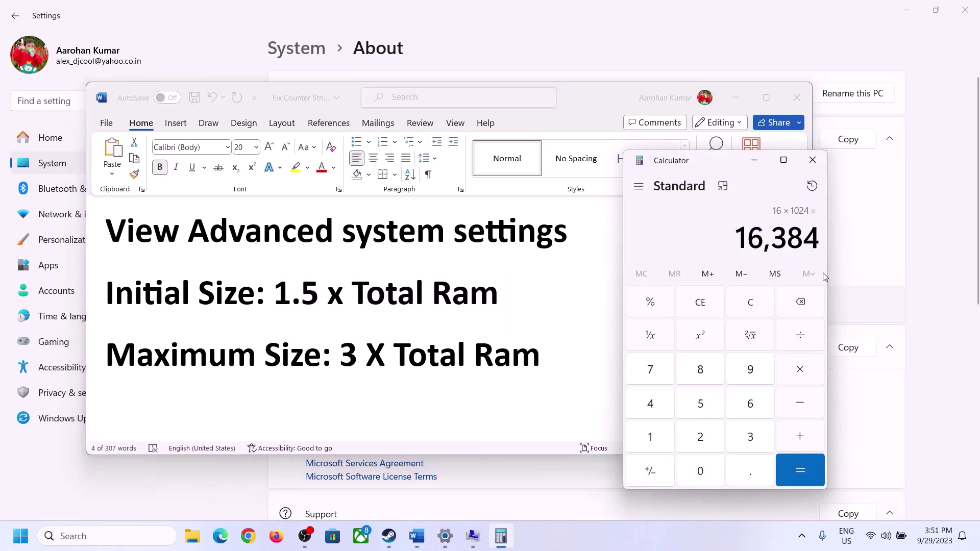
pyautogui.click(799, 370)
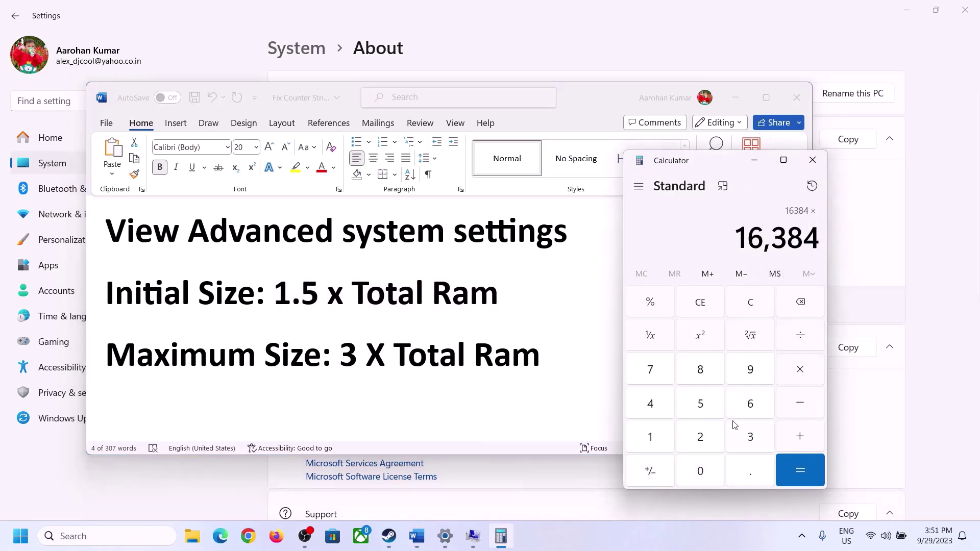
pyautogui.click(738, 438)
pyautogui.click(807, 468)
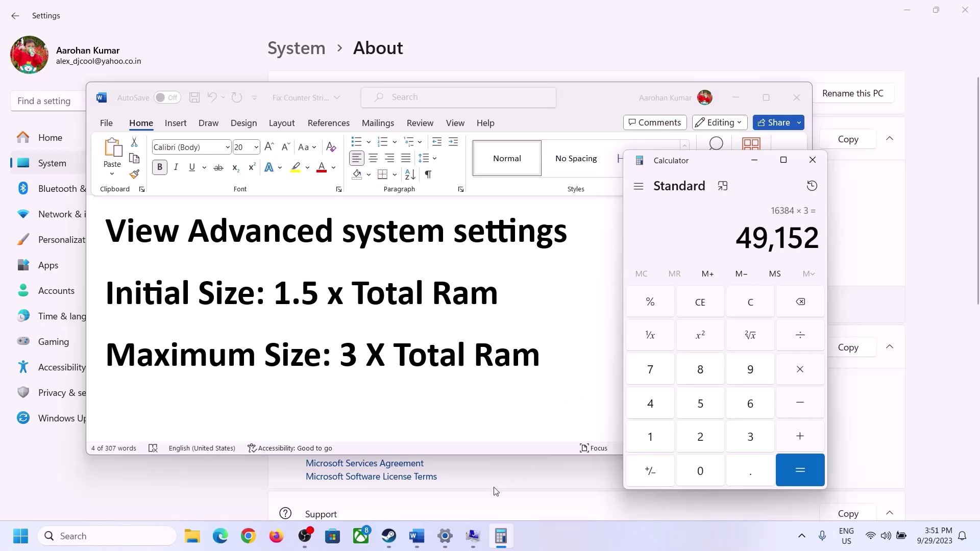
# Set the maximum paging file size for drive C: to 49152 MB and assign the custom size to the drive
pyautogui.click(510, 442)
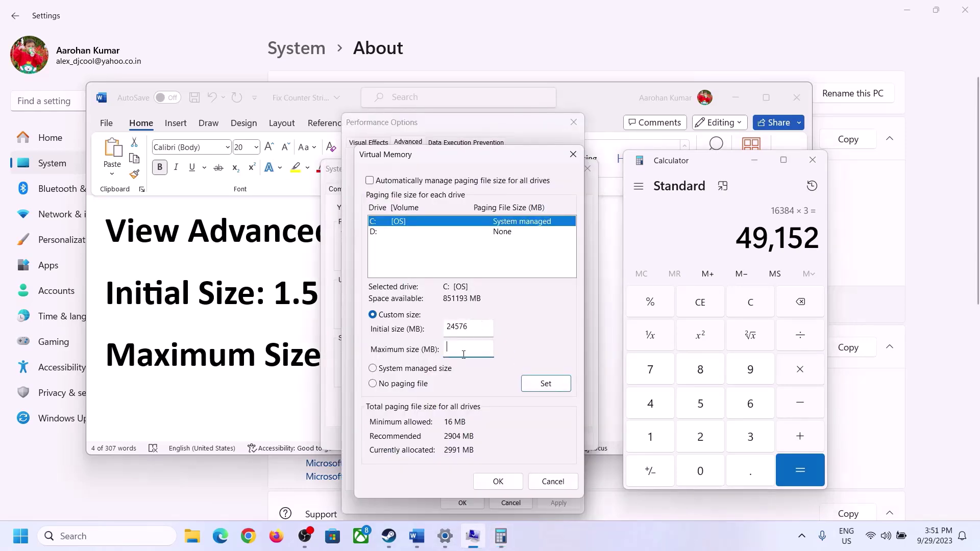
pyautogui.write('49152')
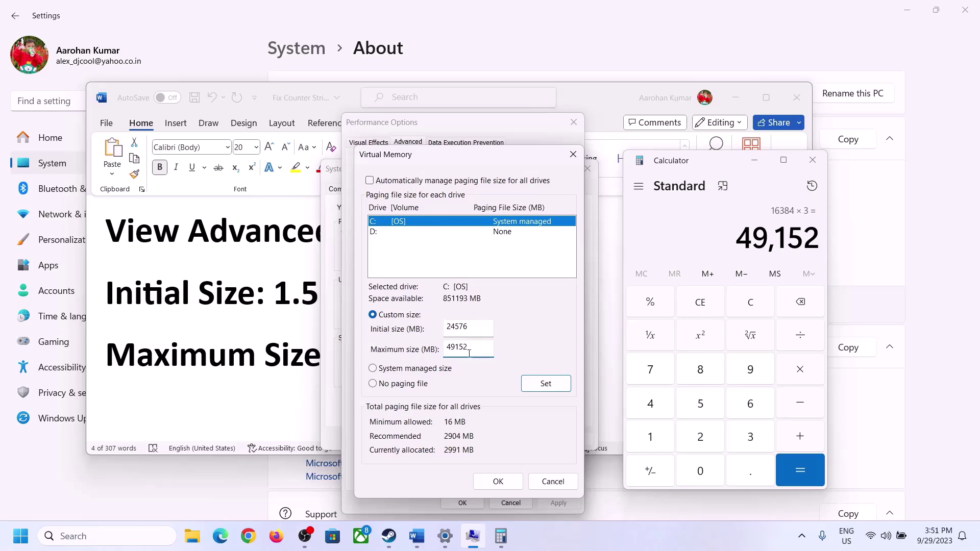
pyautogui.click(546, 385)
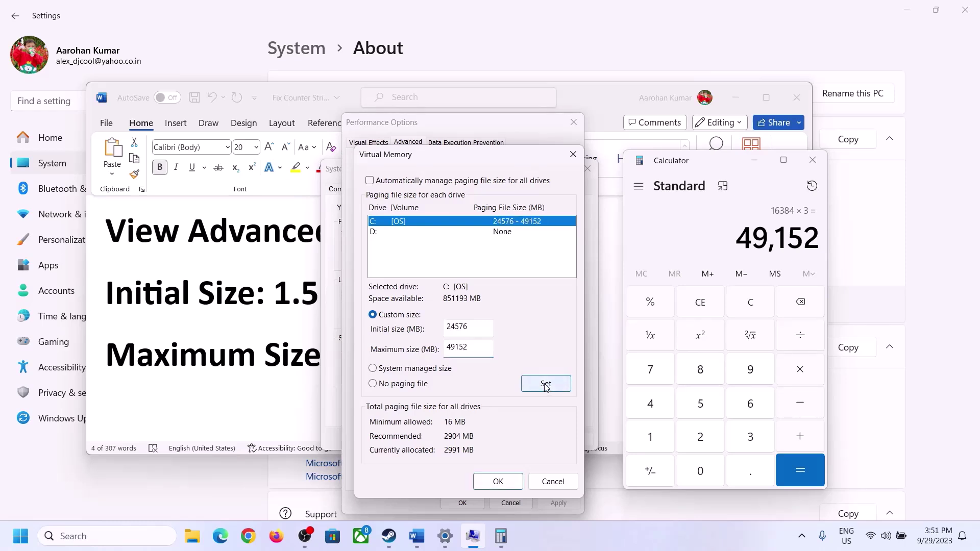
# Confirm the Virtual Memory, Performance Options and System Properties dialogs and dismiss the restart prompt without restarting
pyautogui.click(498, 481)
pyautogui.click(607, 316)
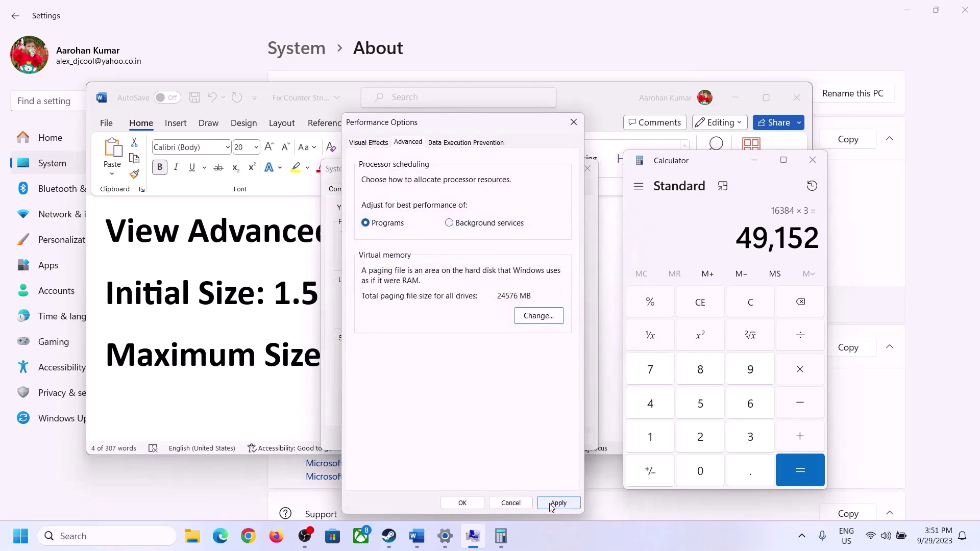
pyautogui.click(462, 504)
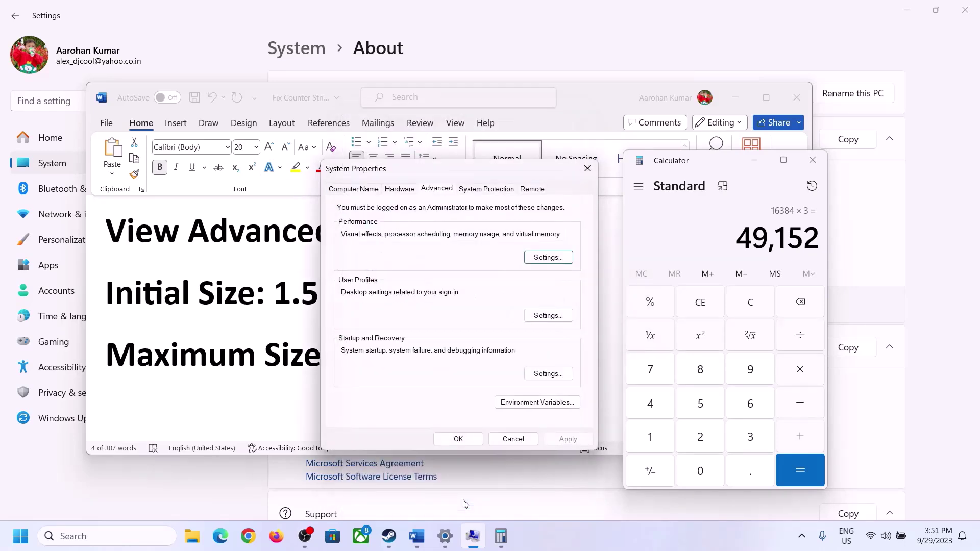
pyautogui.click(464, 437)
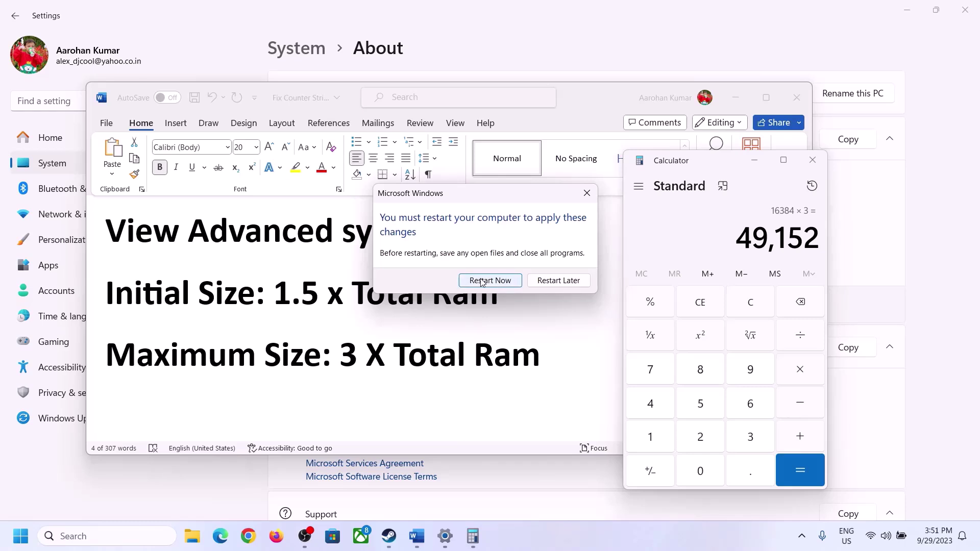
pyautogui.click(586, 192)
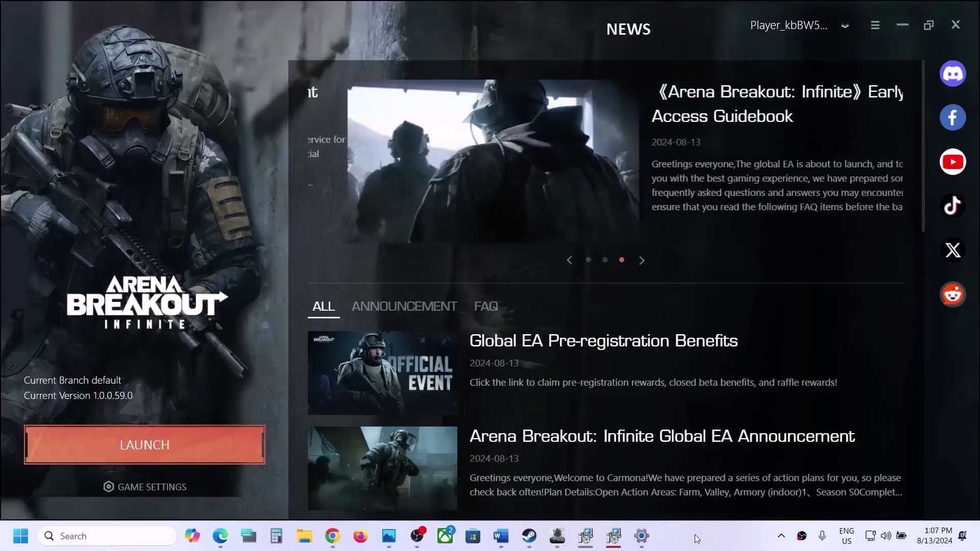
# Switch to the Word notes and read Step 12 on unplugging external devices, disabling overlays and closing overlay apps, highlighting each instruction
pyautogui.click(503, 542)
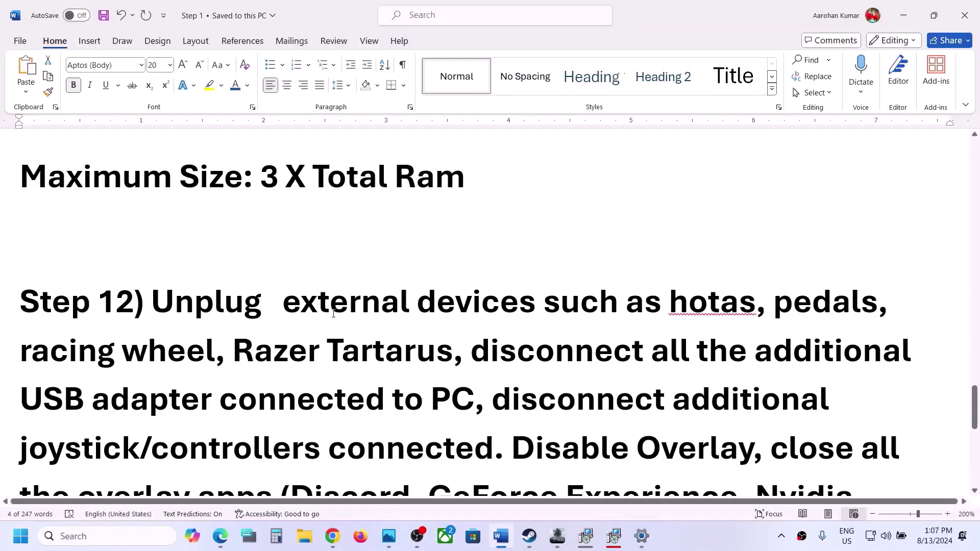
pyautogui.scroll(-3, 319, 308)
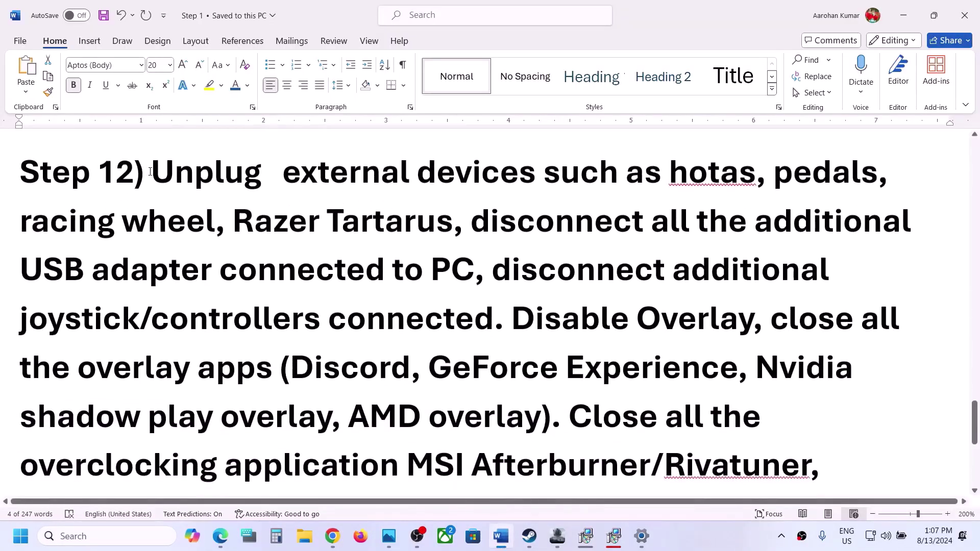
pyautogui.moveTo(150, 172); pyautogui.dragTo(467, 284)
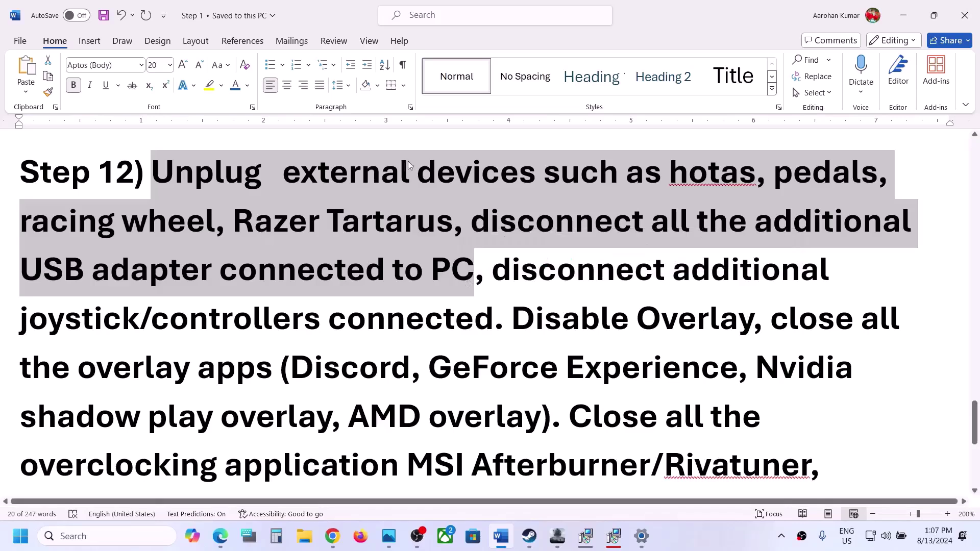
pyautogui.moveTo(498, 265); pyautogui.dragTo(704, 324)
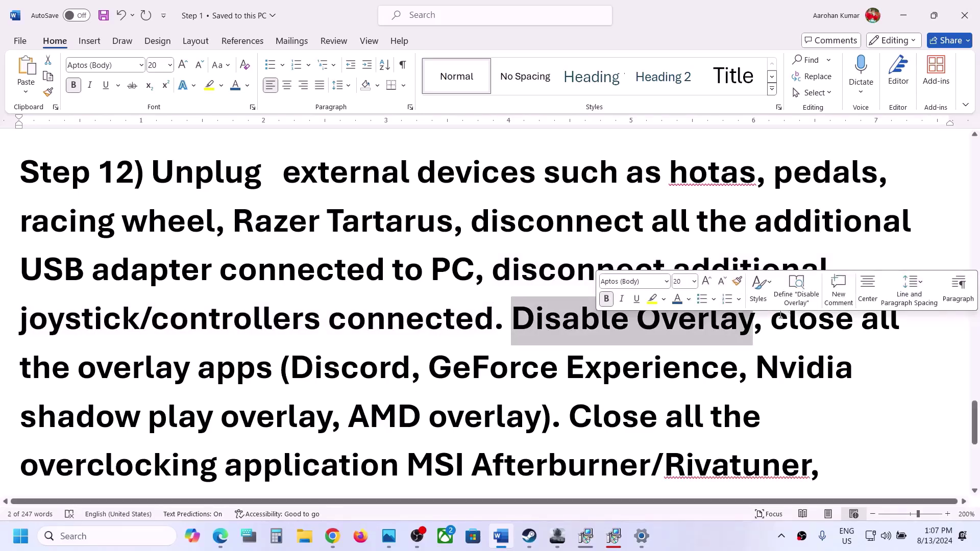
pyautogui.moveTo(863, 321); pyautogui.dragTo(681, 360)
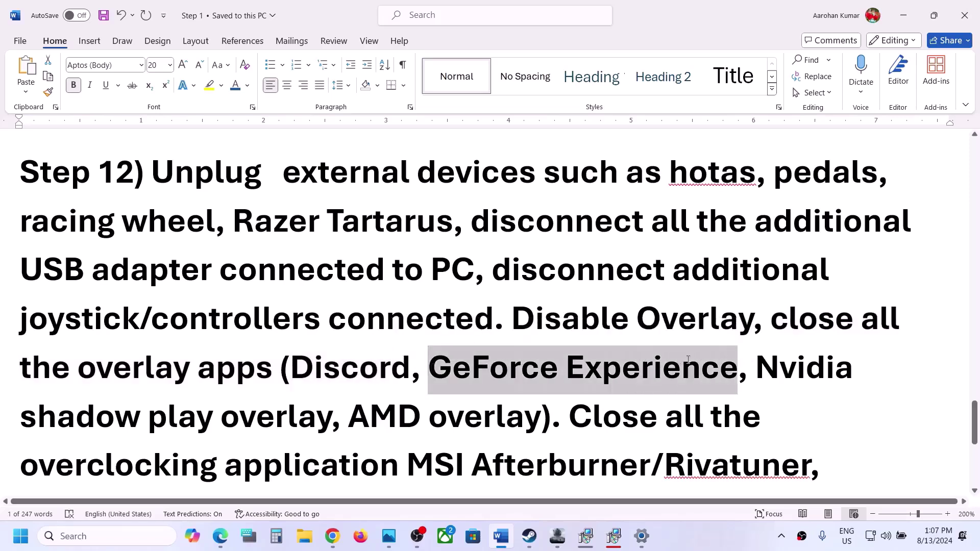
pyautogui.click(280, 366)
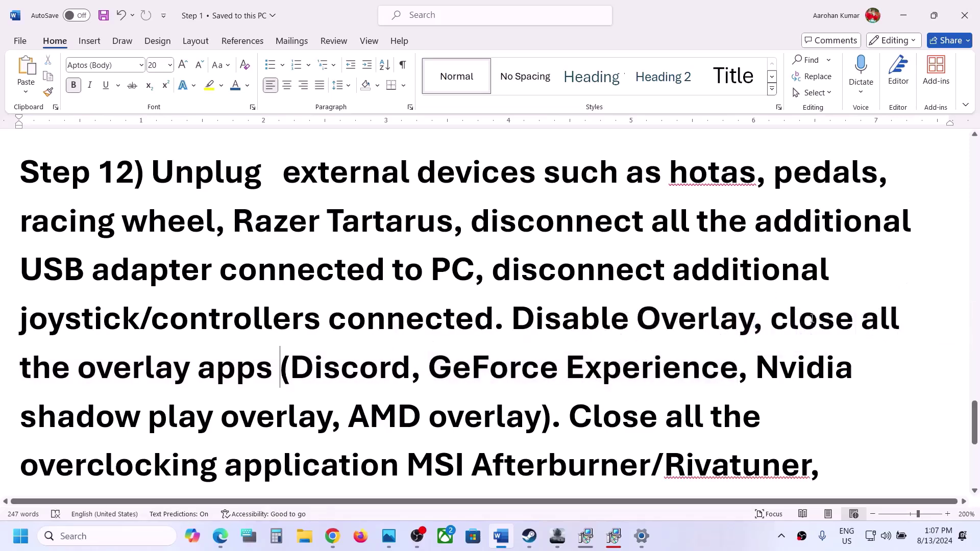
pyautogui.moveTo(760, 325); pyautogui.dragTo(520, 403)
pyautogui.scroll(-3, 519, 398)
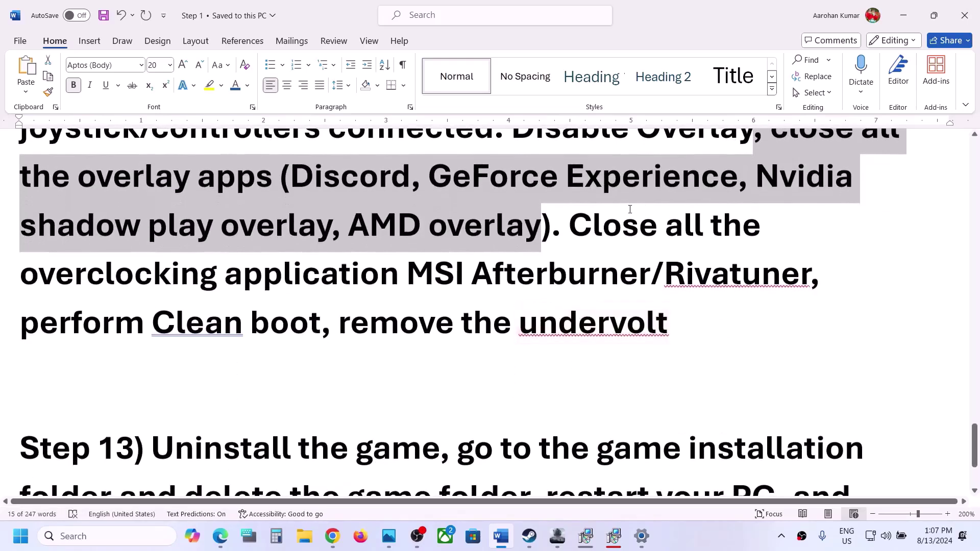
# Highlight the rest of Step 12 on closing overclocking applications such as MSI Afterburner and performing a clean boot
pyautogui.moveTo(577, 225); pyautogui.dragTo(582, 275)
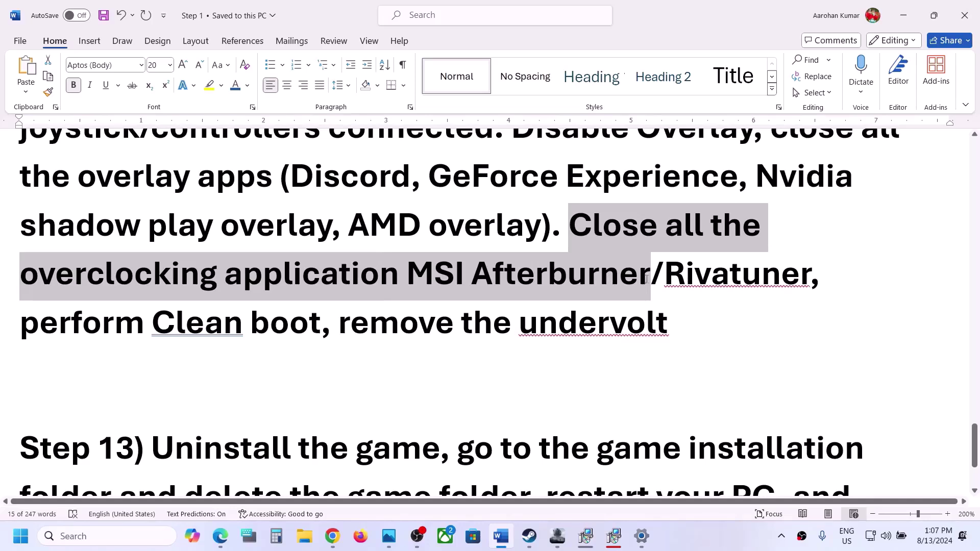
pyautogui.moveTo(647, 278); pyautogui.dragTo(559, 269)
pyautogui.moveTo(645, 280); pyautogui.dragTo(651, 280)
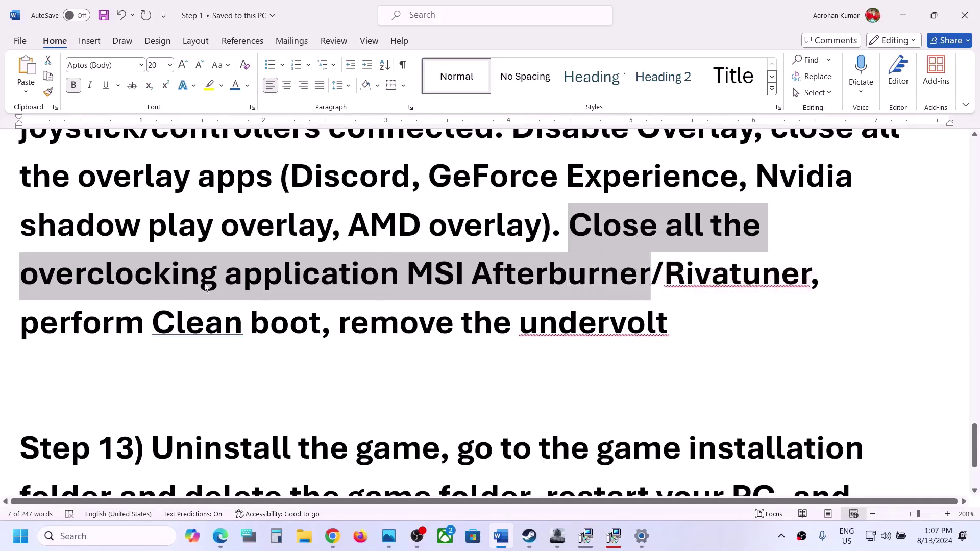
pyautogui.click(70, 295)
pyautogui.doubleClick(192, 331)
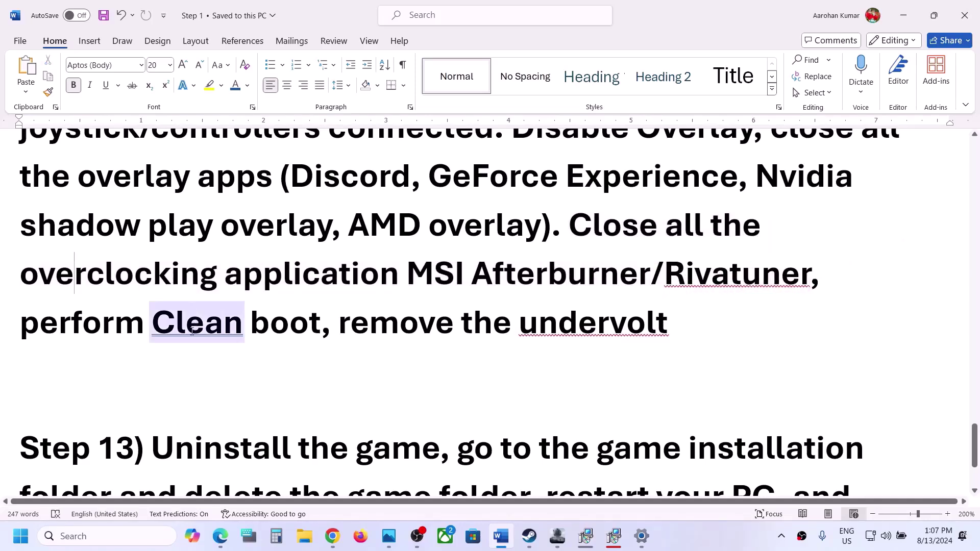
# Search Windows for "system" and open System Configuration
pyautogui.click(85, 537)
pyautogui.write('system')
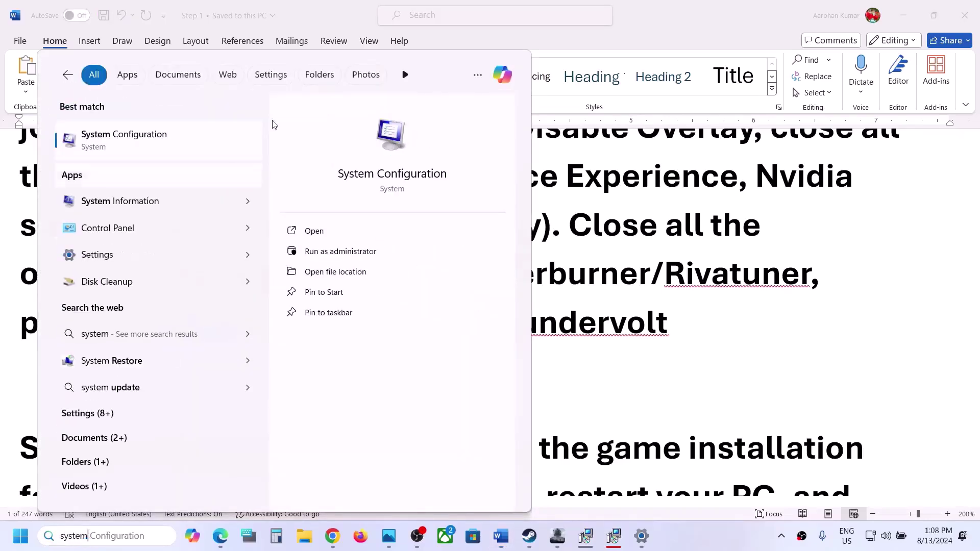
pyautogui.click(161, 149)
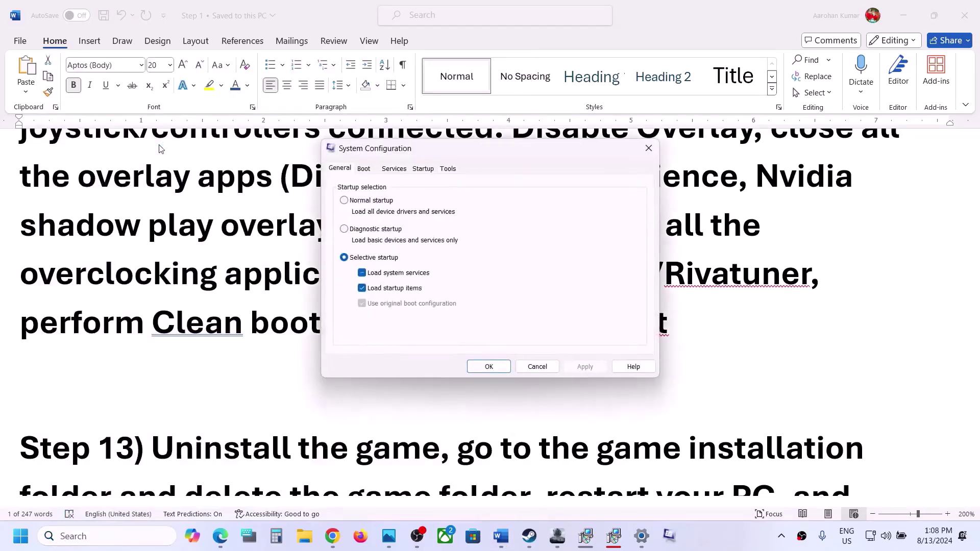